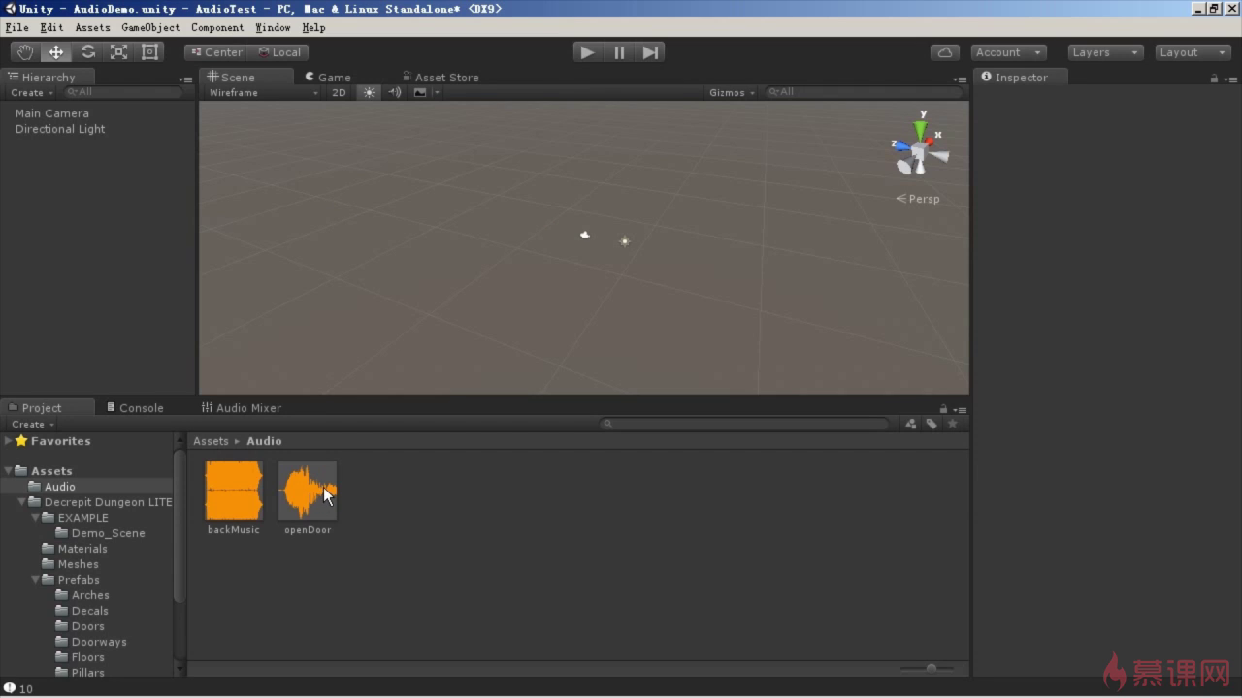
Step: Check the import settings of the backMusic and openDoor clips, then open the dungeon's Prefabs folder
left_click(243, 497)
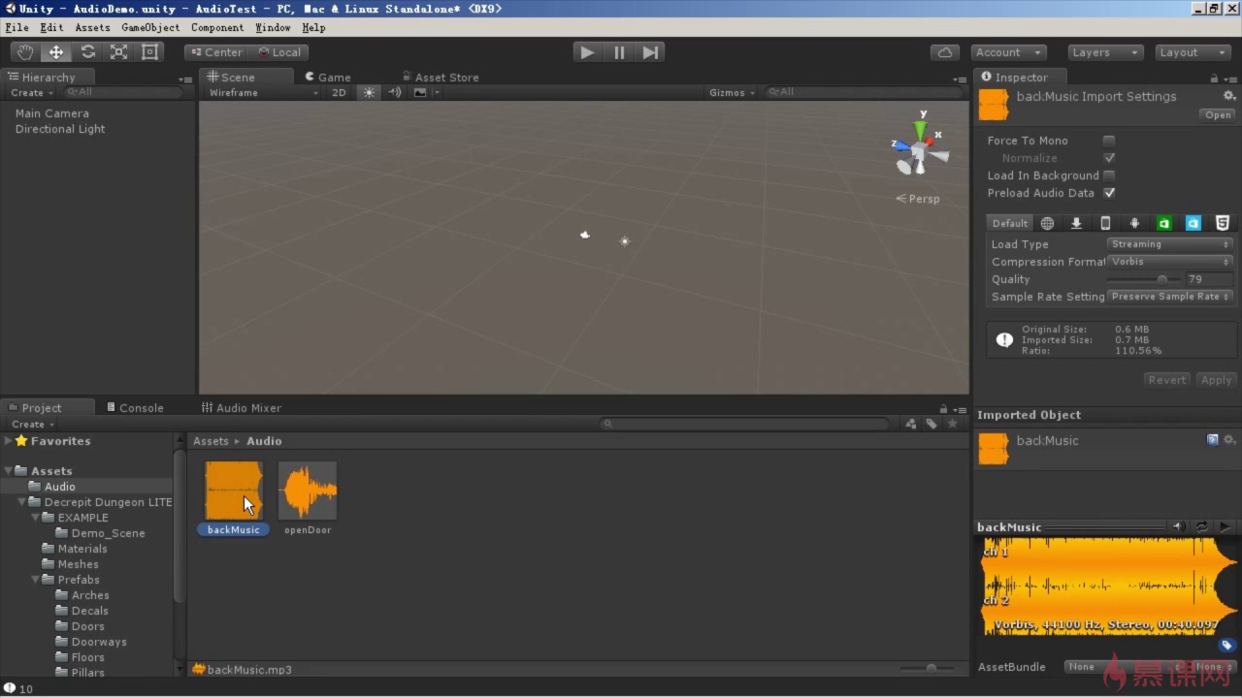
left_click(305, 504)
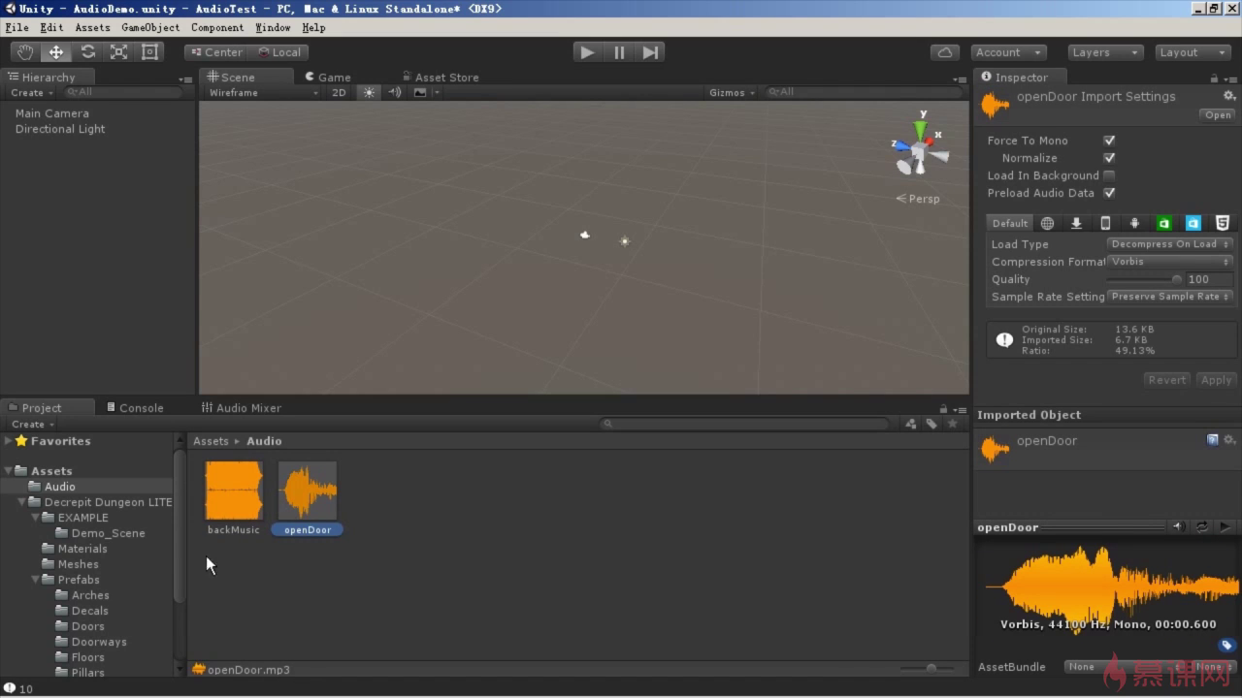
left_click(94, 579)
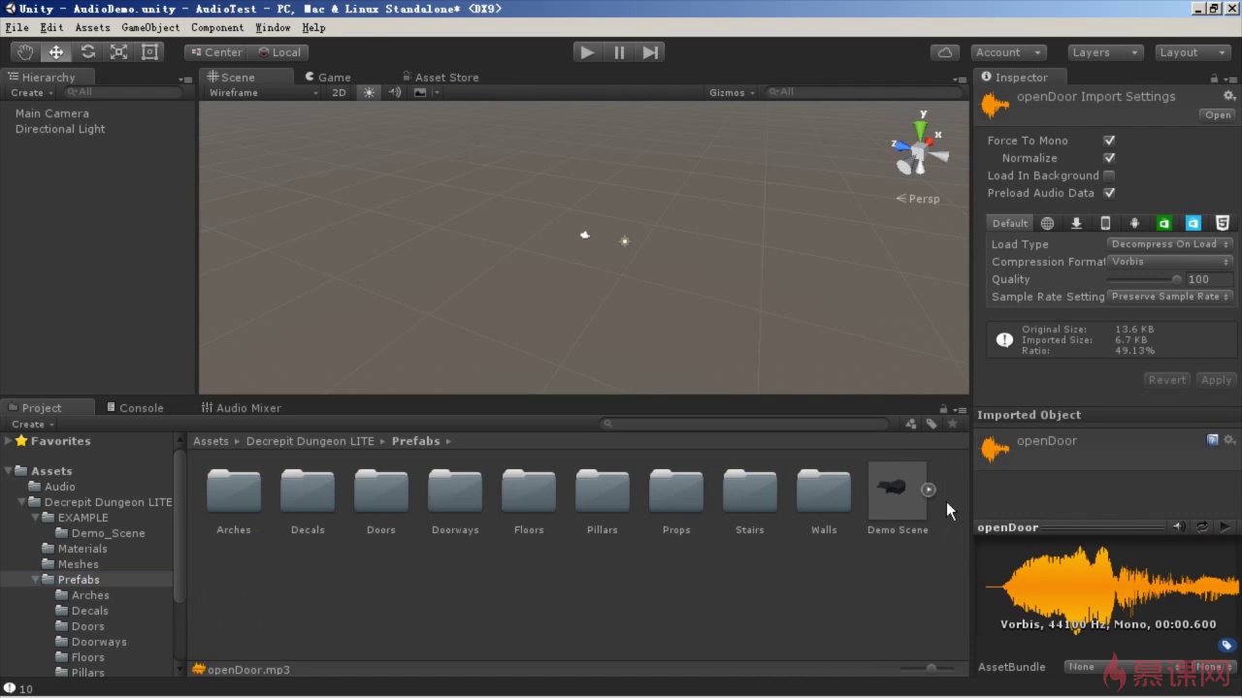
Step: Place the Demo Scene prefab in the scene at the origin and render the view shaded
left_click(899, 490)
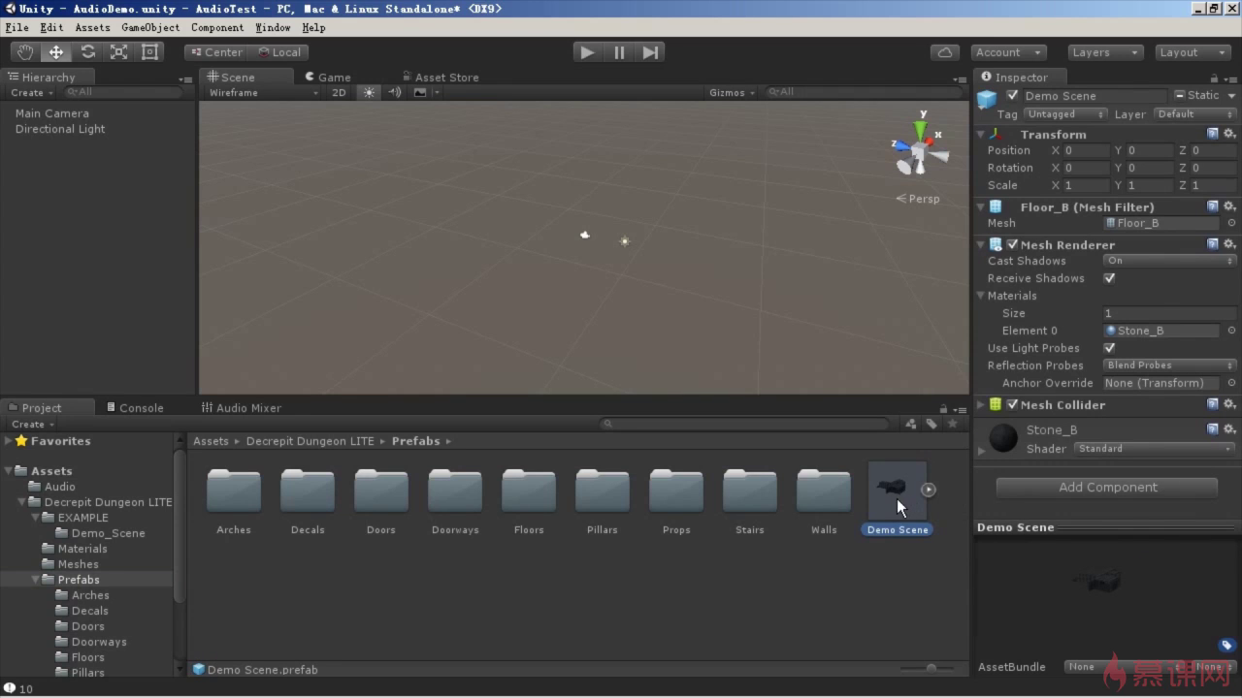
left_click_drag(440, 448, 116, 235)
left_click_drag(82, 192, 83, 192)
left_click(1229, 153)
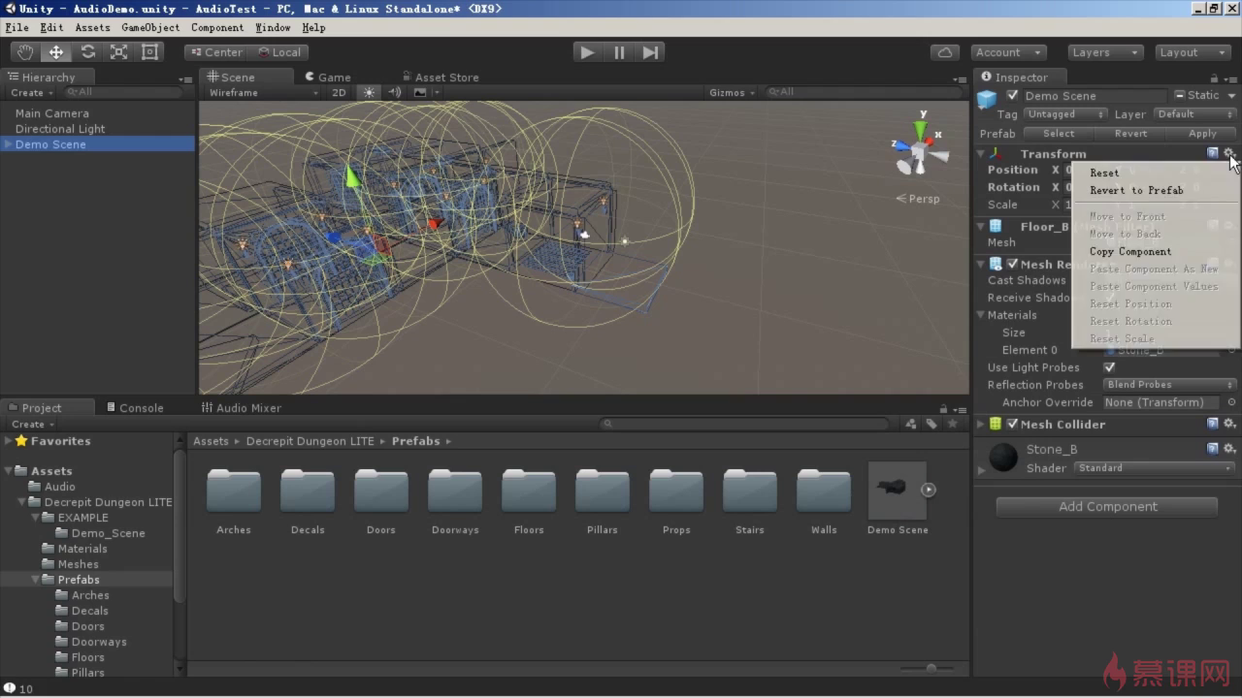
left_click(1181, 172)
left_click(257, 92)
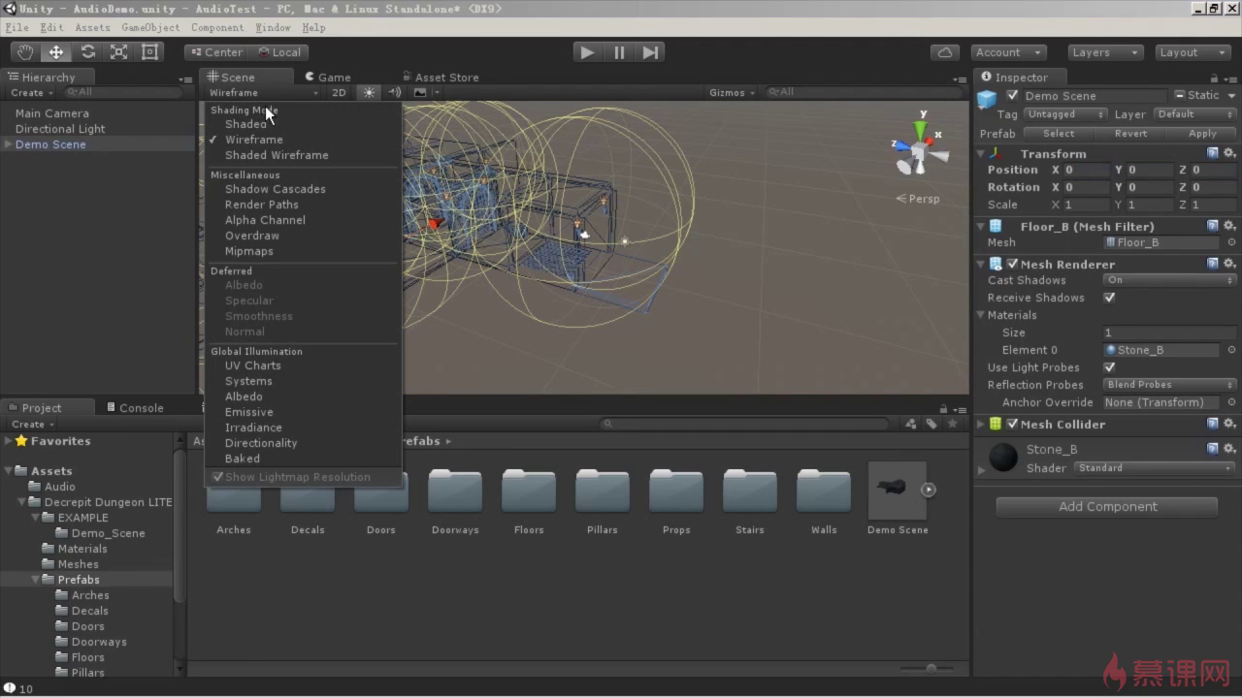
left_click(266, 123)
left_click(57, 230)
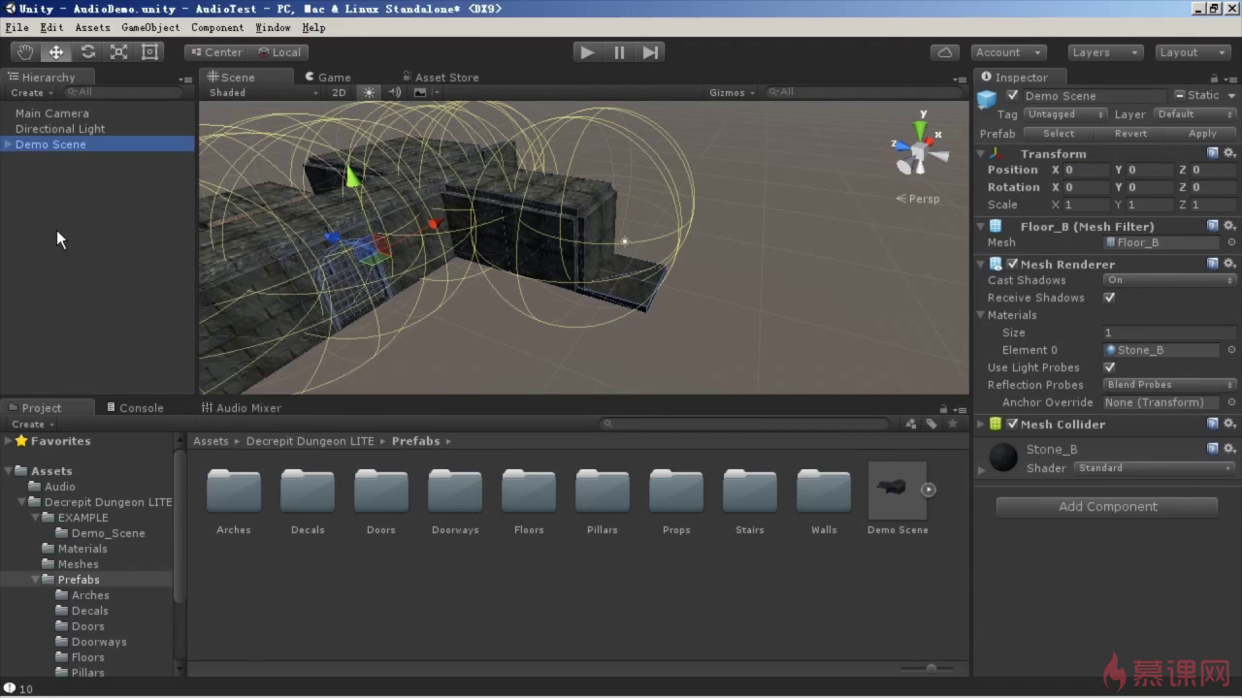
Step: Add a new empty object named AudioSource to the Hierarchy
left_click(55, 215)
right_click(38, 208)
left_click(92, 351)
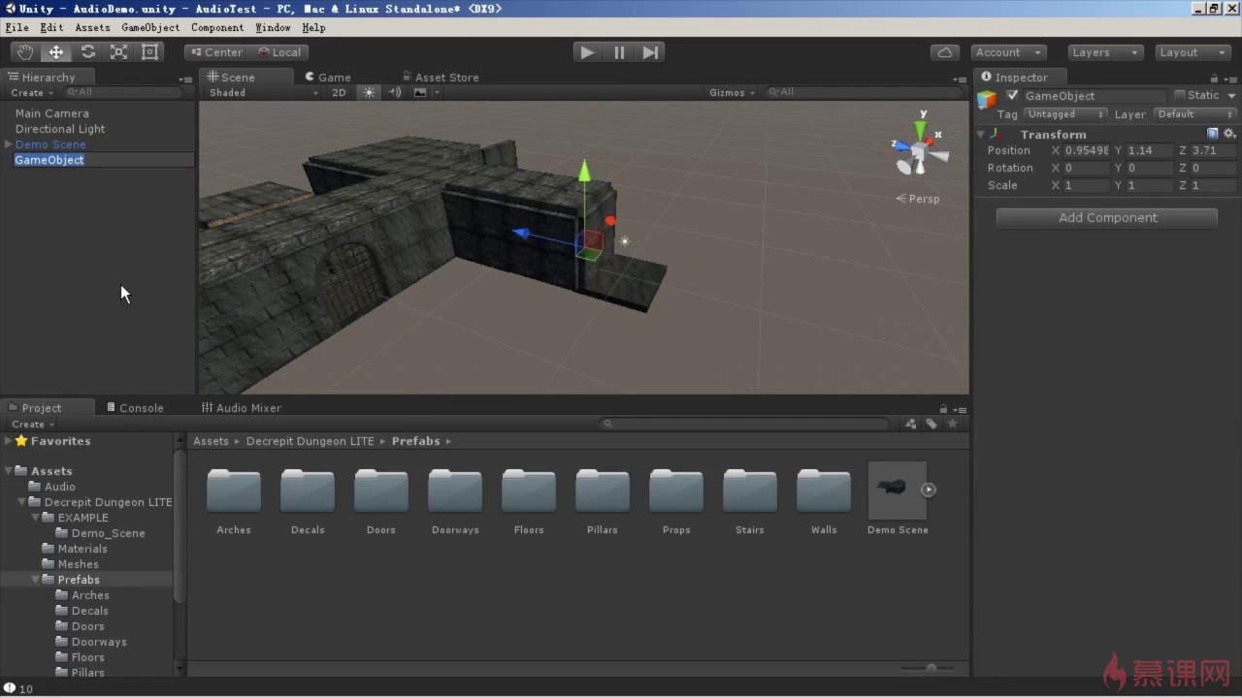
type("Audio")
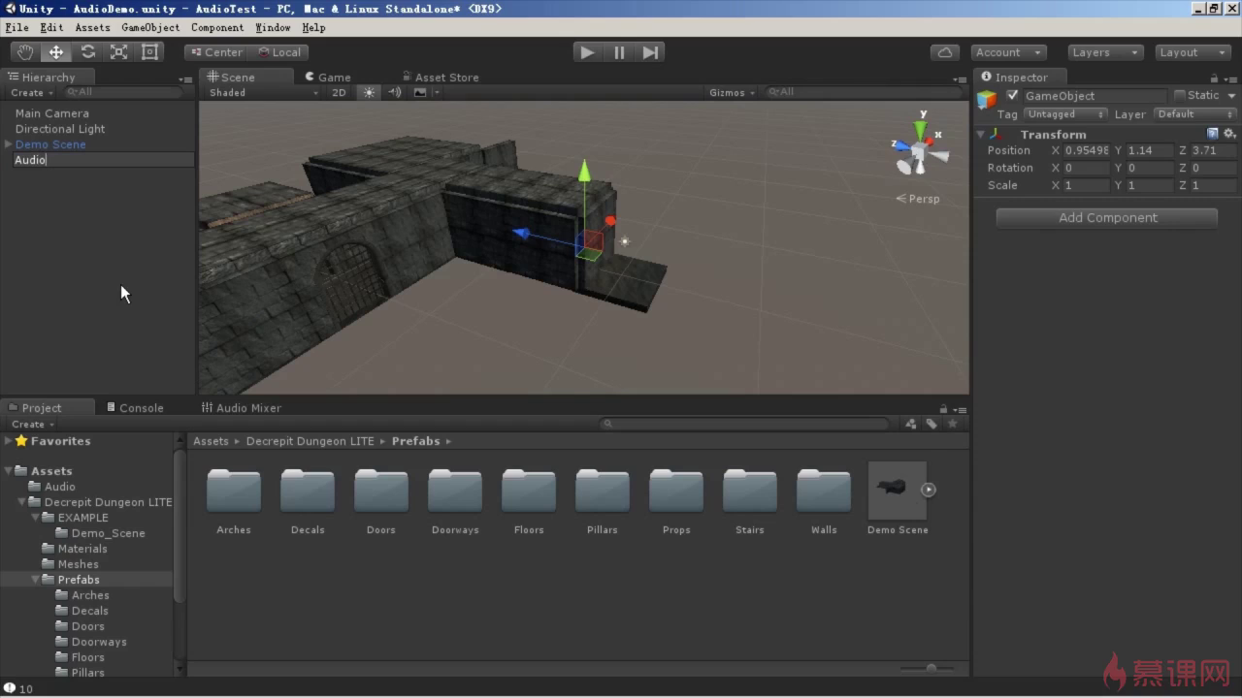
type("Suor")
type("ce")
key("Return")
left_click(62, 159)
Step: Fix the AudioSource name, then add a Capsule reset to the origin
type("ou")
right_click(50, 216)
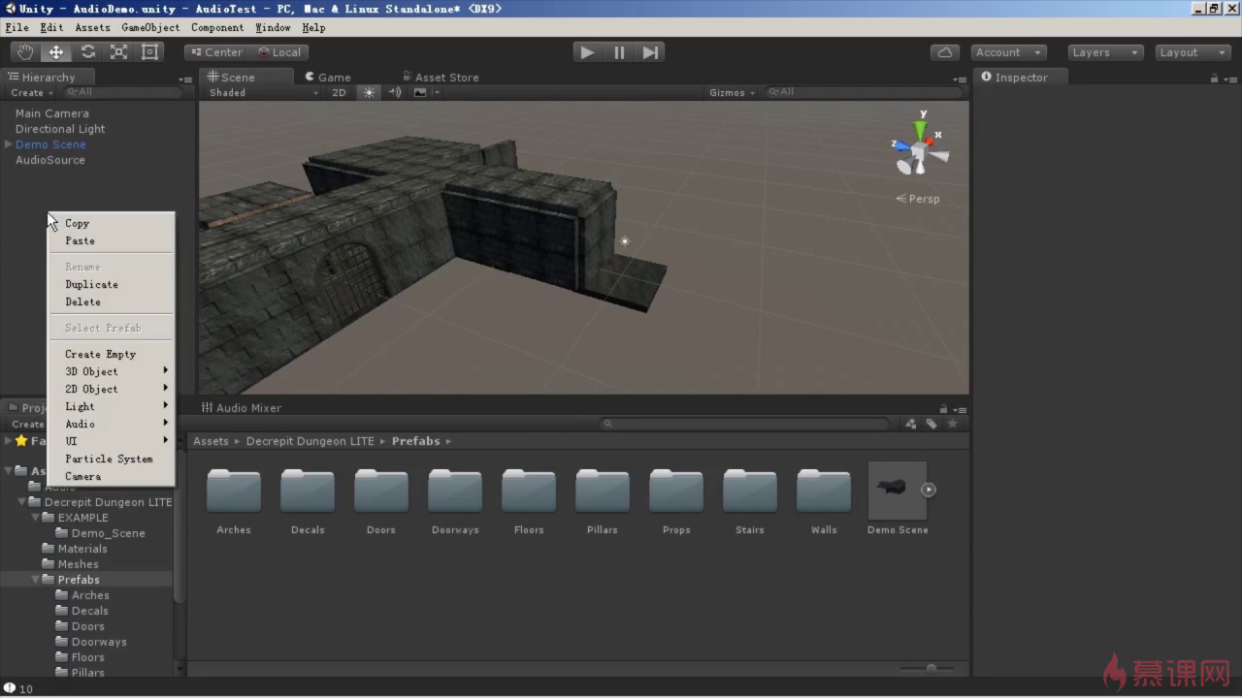
mouse_move(98, 376)
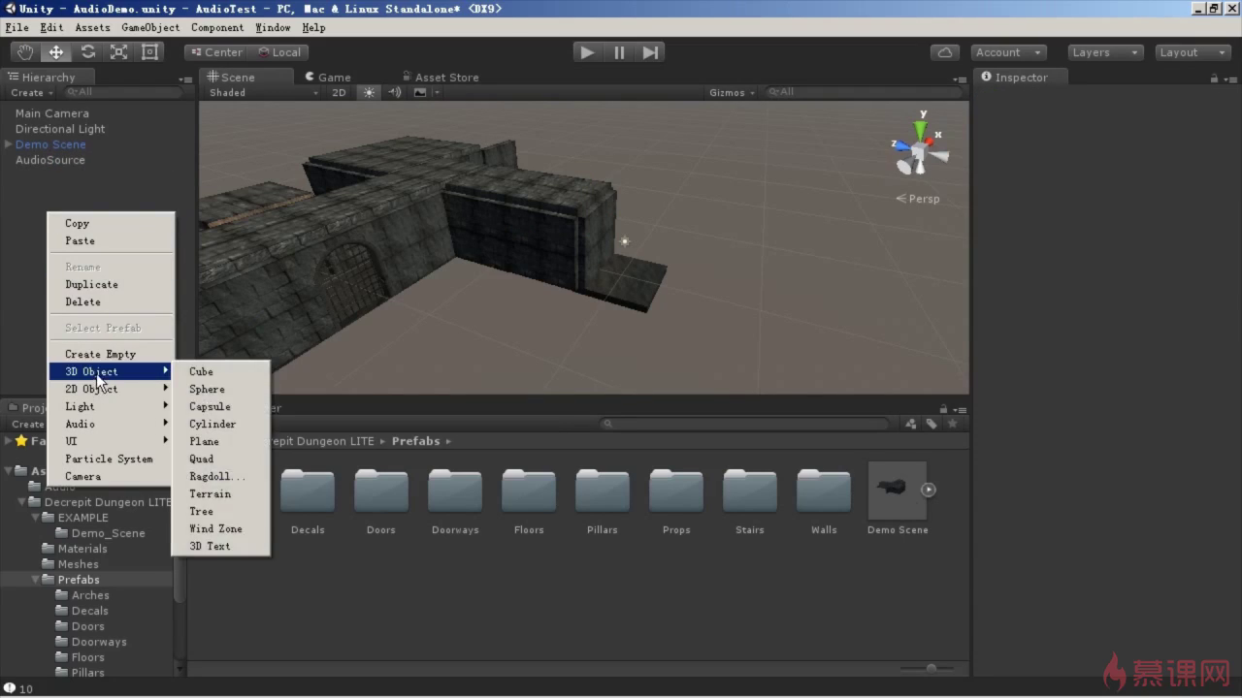
left_click(231, 410)
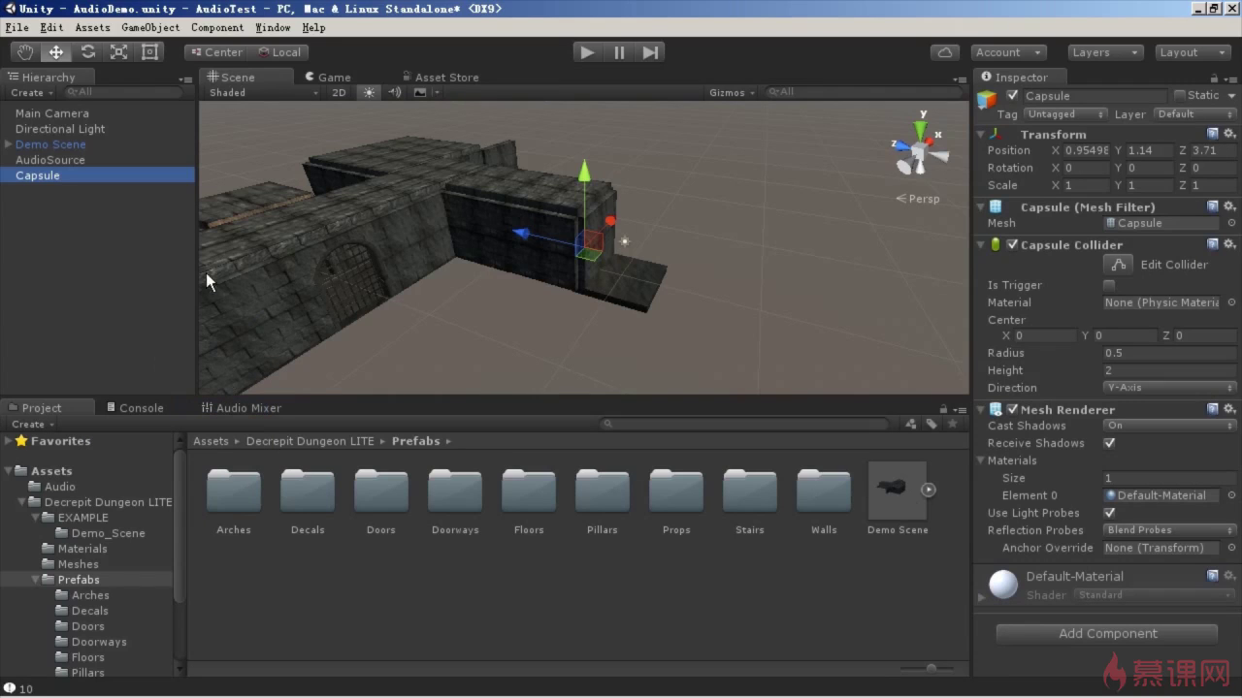
right_click(1081, 138)
left_click(1096, 152)
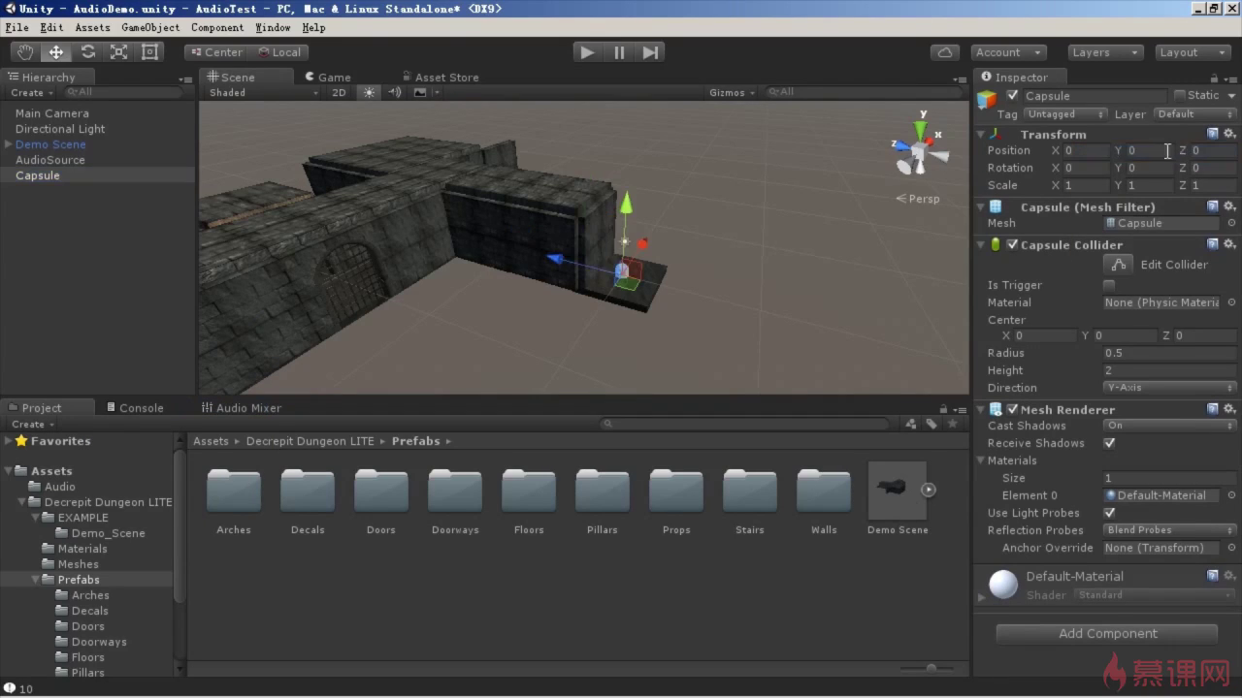
Step: Move the Capsule to Y 1.73, Z 3.4 and parent Main Camera under it
double_click(95, 177)
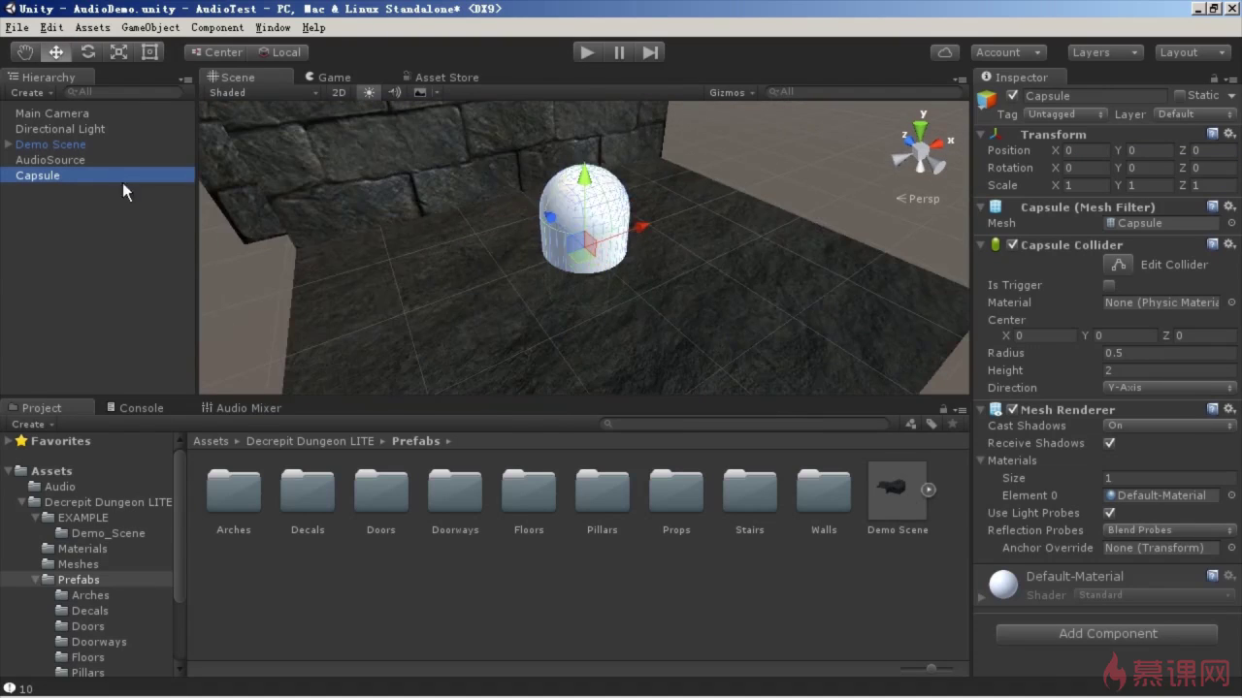
mouse_move(538, 288)
left_mouse_down("alt")
mouse_move(656, 231)
mouse_move(583, 182)
left_mouse_up("alt")
left_click_drag(582, 181, 582, 121)
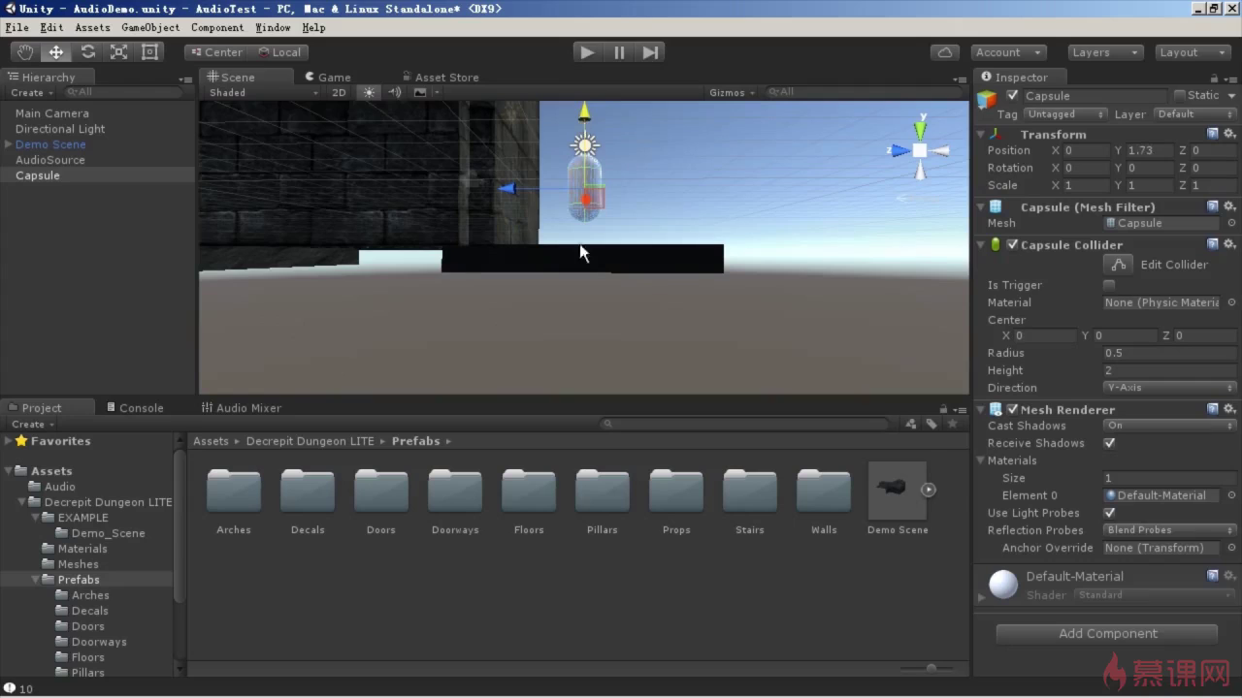
mouse_move(580, 246)
left_mouse_down("alt")
mouse_move(618, 399)
mouse_move(553, 249)
mouse_move(469, 234)
left_mouse_up("alt")
left_click_drag(470, 233, 493, 277, "alt")
left_click_drag(715, 254, 776, 171, "alt")
left_click_drag(59, 113, 55, 176)
Step: Reset the Main Camera's position so it sits at the capsule's head
left_click(1229, 133)
left_click(1115, 153)
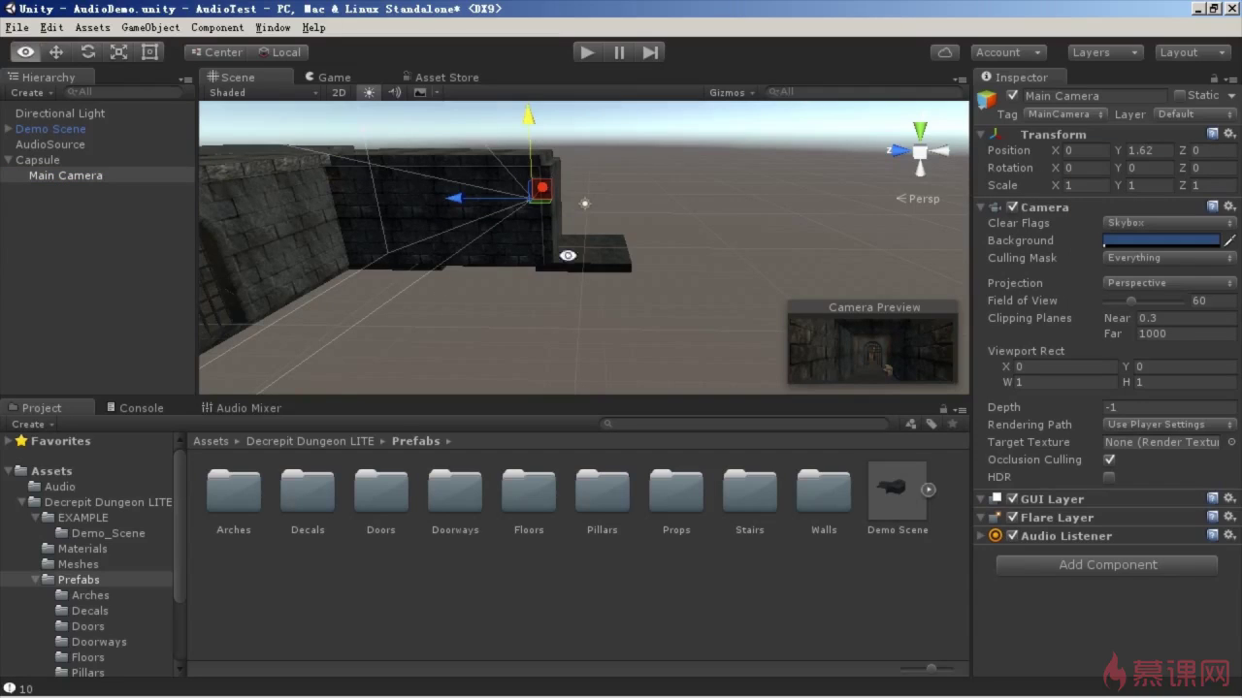
left_click_drag(567, 256, 582, 260, "alt")
Step: Switch the scene to wireframe and back to shaded, then focus on the Capsule
left_click(261, 91)
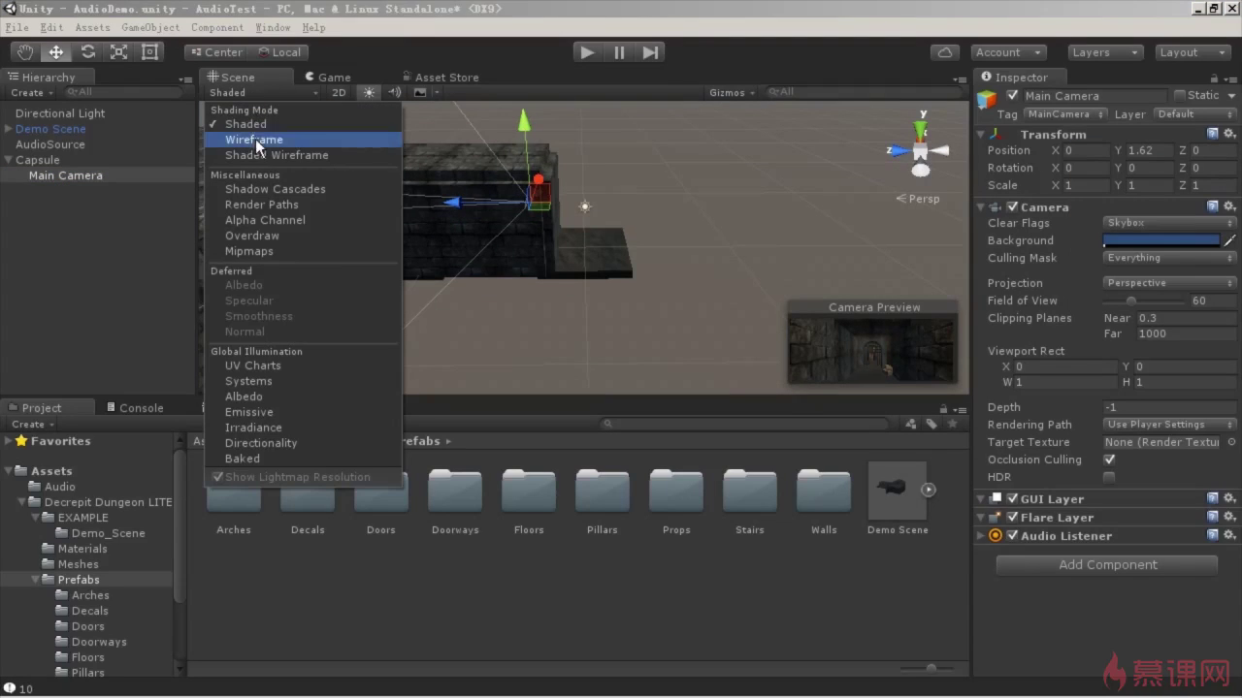
left_click(255, 139)
mouse_move(485, 155)
left_mouse_down("alt")
mouse_move(548, 153)
mouse_move(529, 127)
left_mouse_up("alt")
left_click(242, 92)
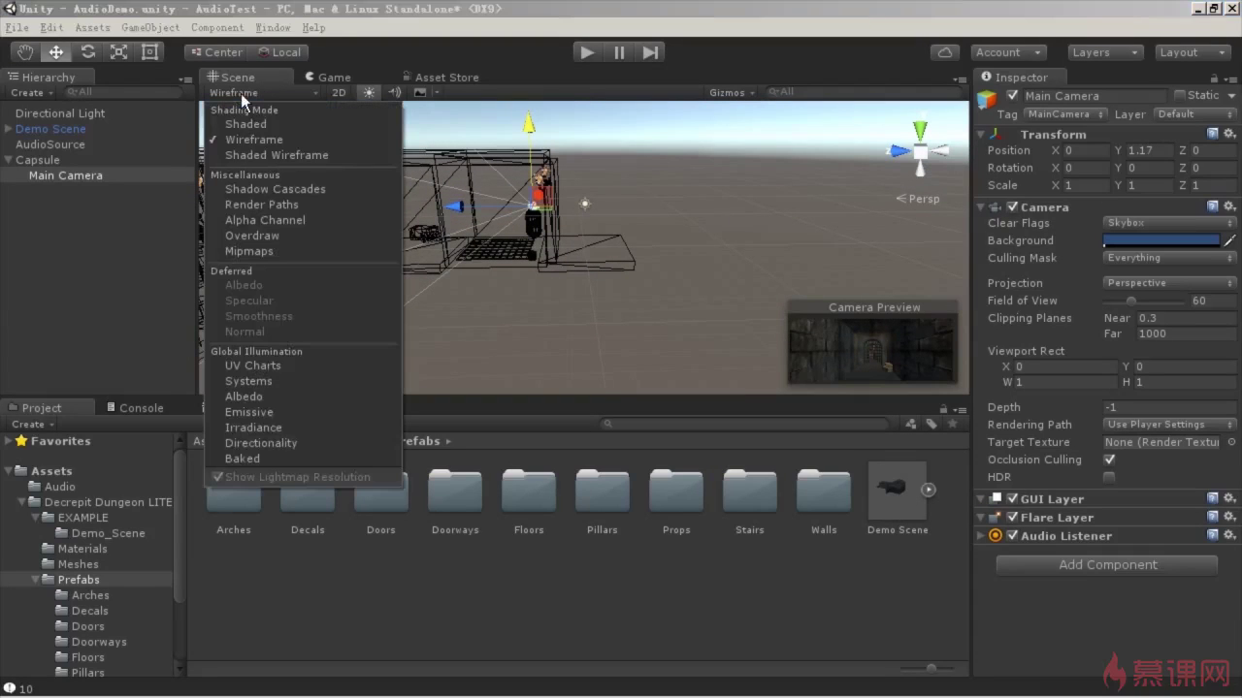
left_click(255, 122)
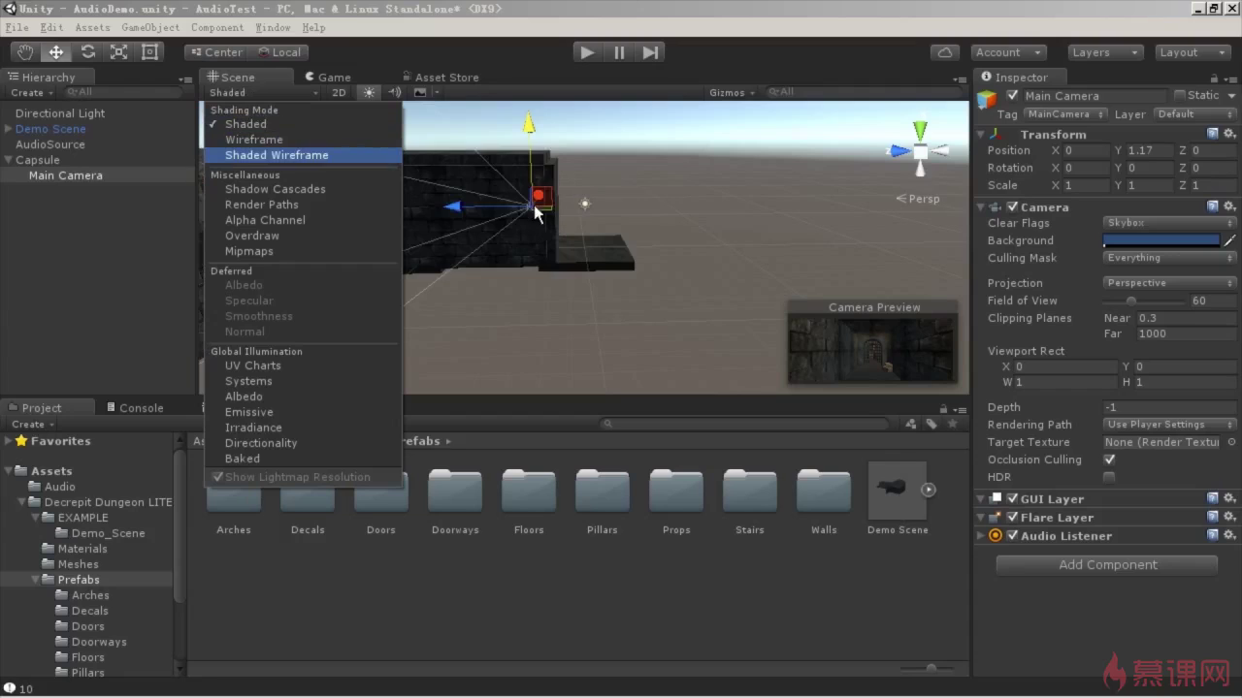
left_click(565, 244)
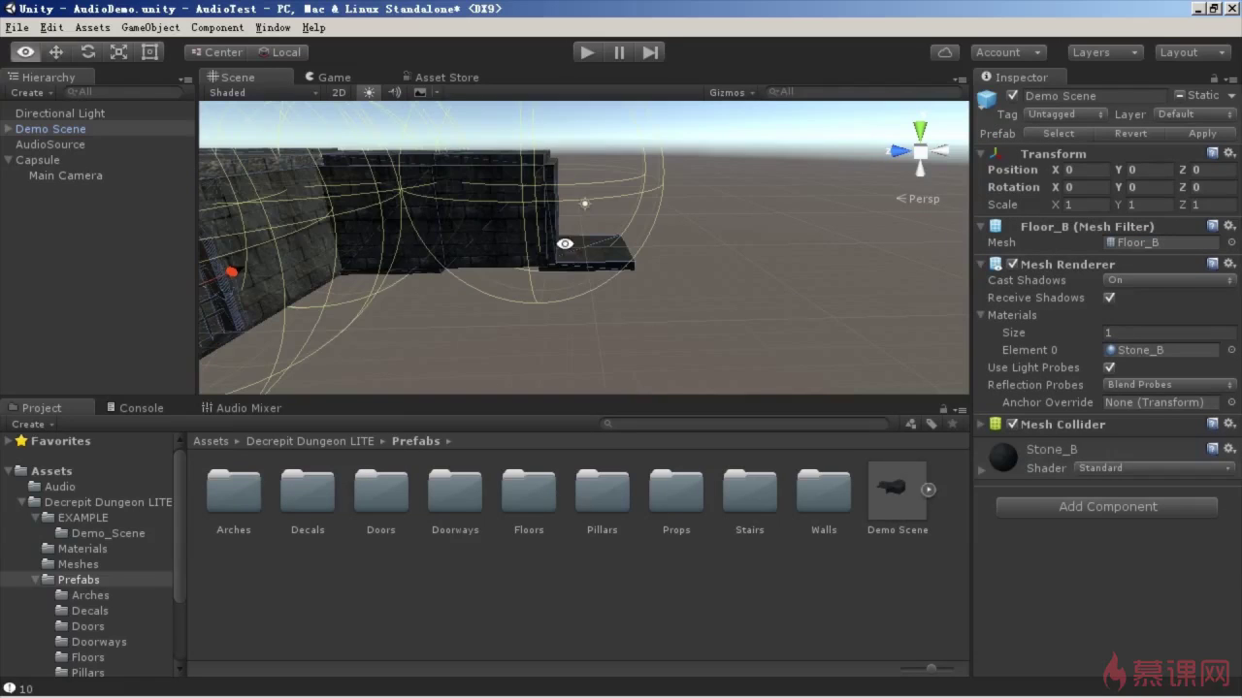
double_click(36, 160)
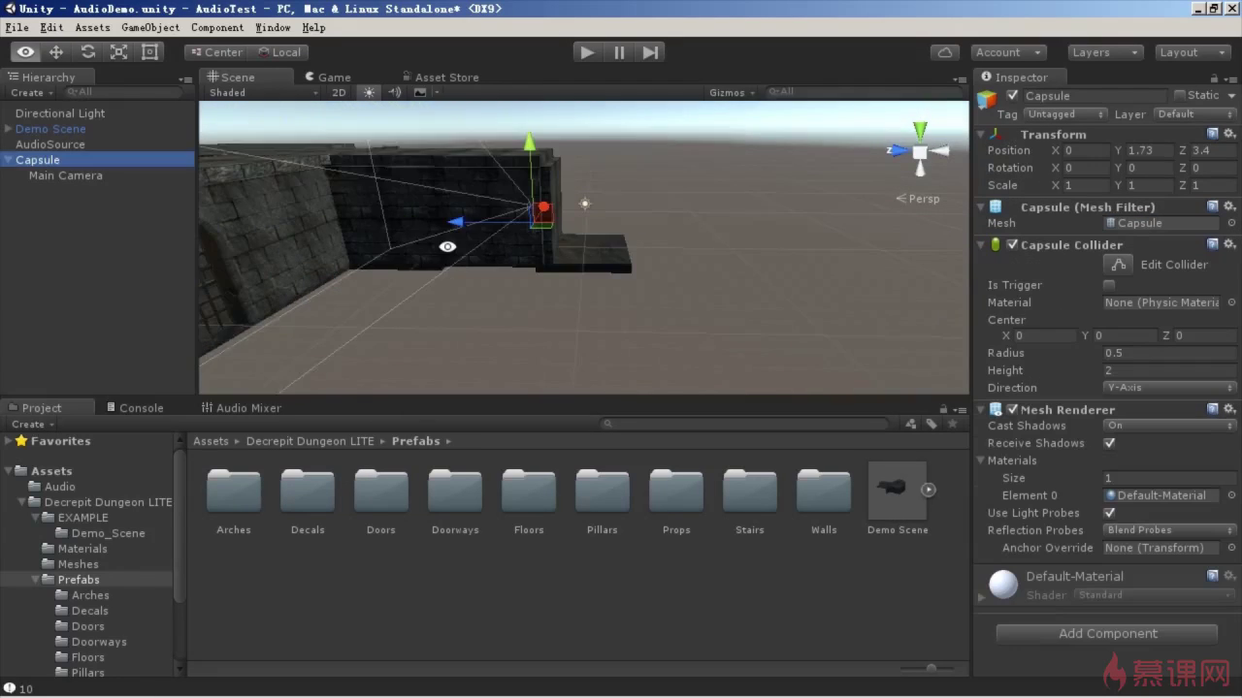
Step: Add a Rigidbody to the capsule and rename it player
left_click(1099, 638)
type("rigid")
key("Return")
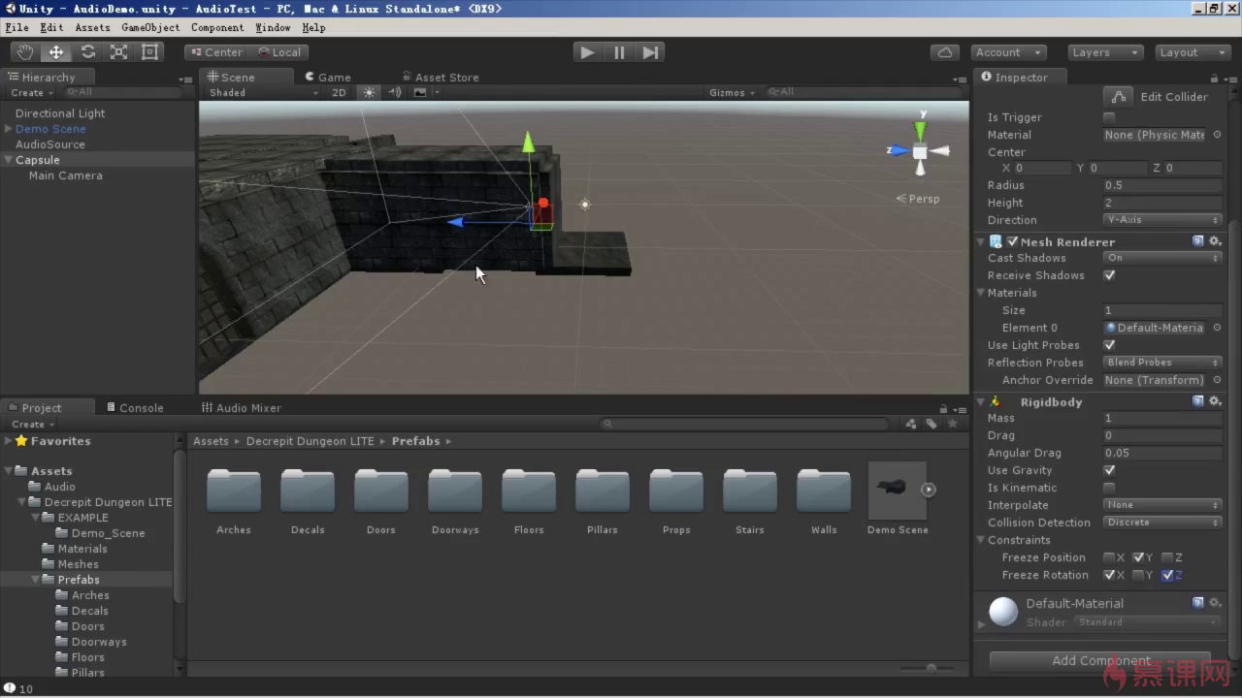
left_click_drag(476, 273, 457, 294, "alt")
left_click(58, 160)
type("playe")
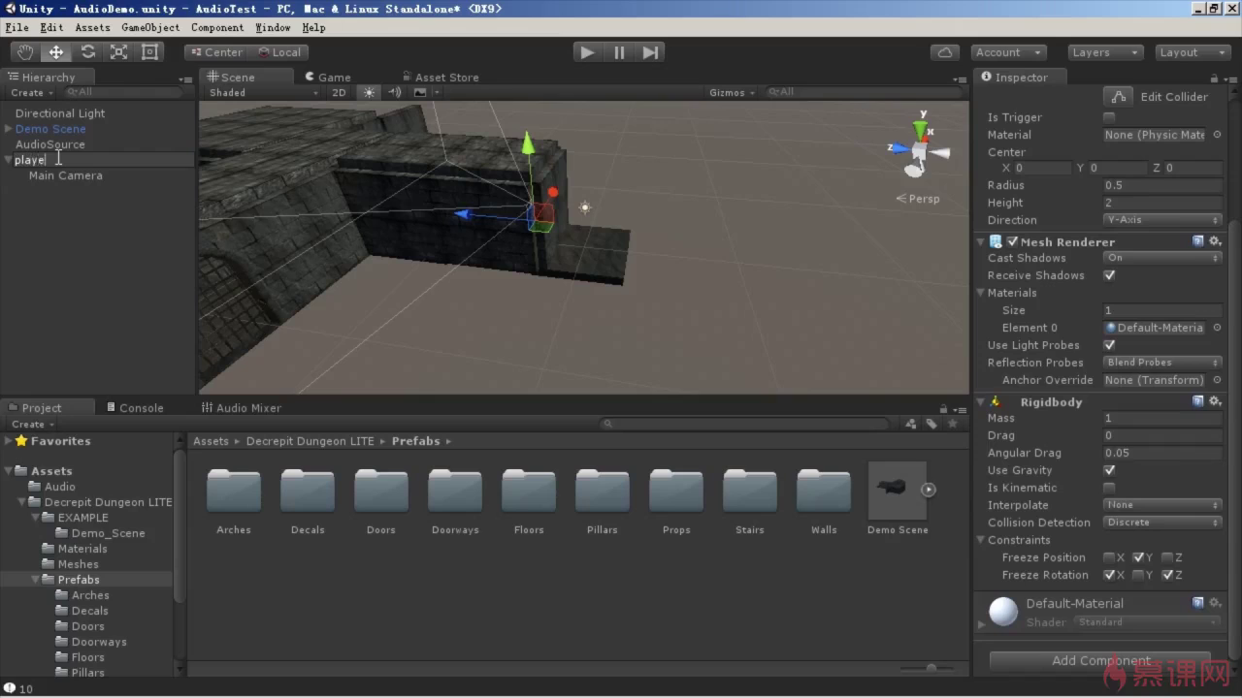
type("r")
key("Return")
Step: Add the NetworkLobbyPlayer component and attempt to remove its Network Identity
left_click(1080, 663)
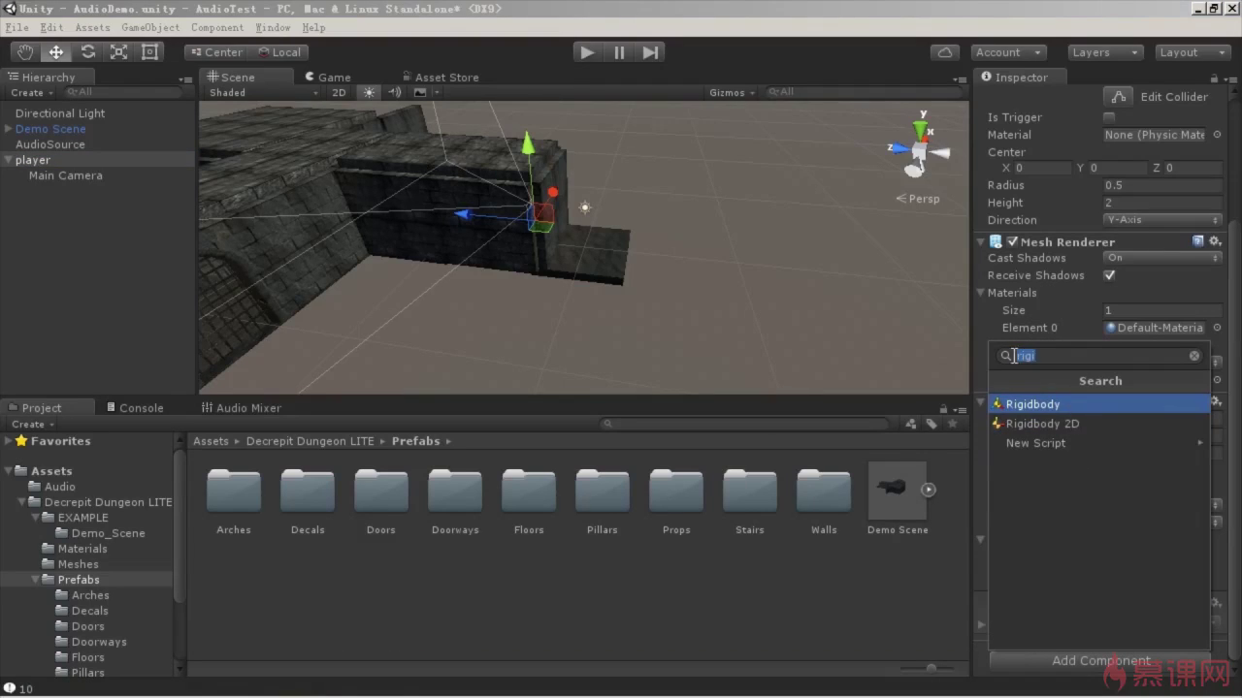
type("play")
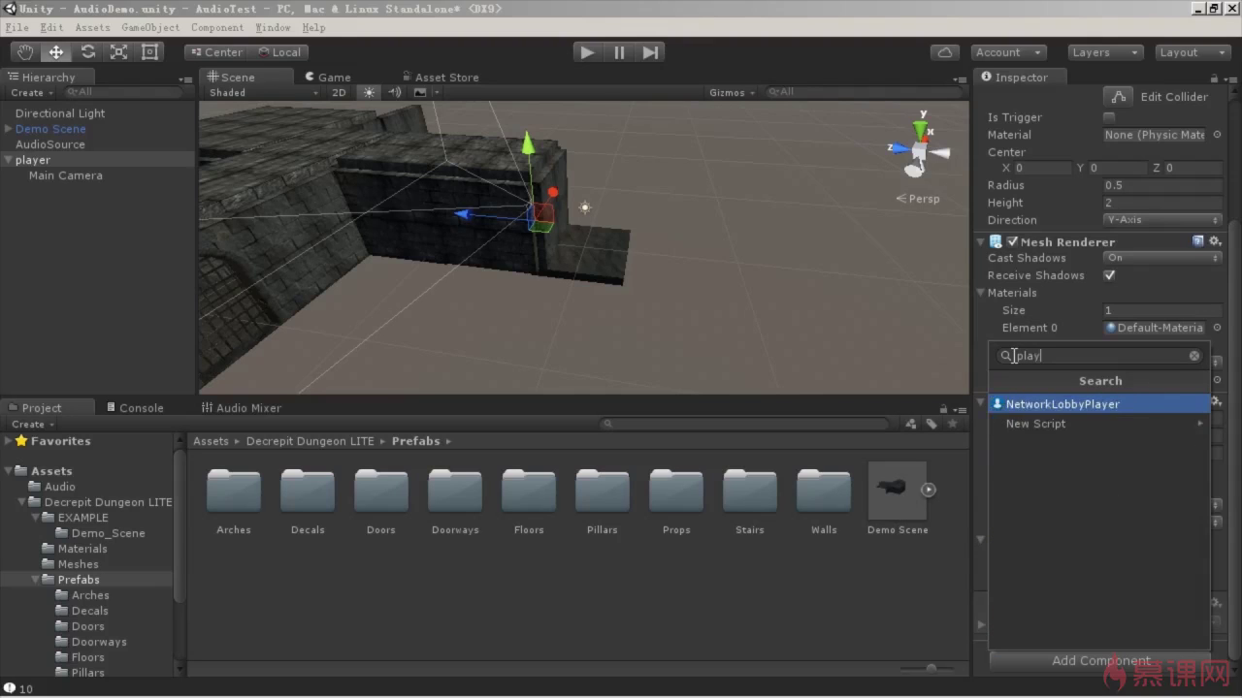
key("Return")
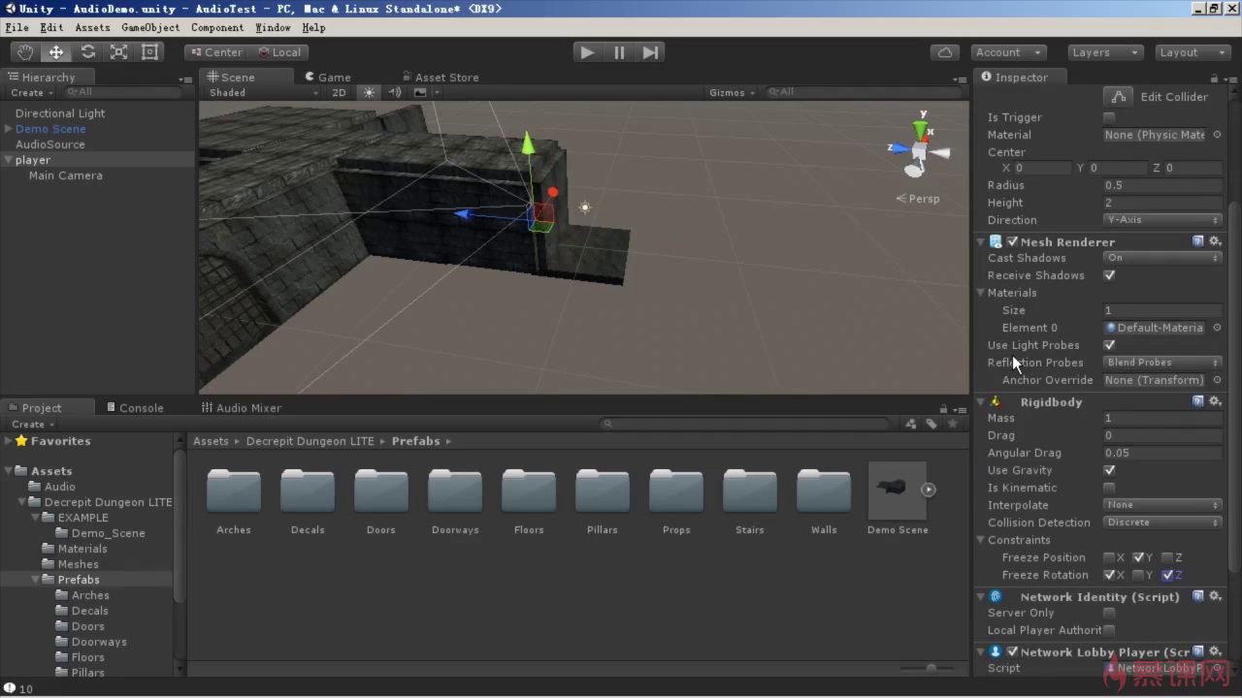
scroll(1012, 355, "down", 5)
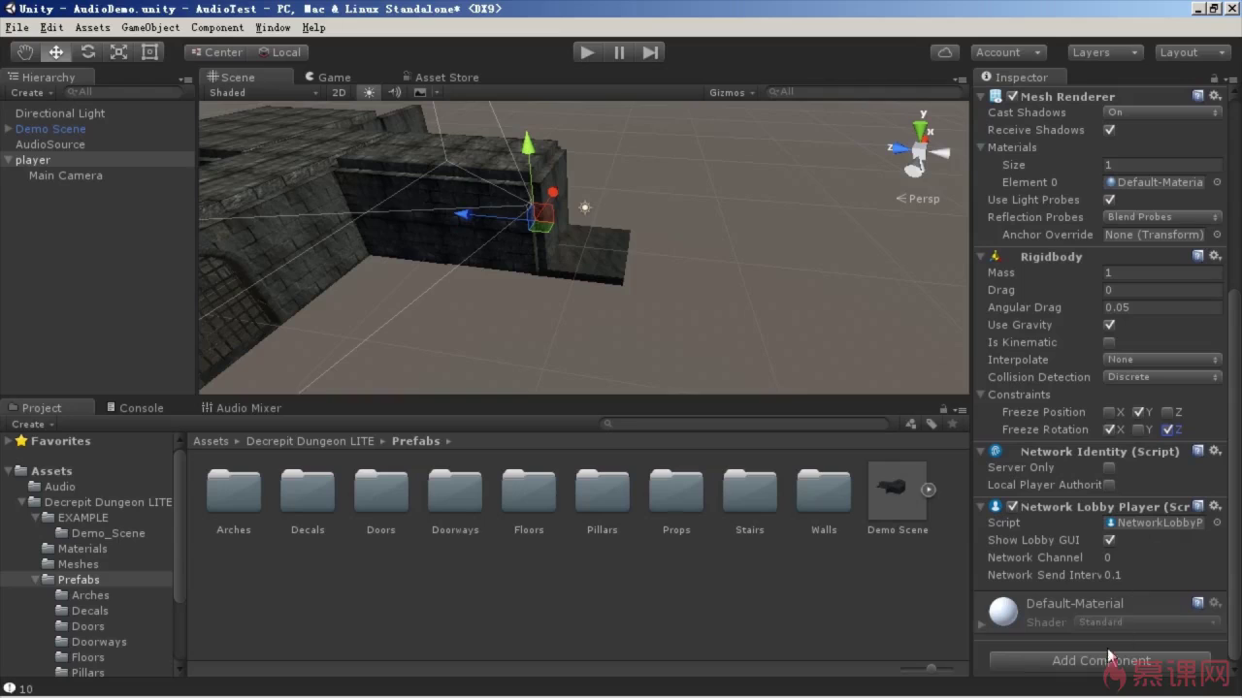
right_click(1064, 454)
left_click(1077, 529)
key("Return")
Step: Remove the Network Lobby Player component and move Network Identity up
right_click(1051, 453)
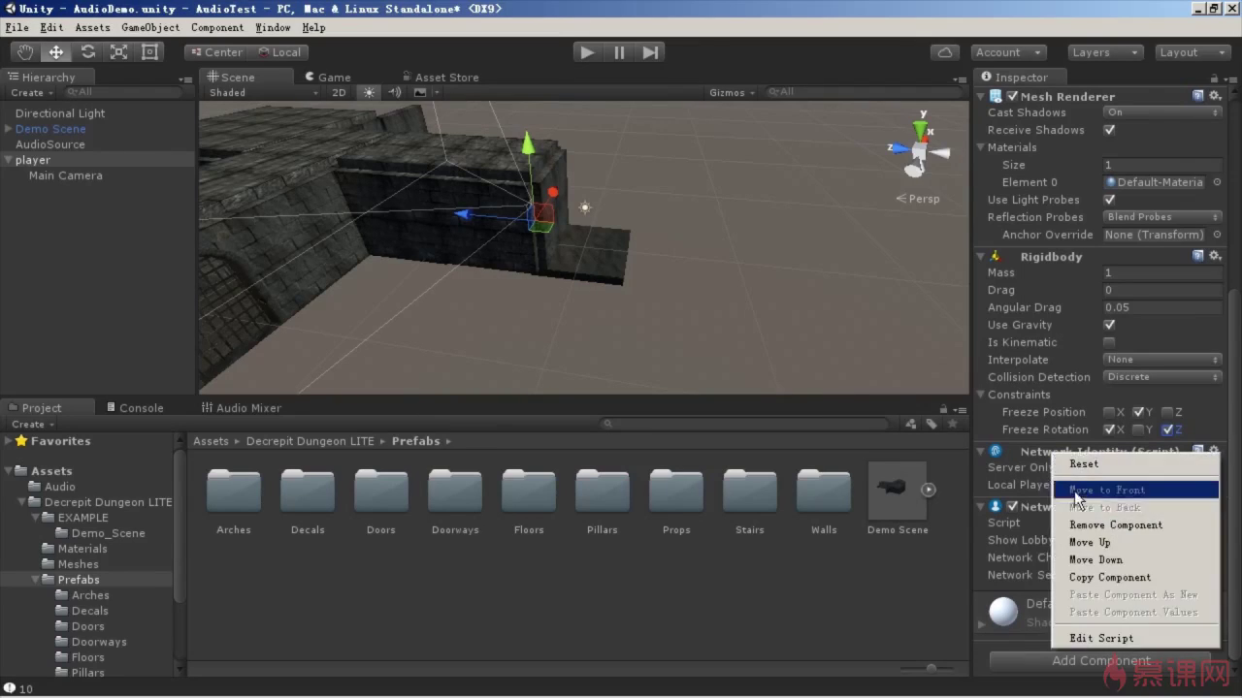
left_click(1103, 525)
left_click(751, 393)
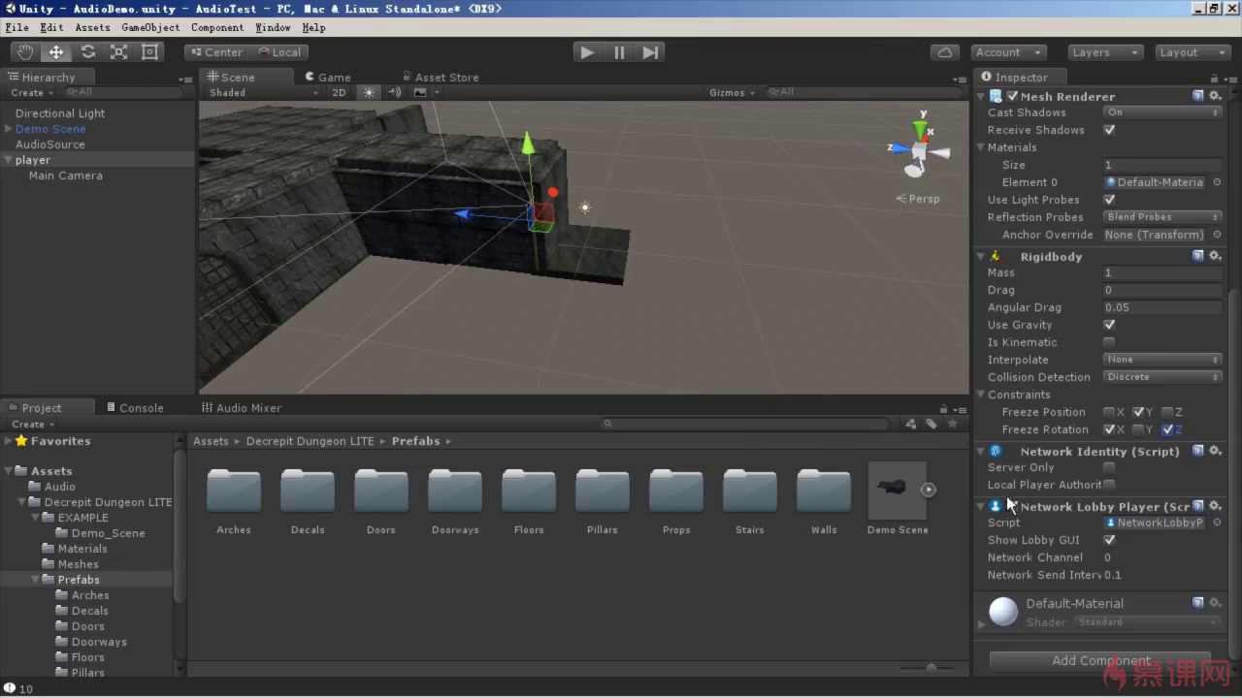
right_click(1054, 507)
left_click(1067, 384)
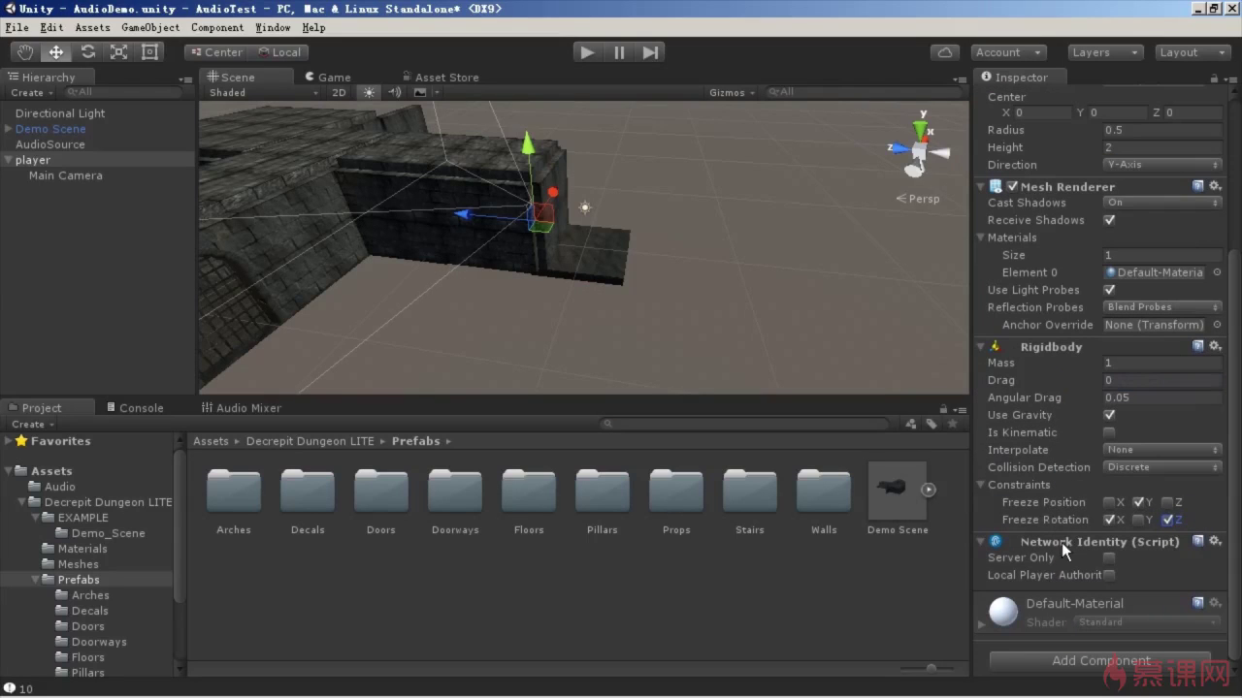
right_click(1062, 543)
left_click(1031, 436)
Step: Create and attach a new C# script named player, then locate its file
left_click(1100, 661)
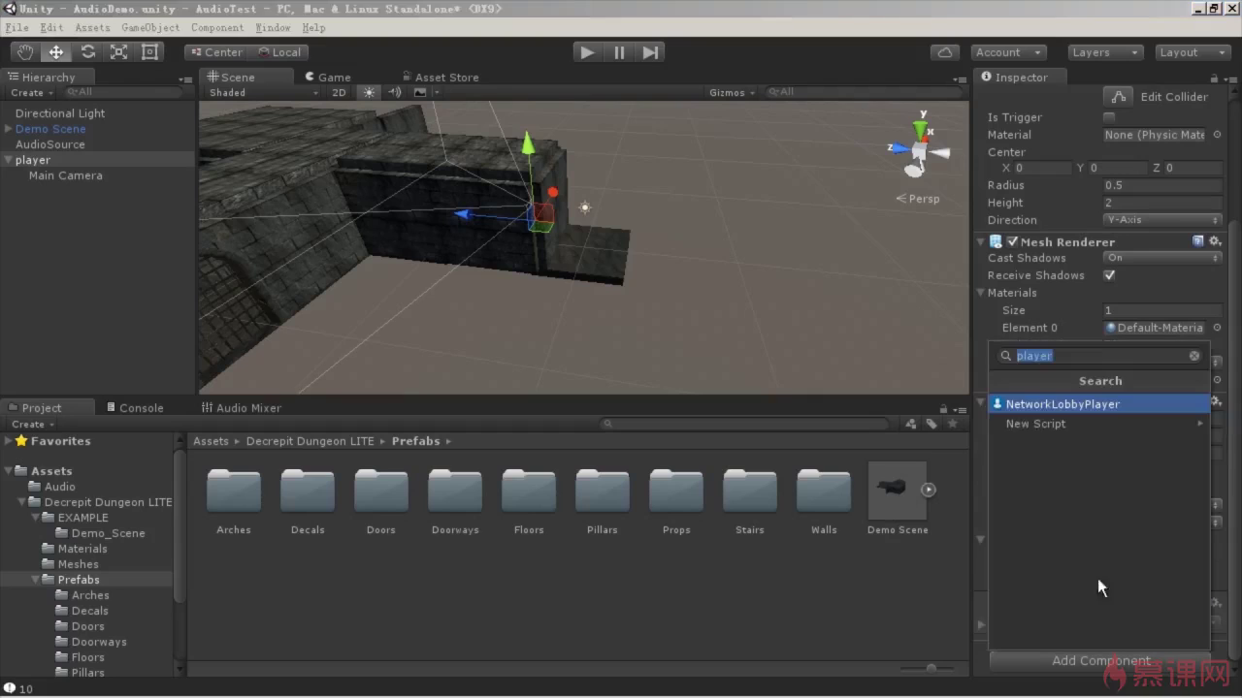
left_click(1065, 357)
left_click(1074, 426)
left_click(1164, 448)
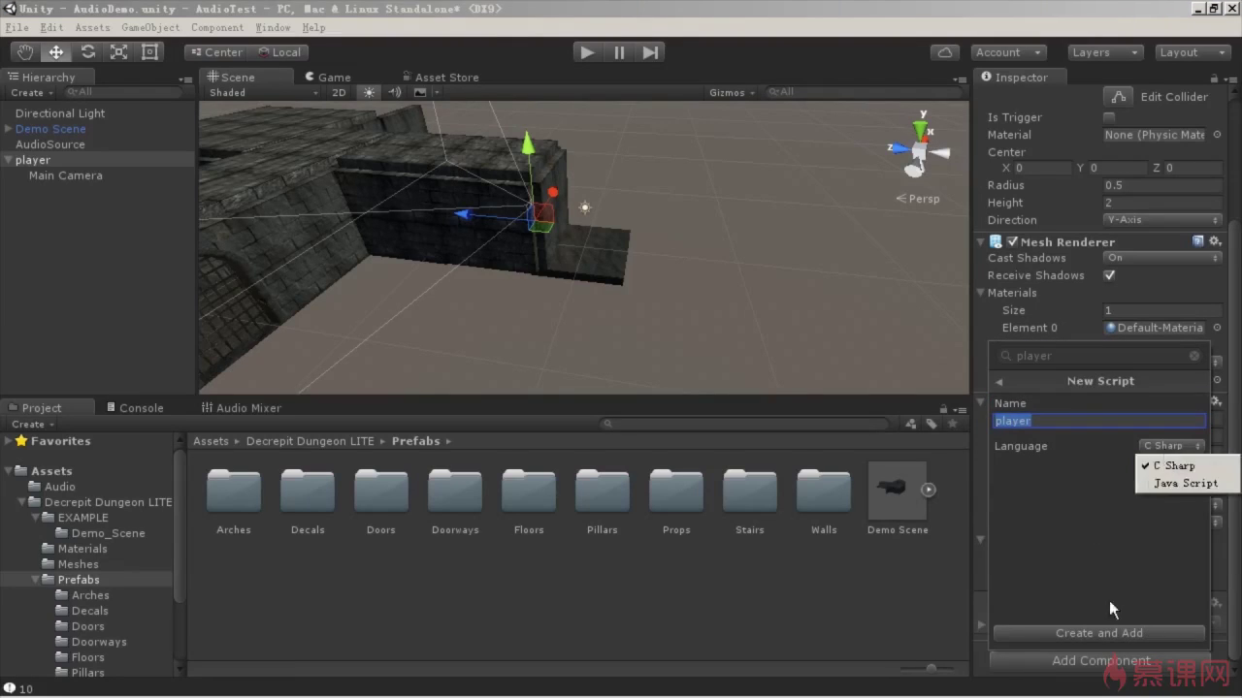
left_click(1115, 632)
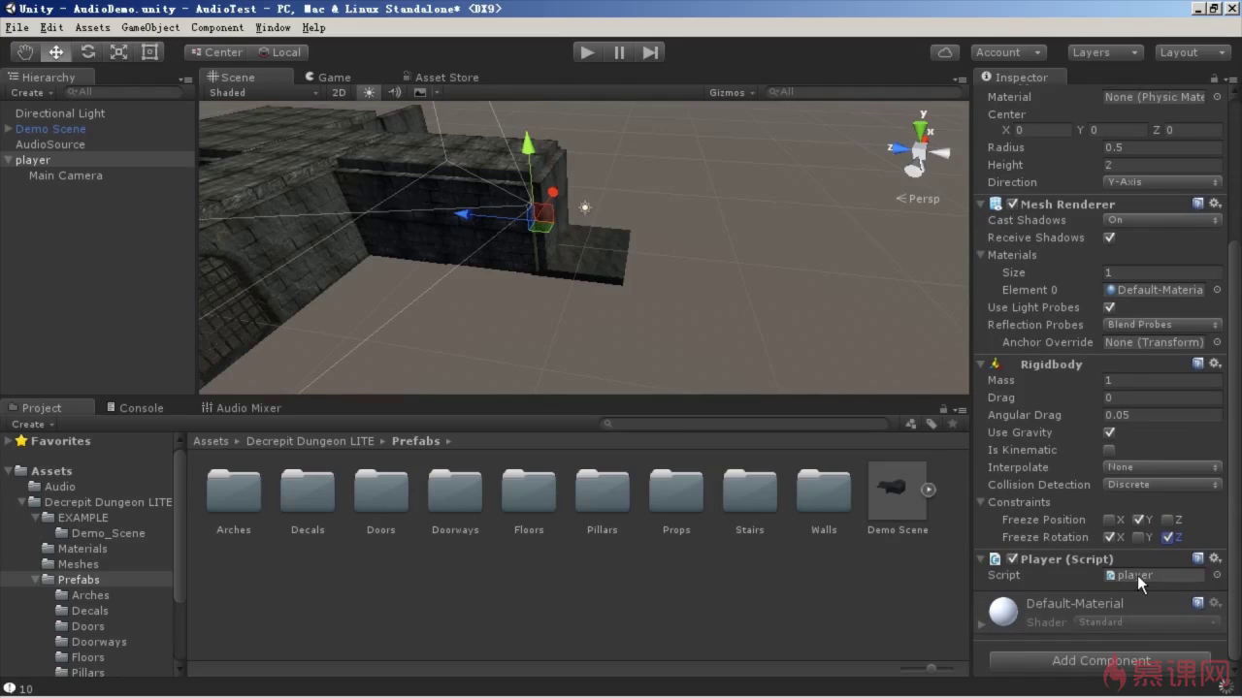
left_click(1137, 575)
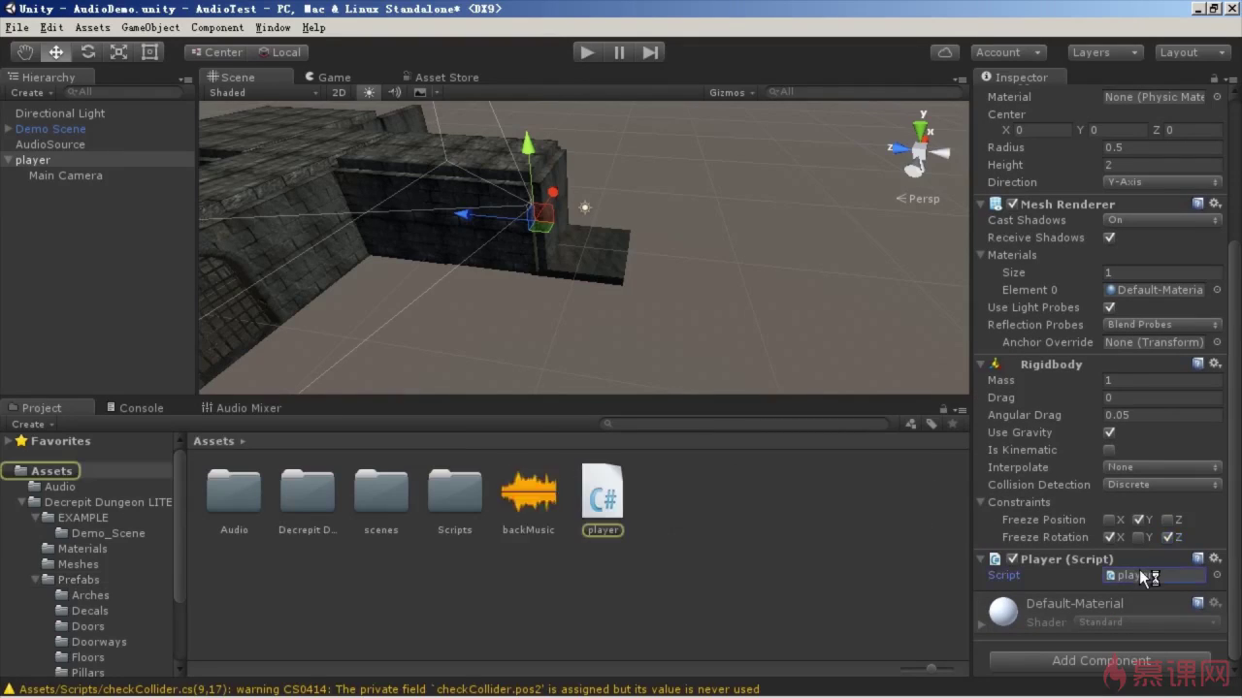
Step: Open player.cs and declare a private Rigidbody field named rigidbody
double_click(636, 492)
type("private rigi")
key("Return")
type("rigidbody;")
Step: In Start, assign rigidbody = this.GetComponent<Rigidbody>(); and save
left_click(299, 369)
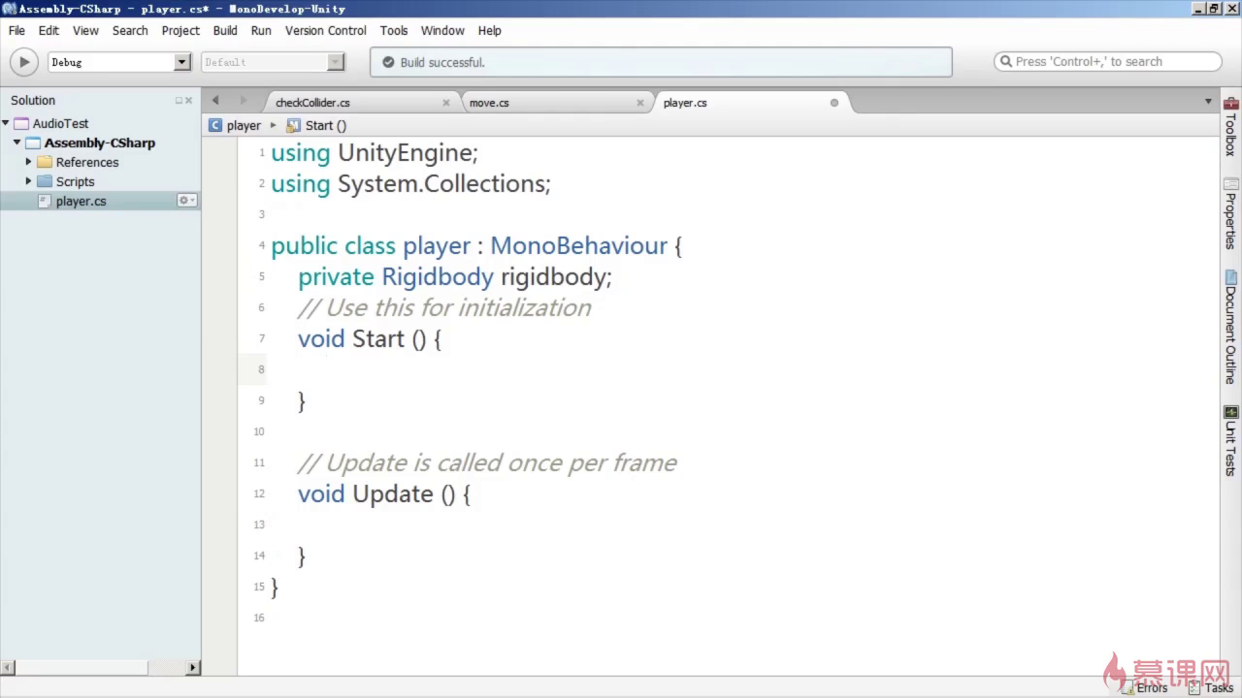
type("rigi")
key("Return")
key("BackSpace")
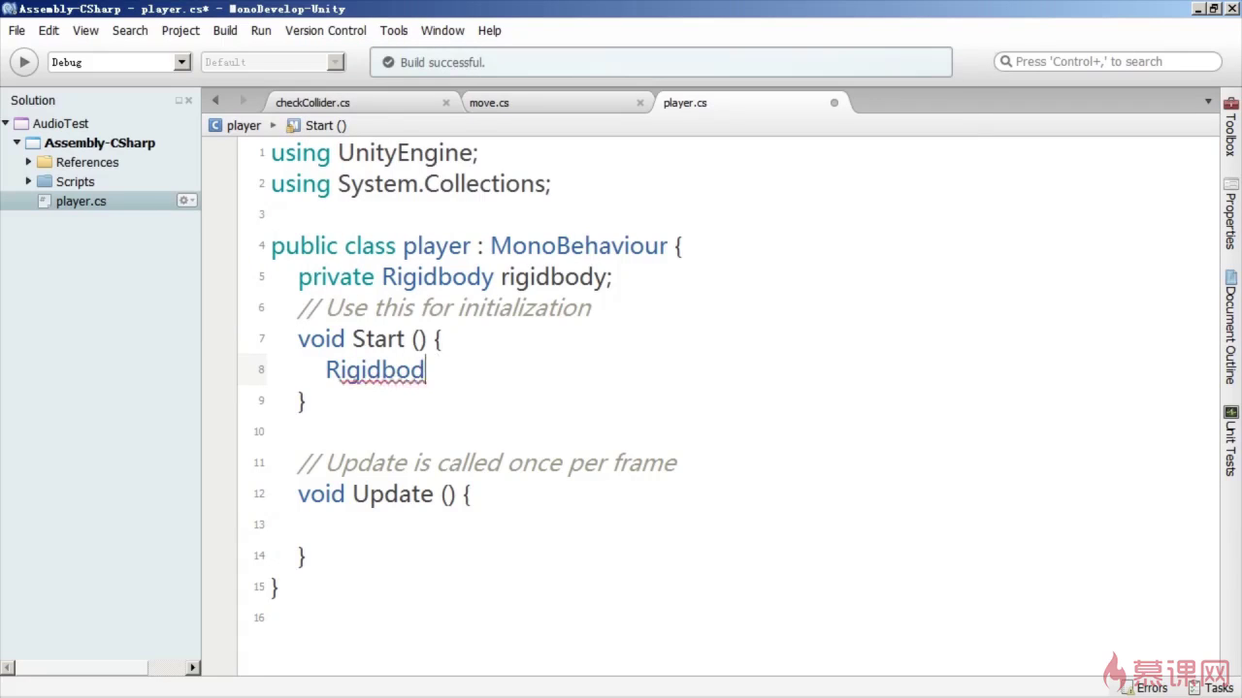
key("BackSpace")
key("BackSpace")
key("BackSpace")
key("BackSpace")
type("rigidbody")
key("ctrl+z")
type("= ")
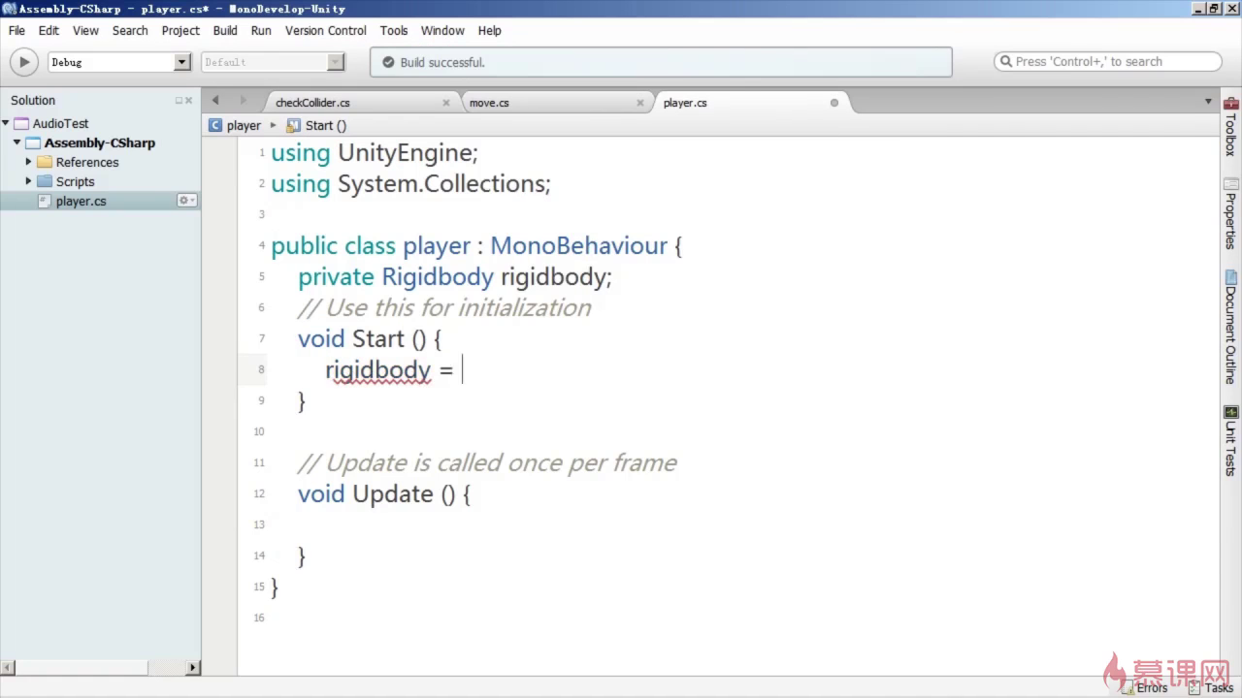
type("this.getc")
key("Return")
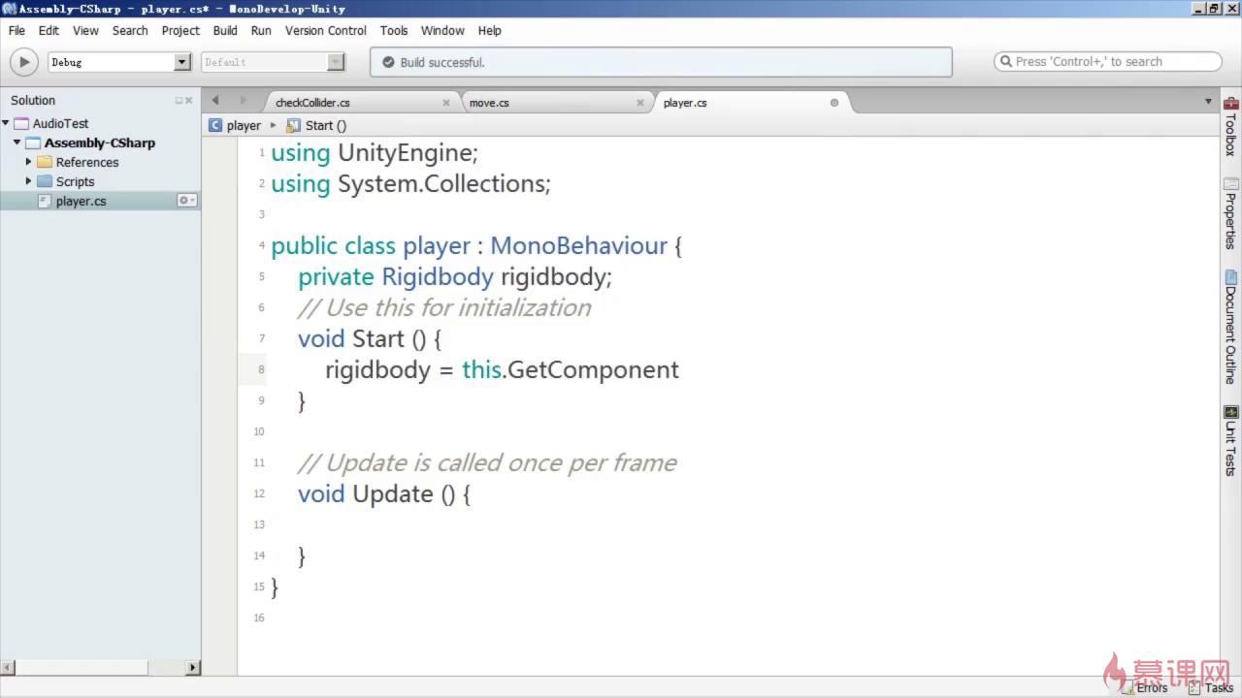
type("<>();")
left_click(696, 369)
type("rig")
key("Return")
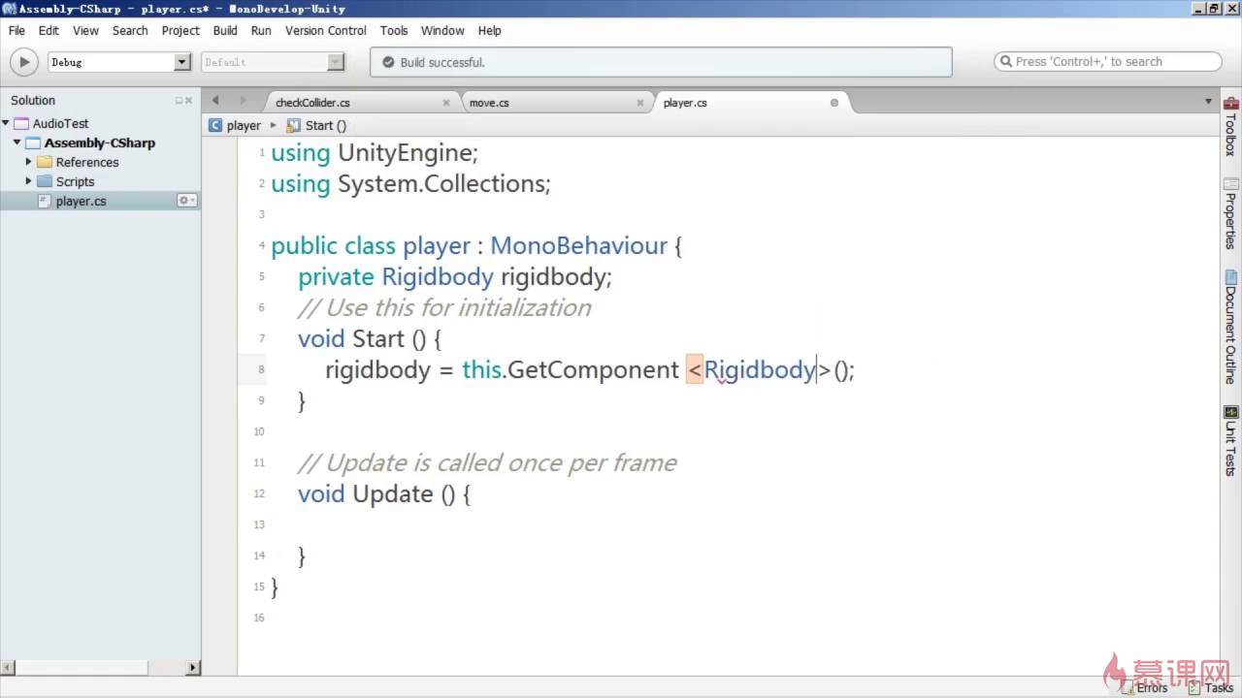
key("ctrl+s")
Step: Rename Update to FixedUpdate and begin a float h assignment inside it
left_click(352, 494)
type("Fixed")
left_click(325, 525)
type("f")
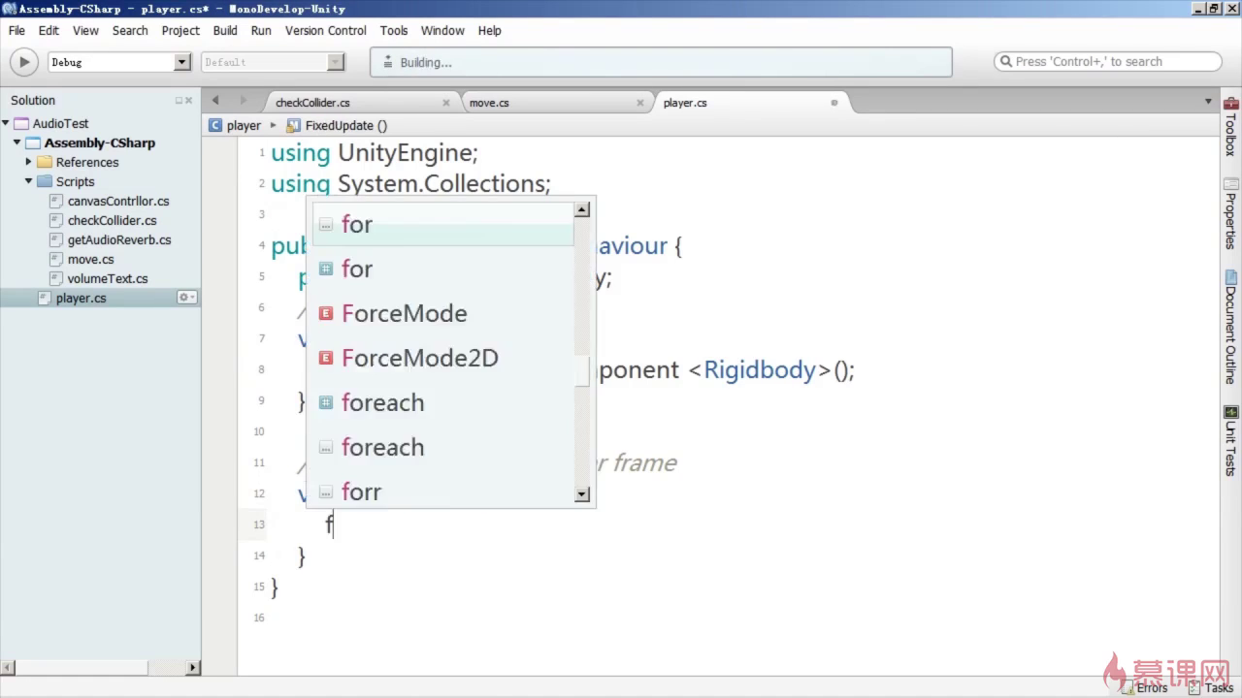
type("lo")
key("Return")
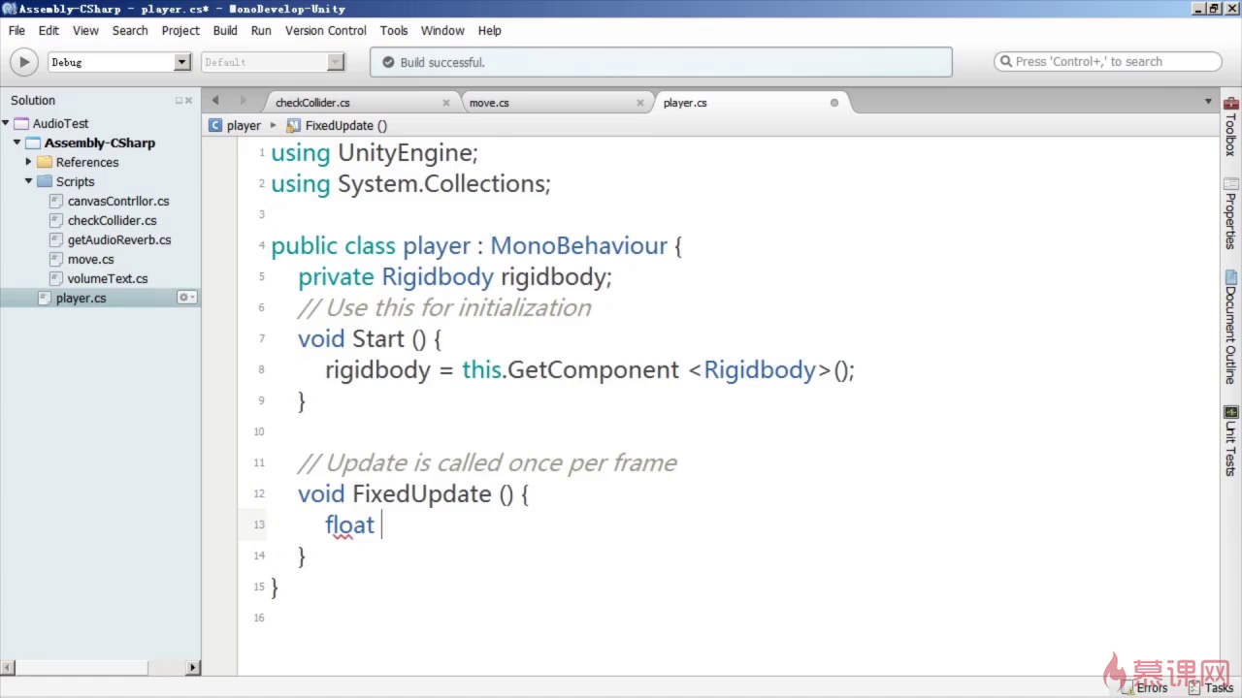
type("h")
type(" =")
left_click(299, 556)
type("input")
key("Return")
Step: Complete the line as float h = Input.GetAxis("Mouse X");
key("BackSpace")
key("BackSpace")
key("BackSpace")
left_click(419, 525)
type("input.geta")
key("Return")
type("()")
key("Left")
type("\");")
key("F8")
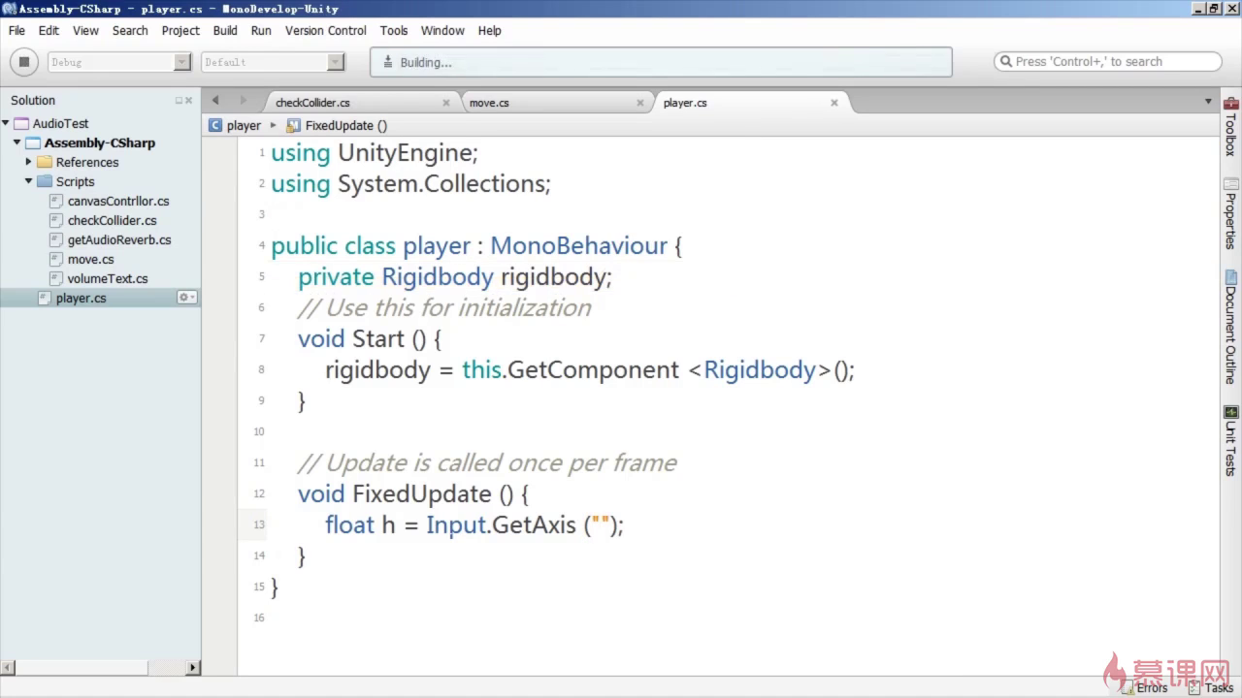
type("Mouse ")
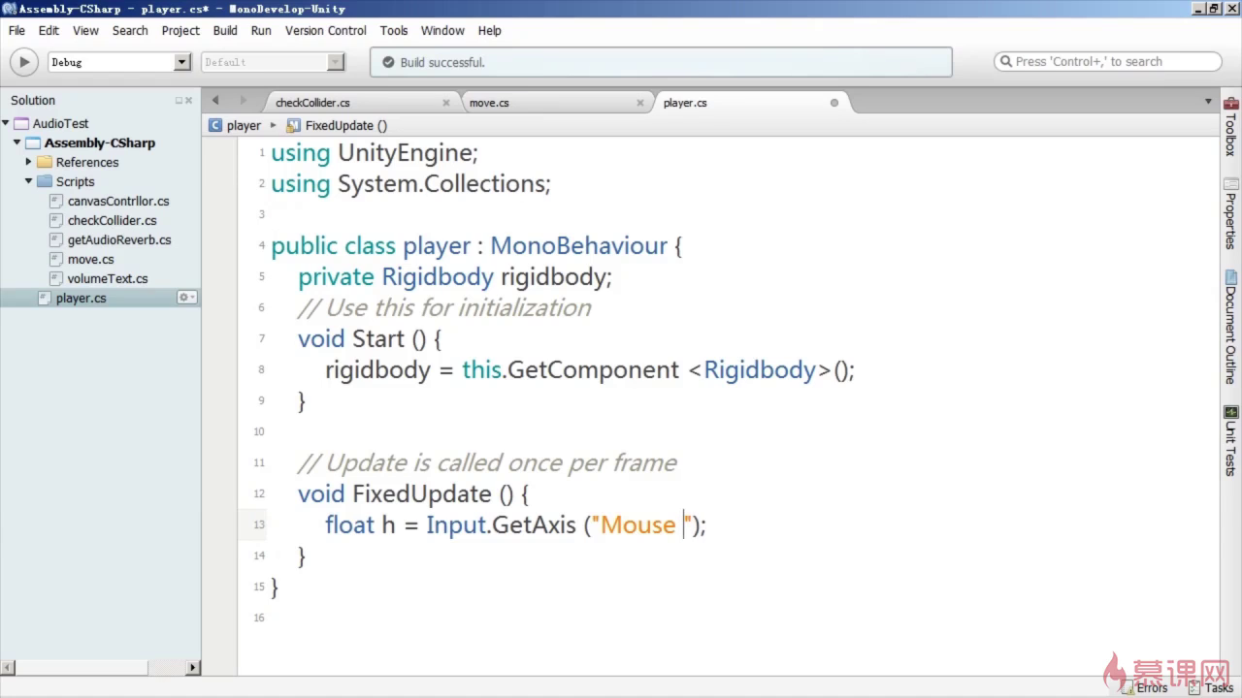
type("X")
Step: Add a line float v = Input.GetAxis("Vertical");
left_click(721, 525)
key("Return")
type("float v =")
key("BackSpace")
type("= inpu.geta")
key("Return")
type("\"V")
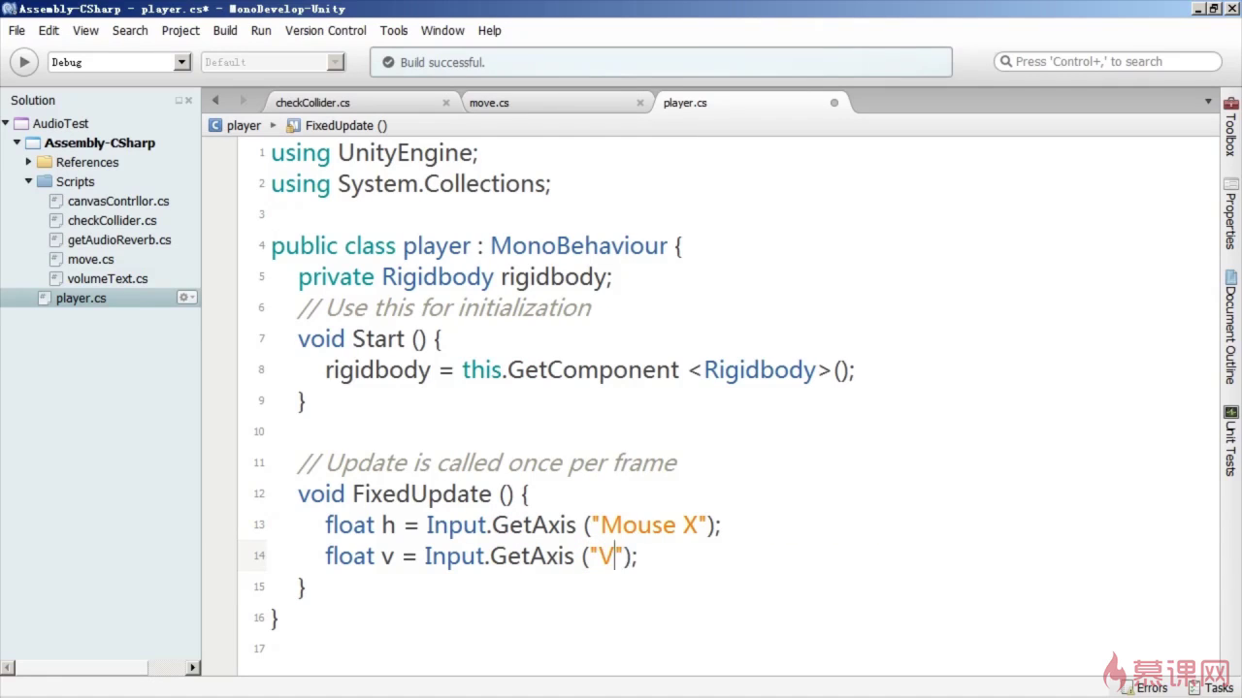
type("ert")
key("BackSpace")
key("BackSpace")
type("tical")
left_click(627, 556)
type("r")
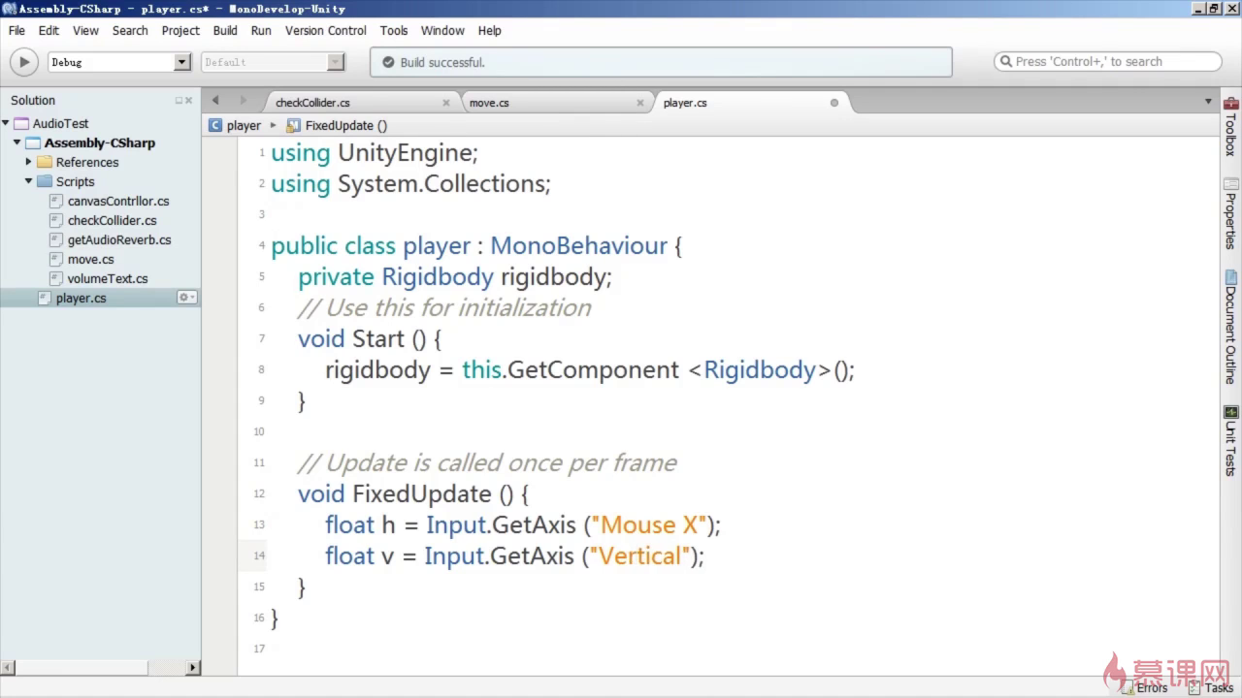
Step: Start the velocity line: rigidbody.velocity = transform.forward * v
key("End")
key("Return")
type("rigidbo")
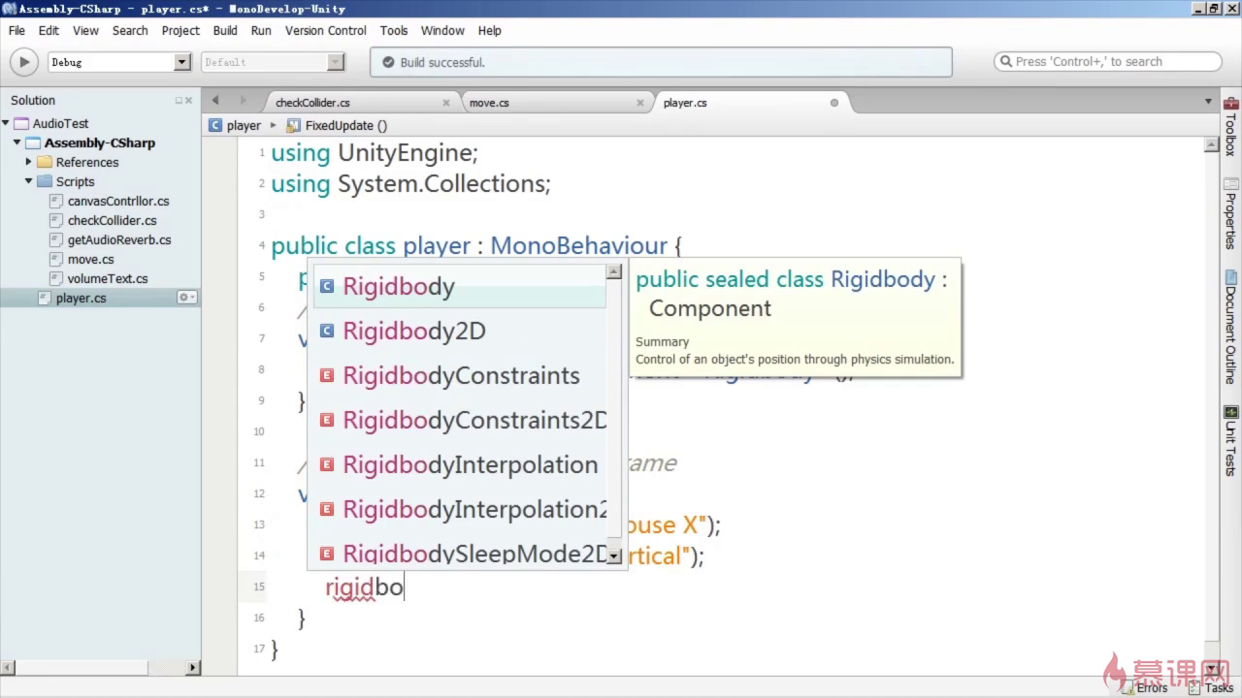
type("dy.")
key("BackSpace")
key("BackSpace")
key("BackSpace")
key("BackSpace")
key("ctrl+s")
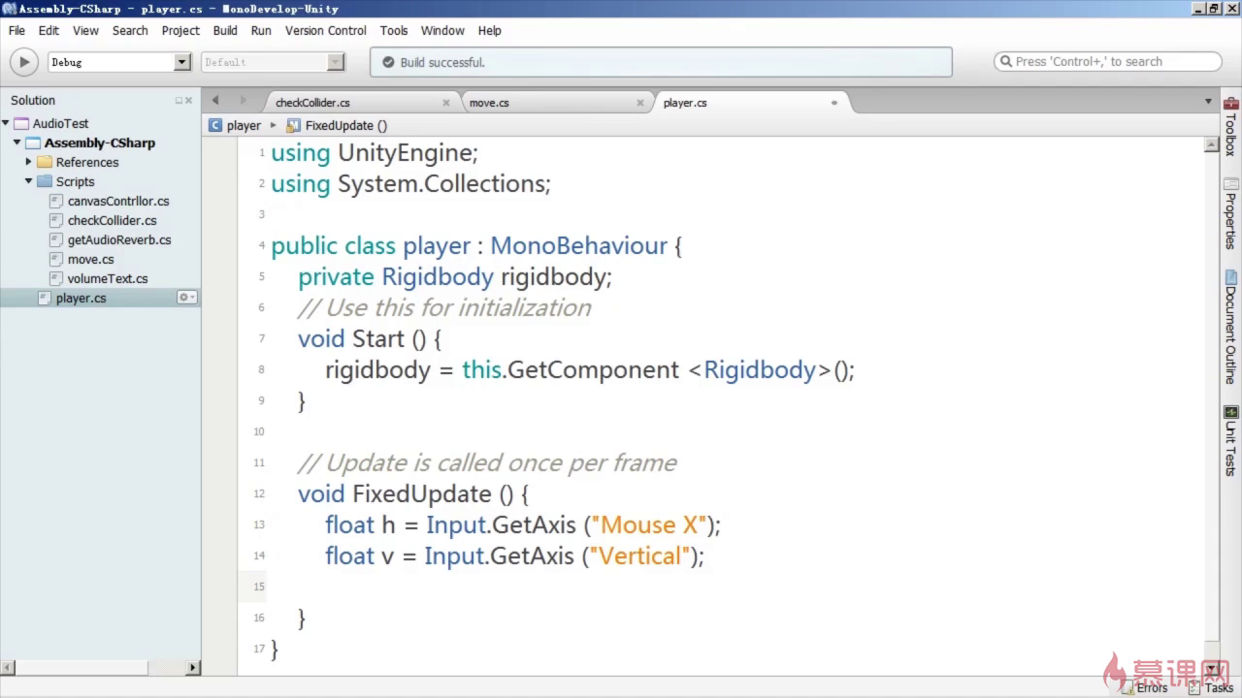
type("rigidbody.velocity =")
scroll(301, 602, "down", 1)
key("ctrl+s")
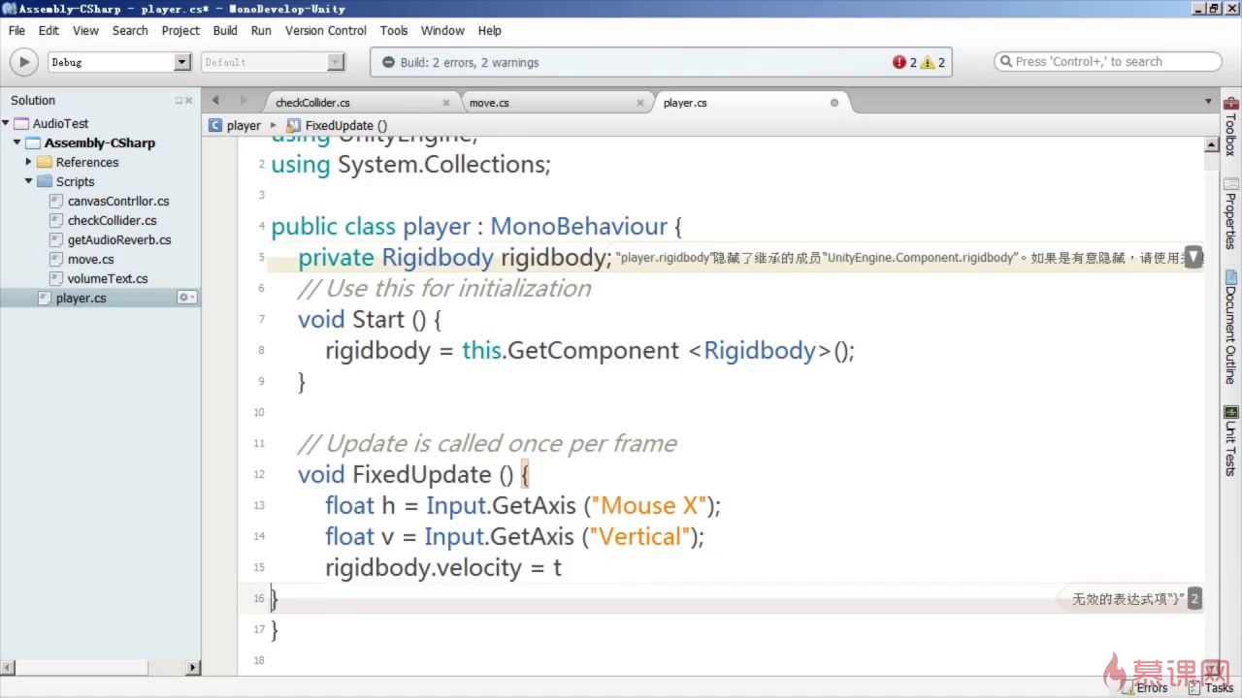
type("ransform.")
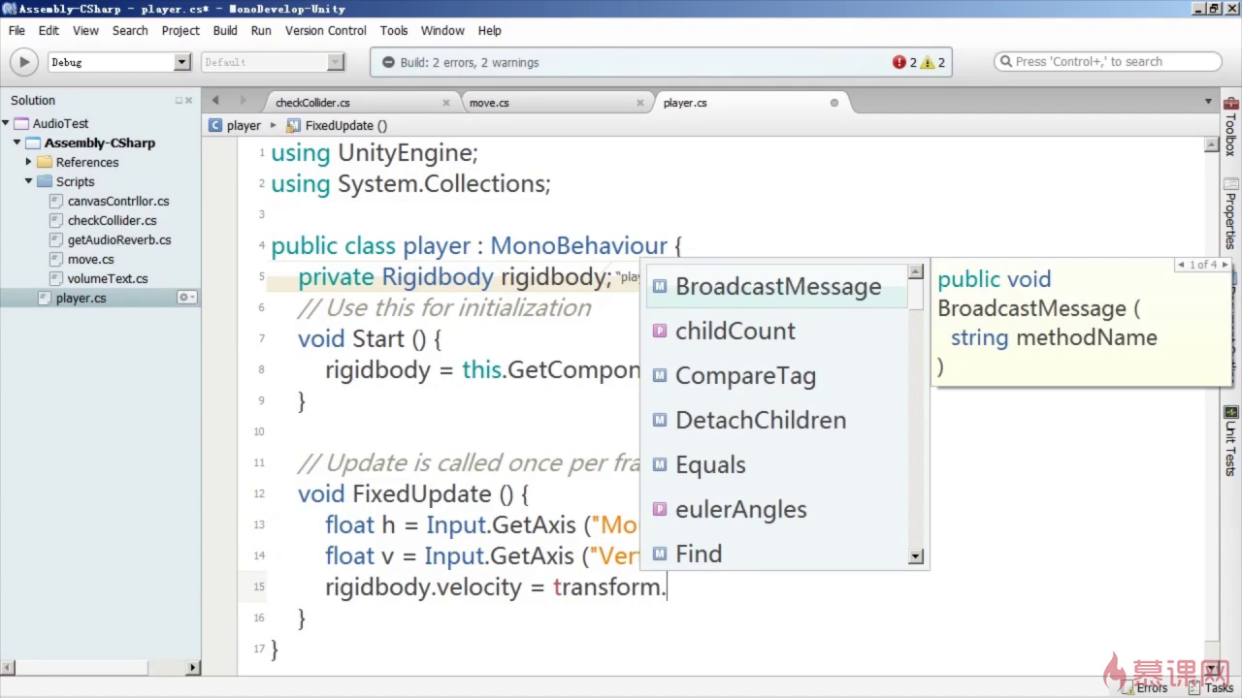
type("fo")
key("Return")
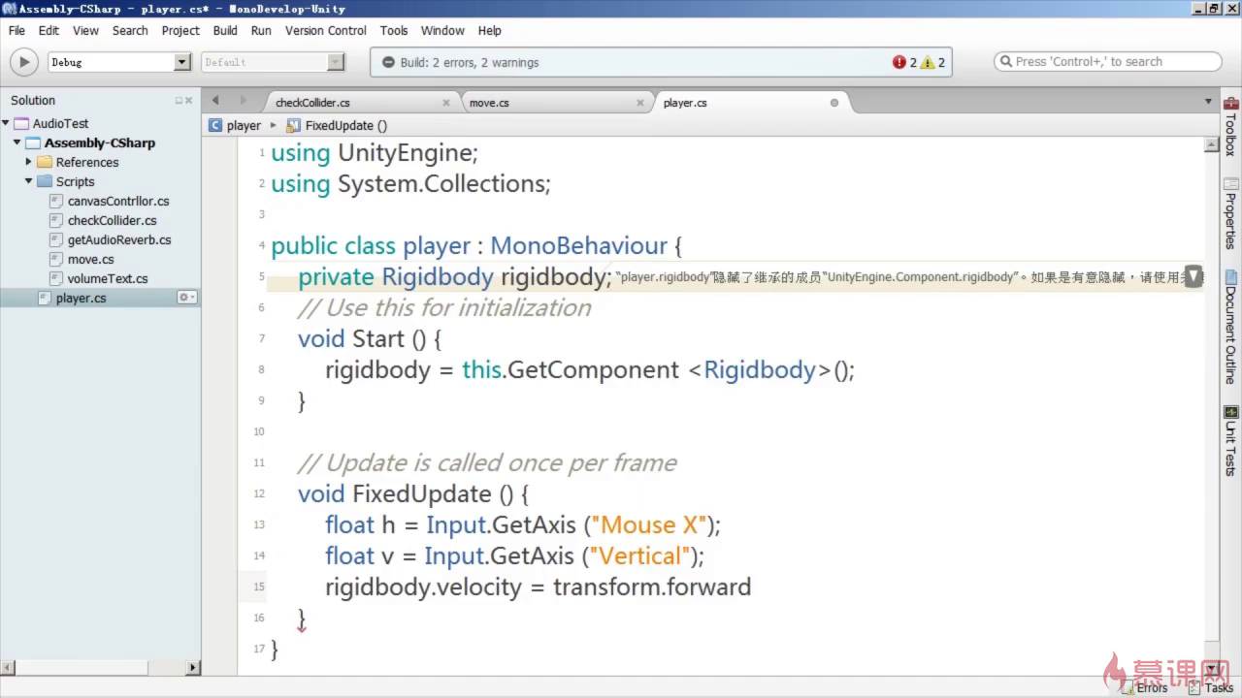
type("h")
key("BackSpace")
type("v")
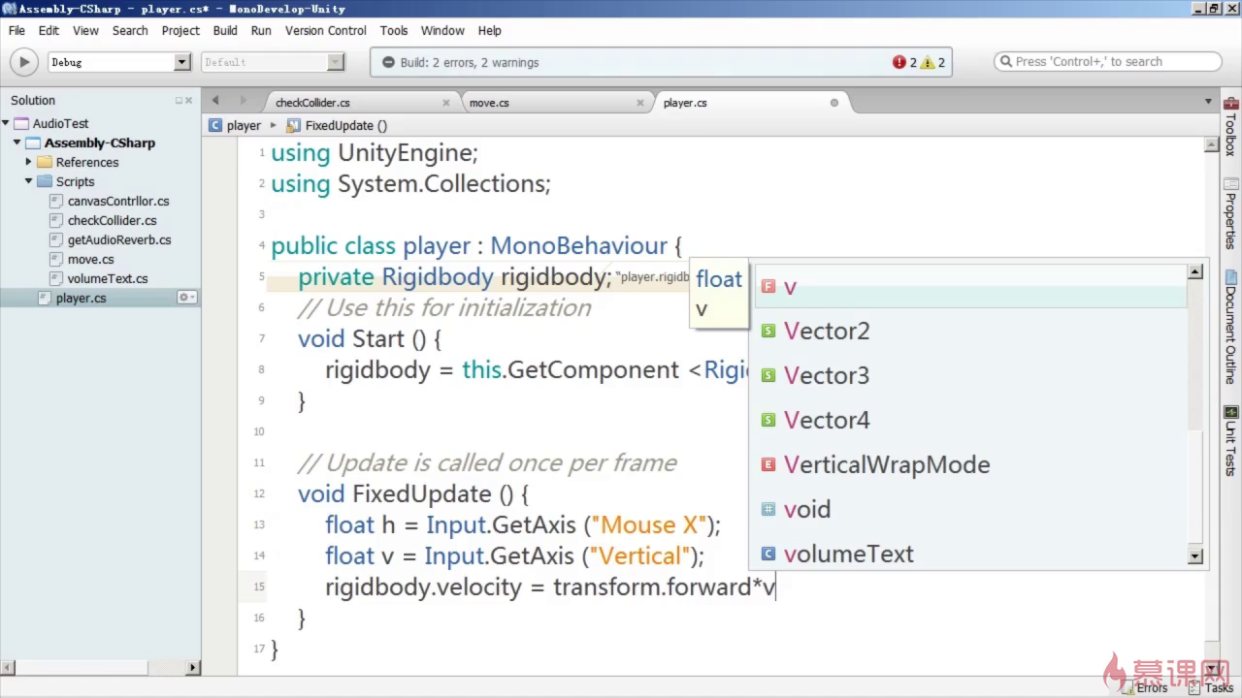
type("*")
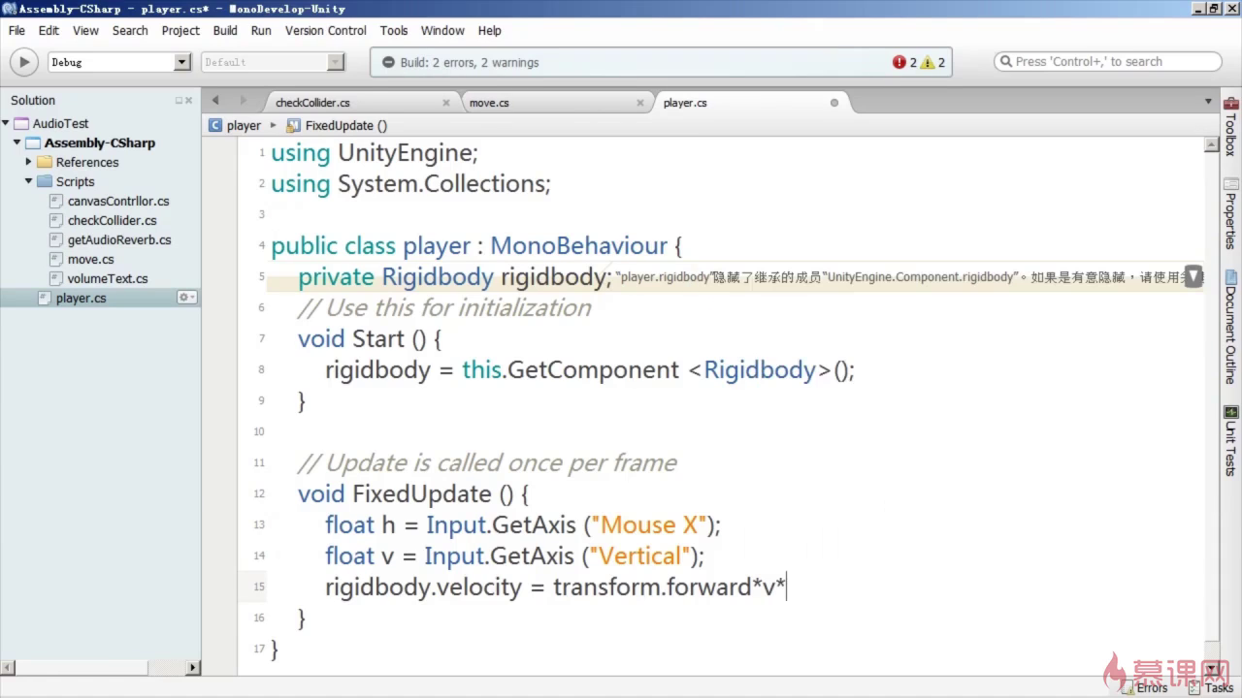
Step: Declare 'public float speed = 5f;' above the Rigidbody field in player.cs
left_click(272, 214)
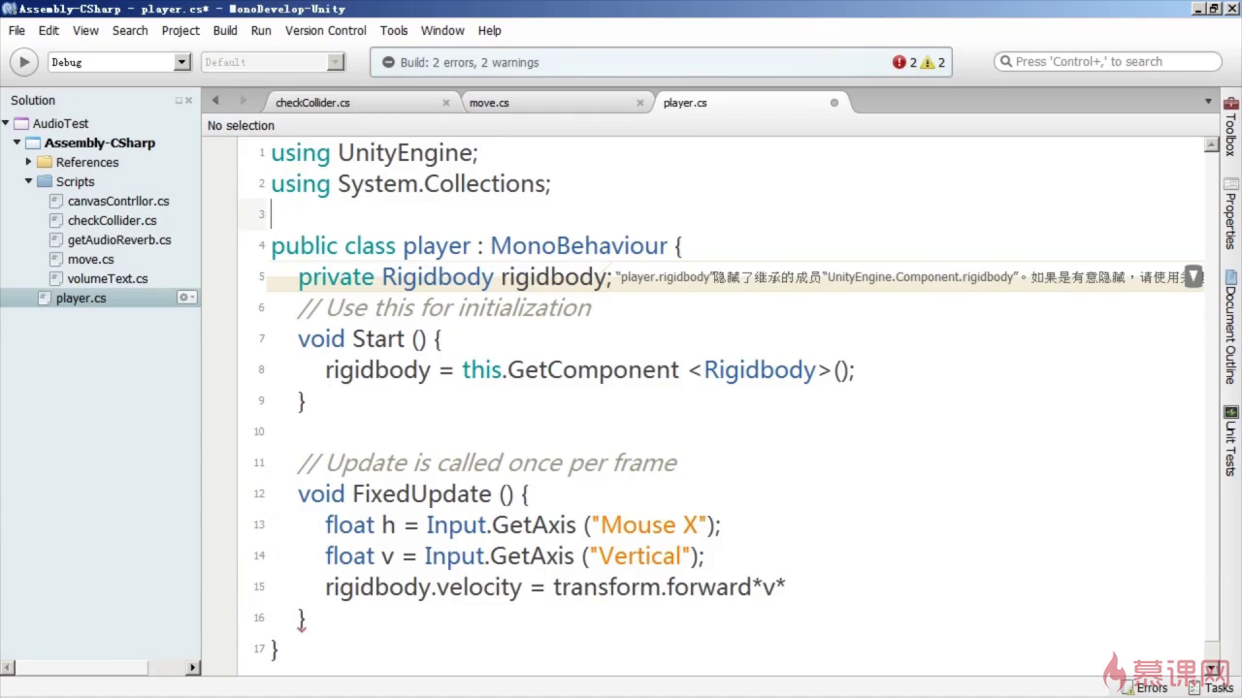
left_click(683, 245)
key("Return")
type("publi")
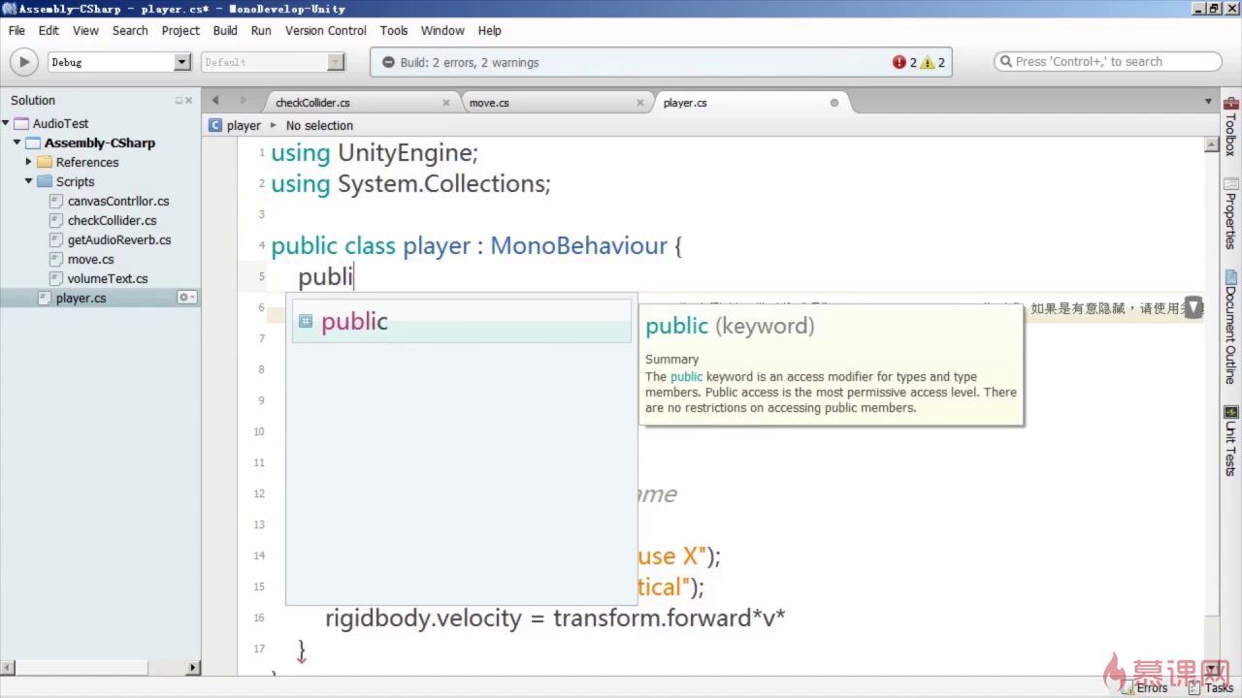
type("c speed")
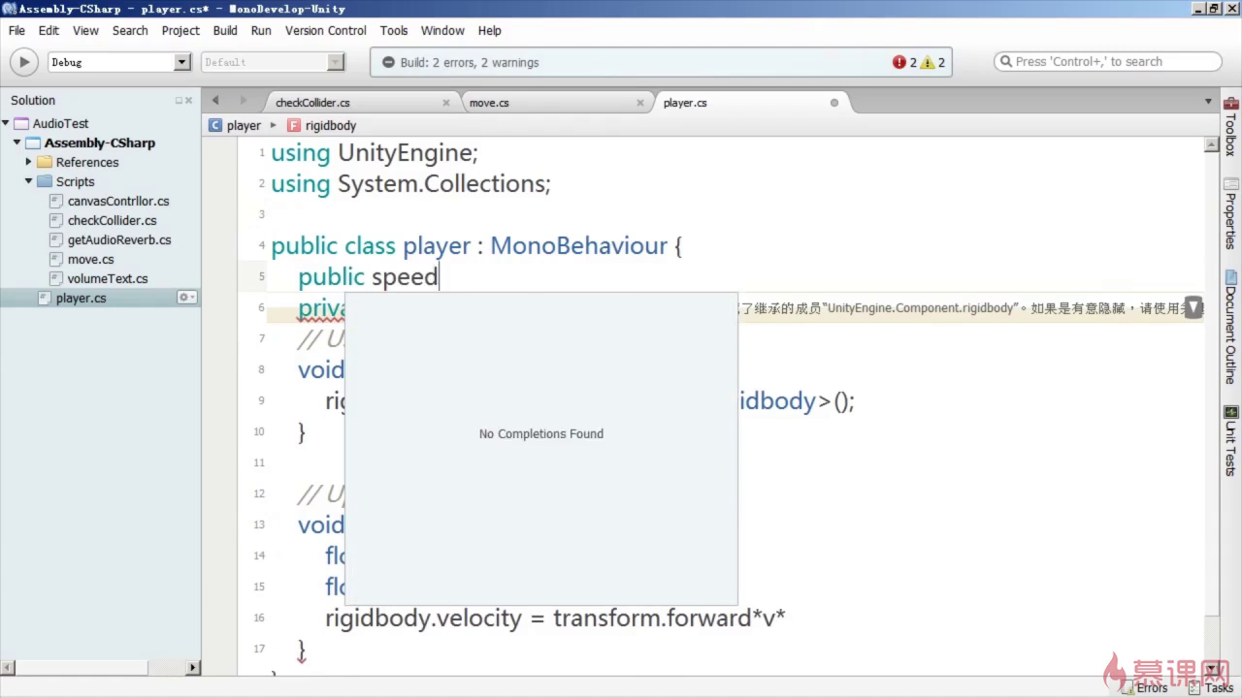
key("BackSpace")
key("BackSpace")
key("BackSpace")
key("BackSpace")
type("f")
key("BackSpace")
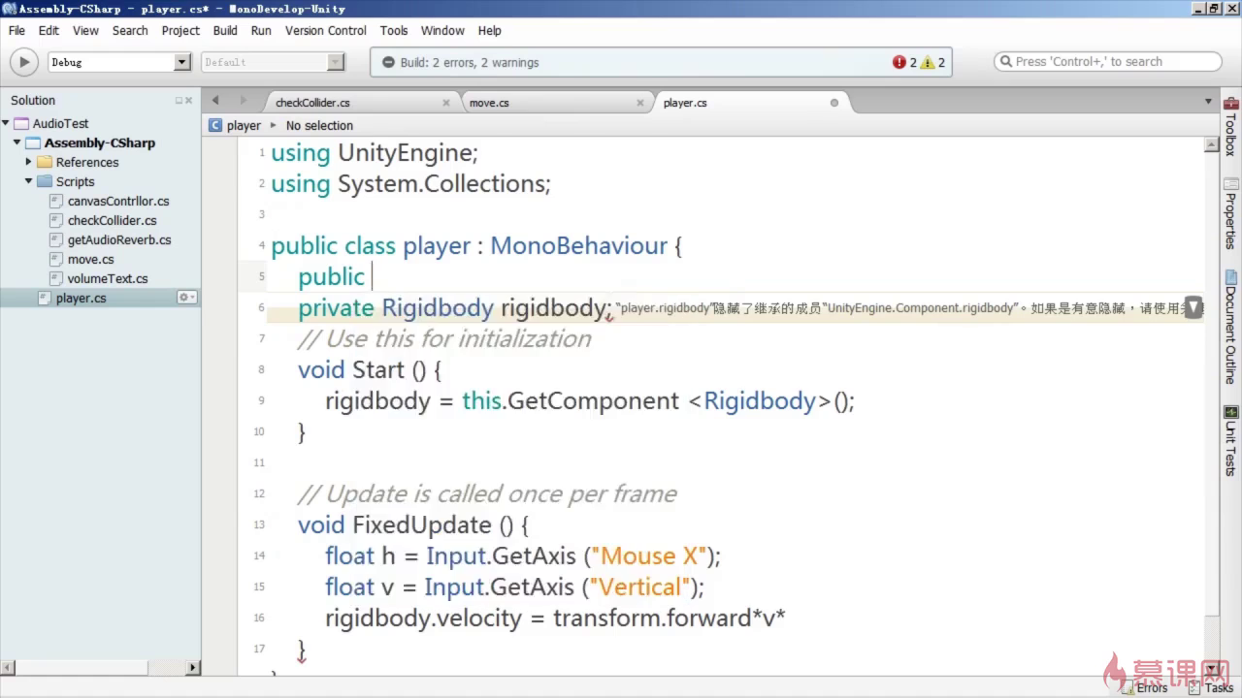
type("floc")
key("BackSpace")
type("at ")
type("speed = 5f;")
Step: Add 'public float rotationSpeed=3f;' on the line below the speed field
key("Return")
type("public ")
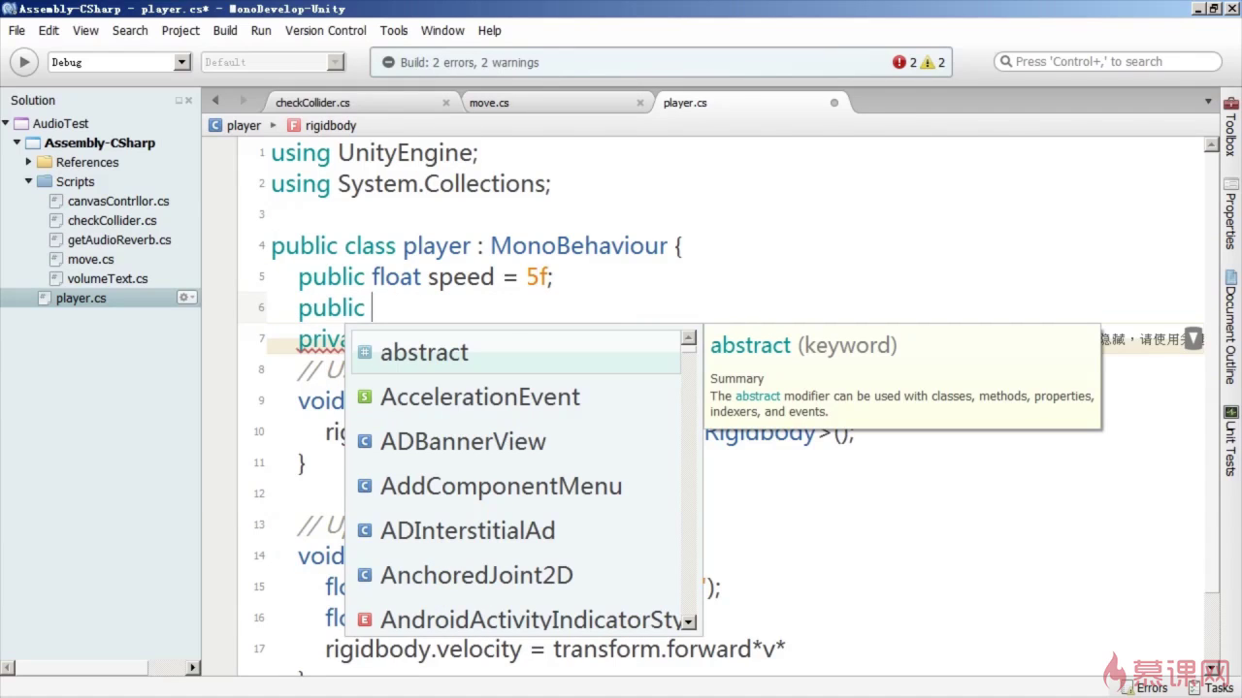
type("float rotationSpeee")
key("BackSpace")
type("d")
key("BackSpace")
type("=3f")
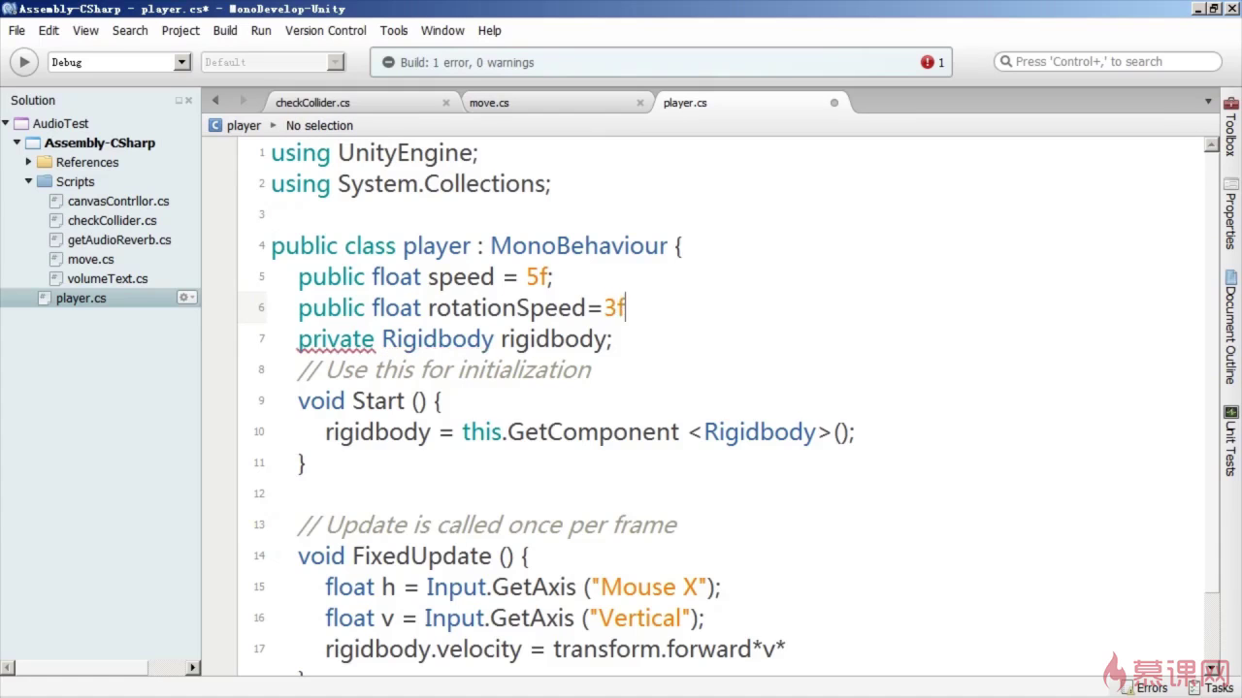
type(";")
scroll(679, 408, "down", 1)
left_click(786, 567)
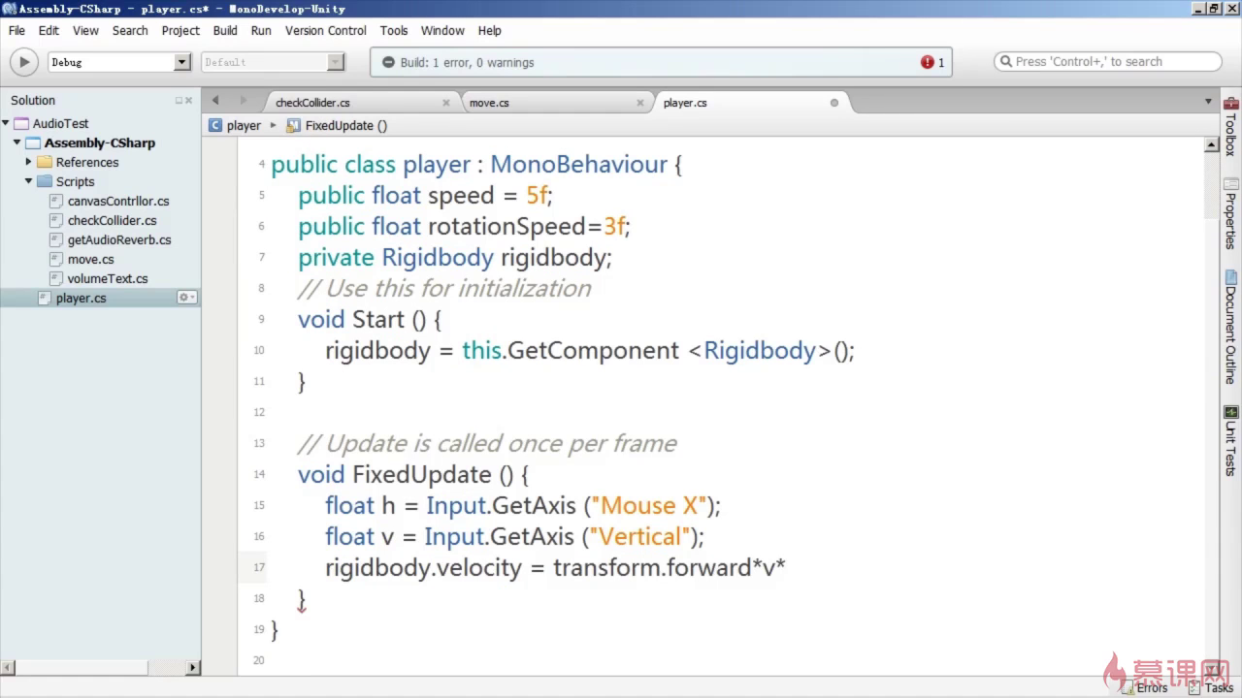
Step: Finish the velocity line by multiplying it by speed
type("swp")
key("BackSpace")
key("BackSpace")
type("p")
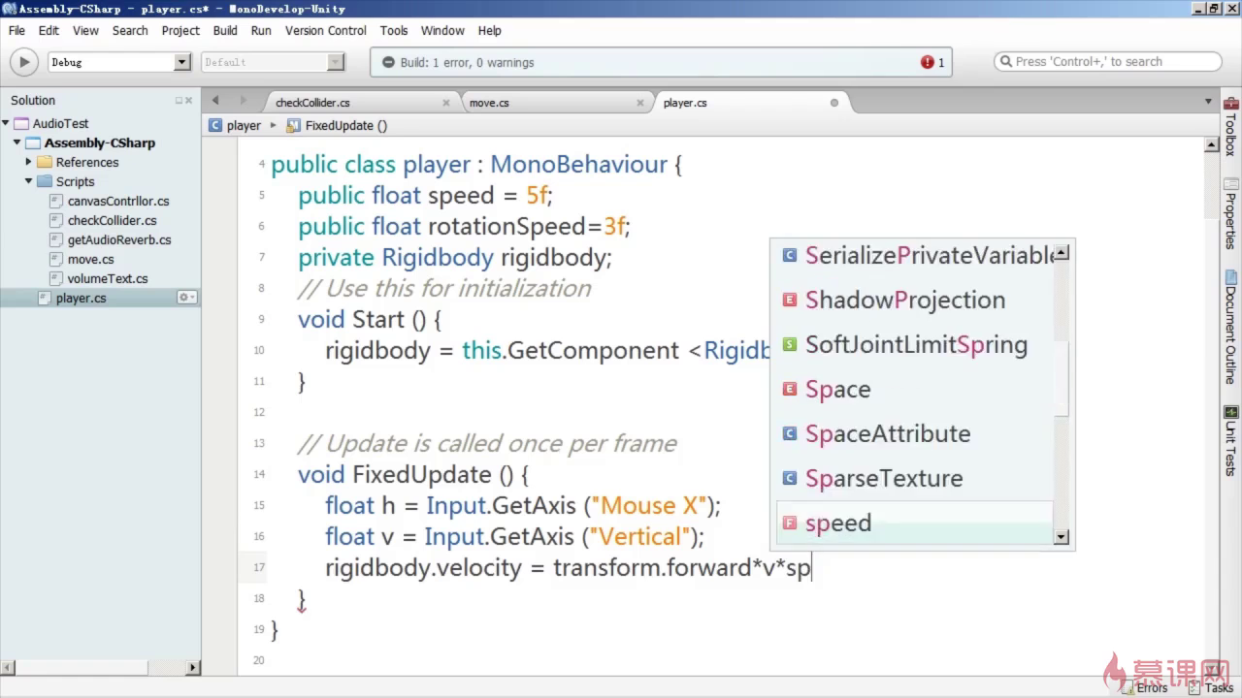
type("eed;")
key("Return")
Step: Write 'rigidbody.angularVelocity = transform.up*h*rotationSpeed;' using autocomplete and save player.cs
type("rigi")
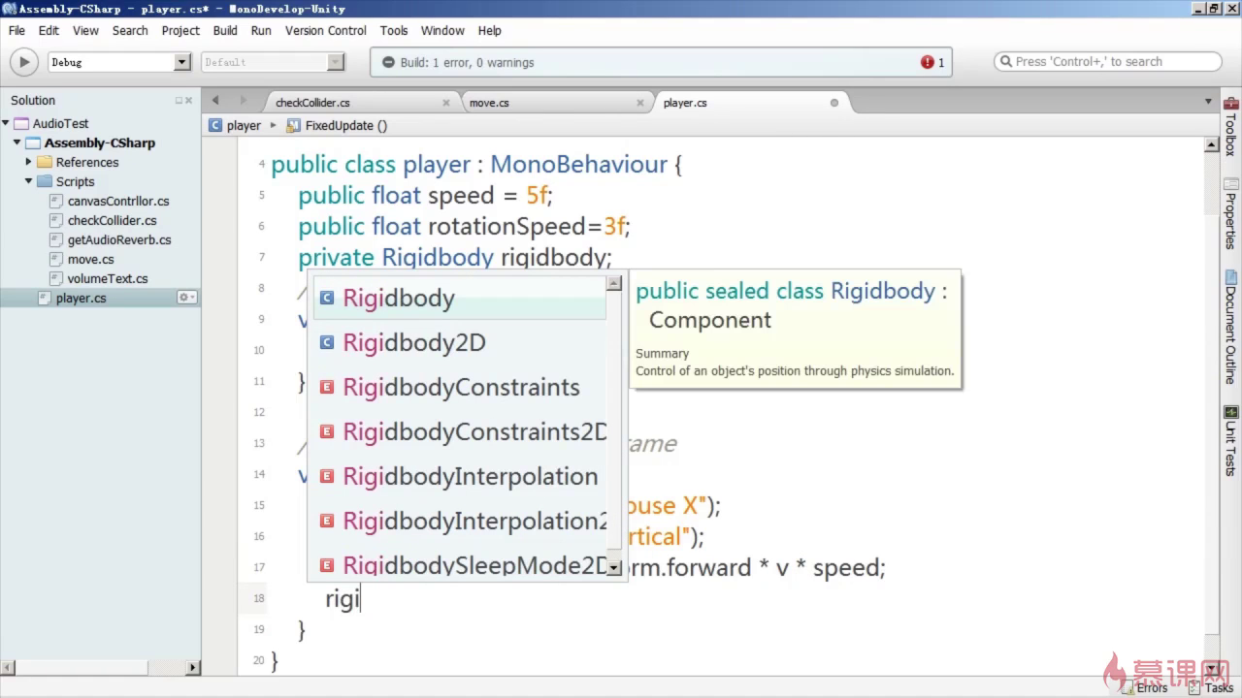
type("dbody")
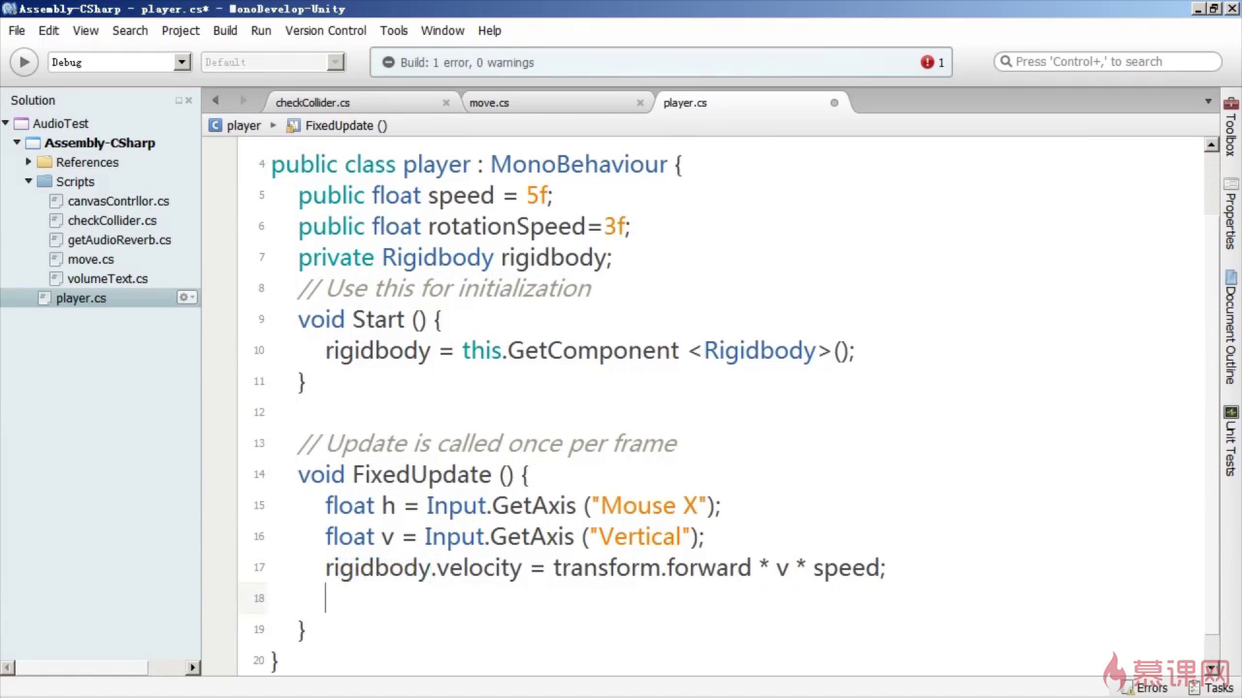
type(".a")
key("Down")
key("Down")
key("Up")
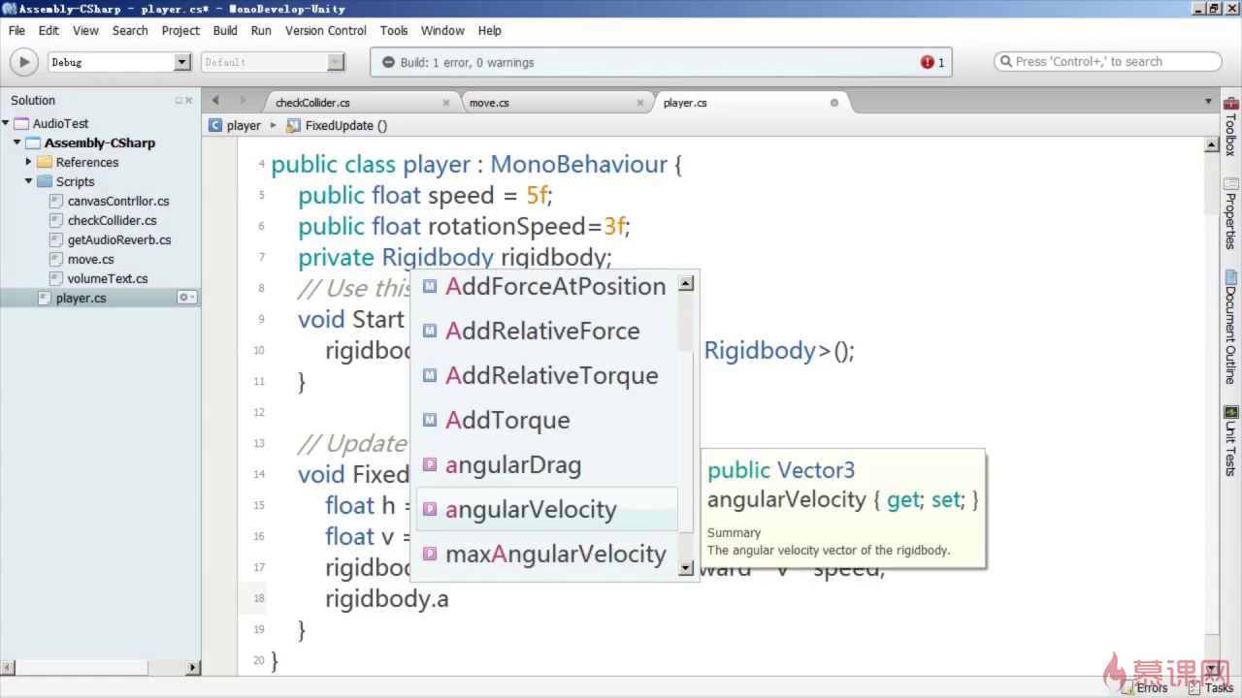
key("Return")
type("= trans")
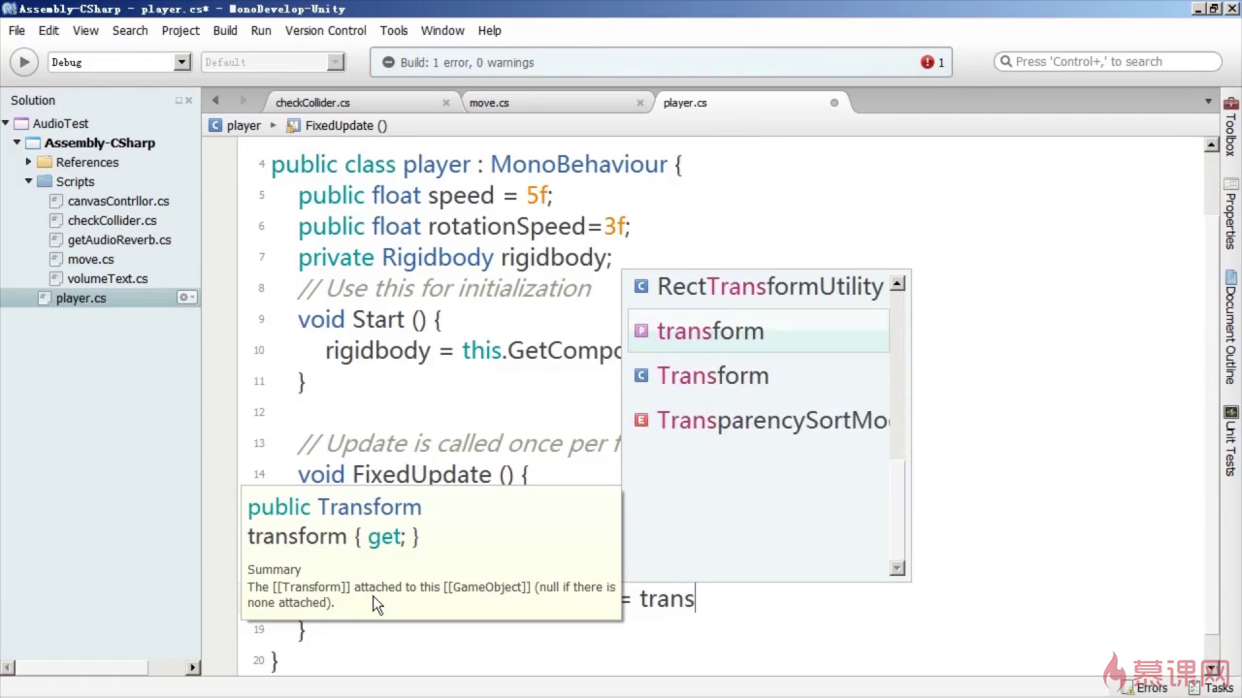
key("Return")
type(".")
key("ctrl+s")
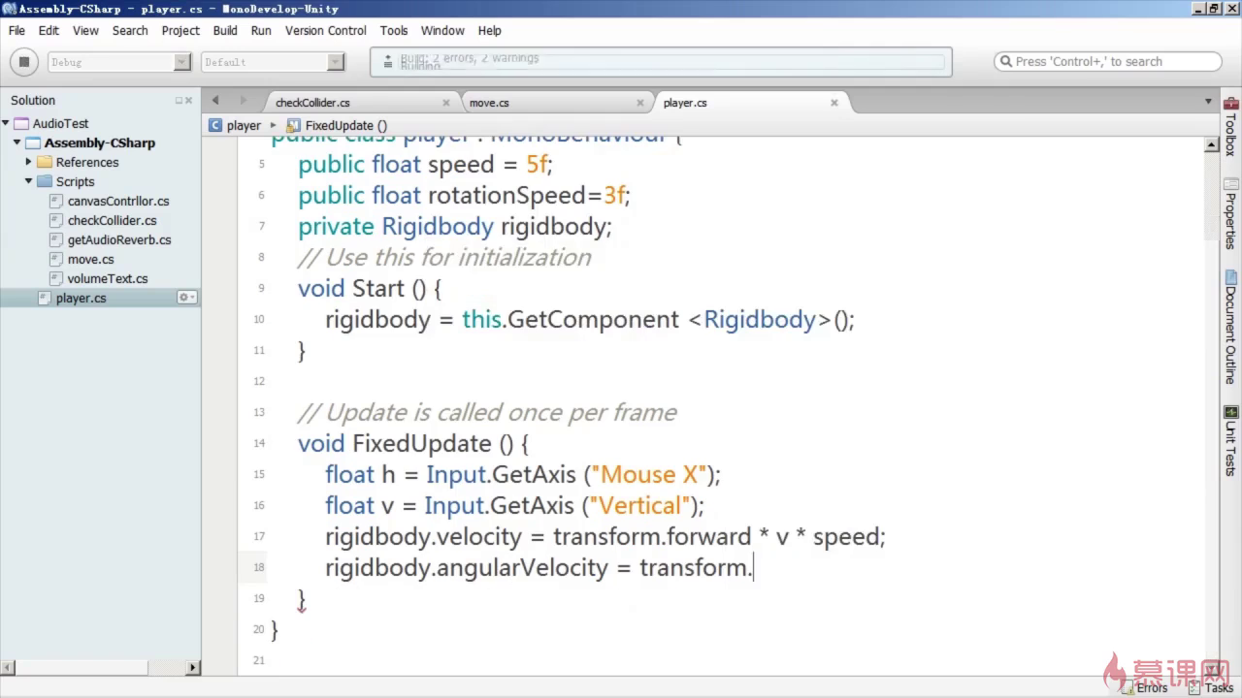
type("up*")
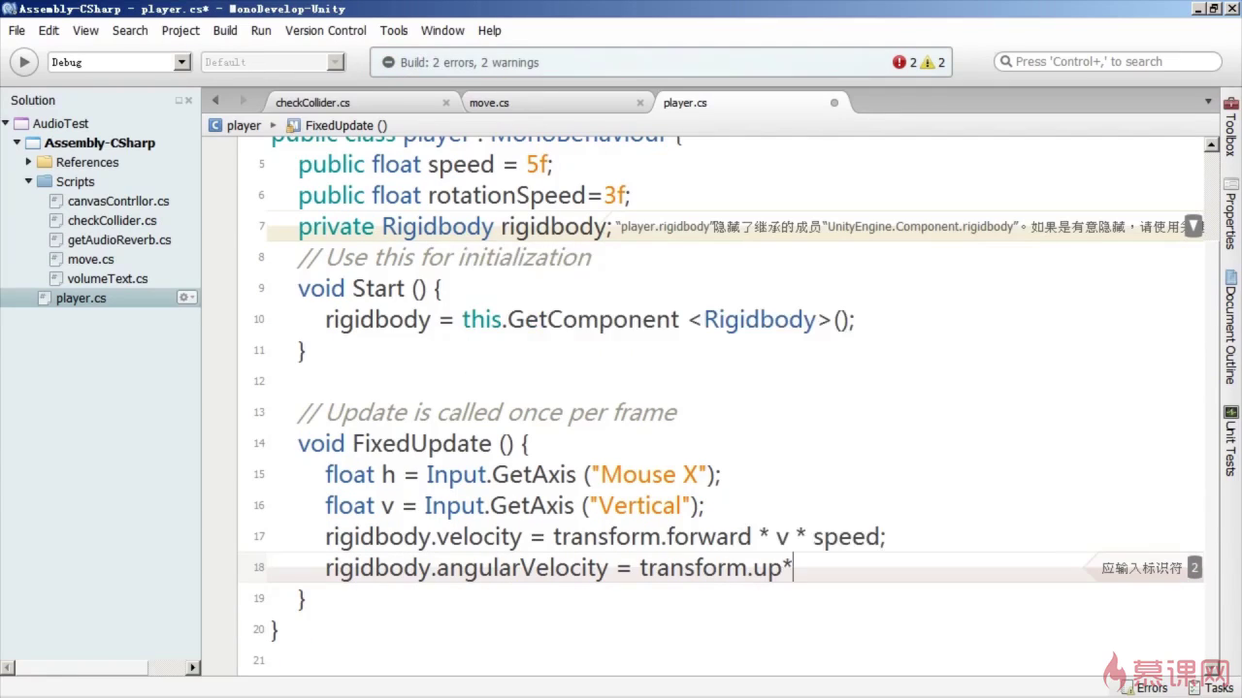
type("h")
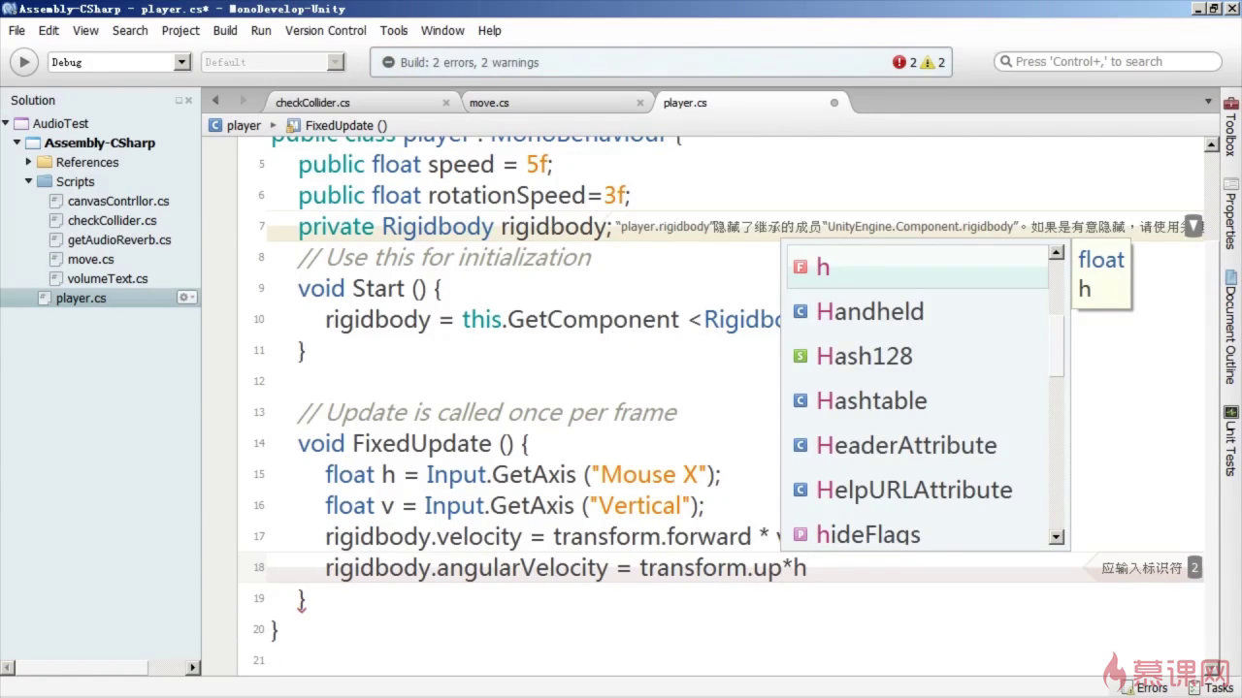
type("*")
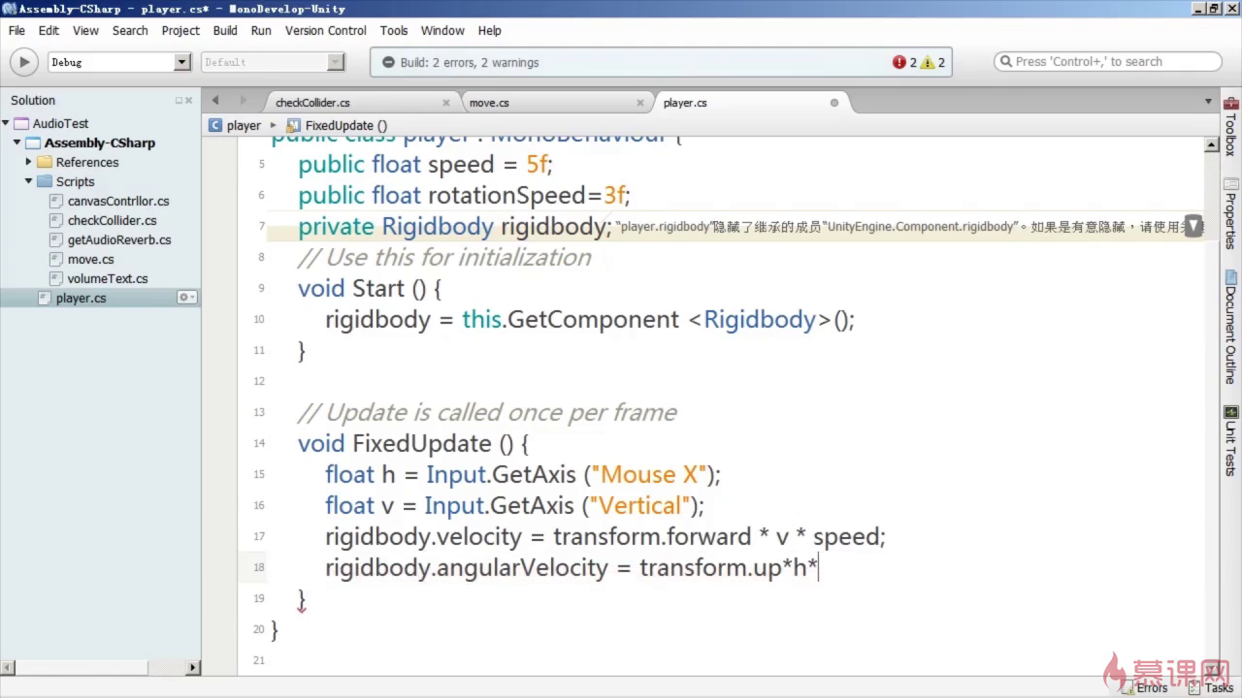
type("ro")
key("Return")
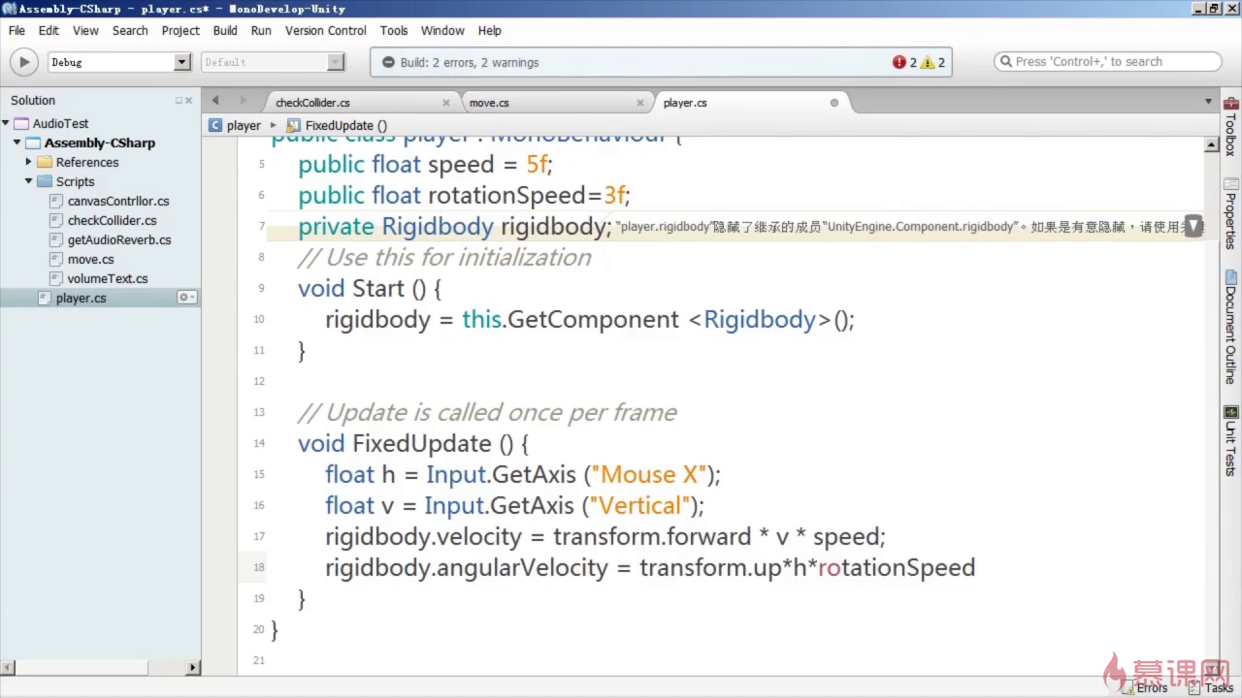
type(";")
key("ctrl+s")
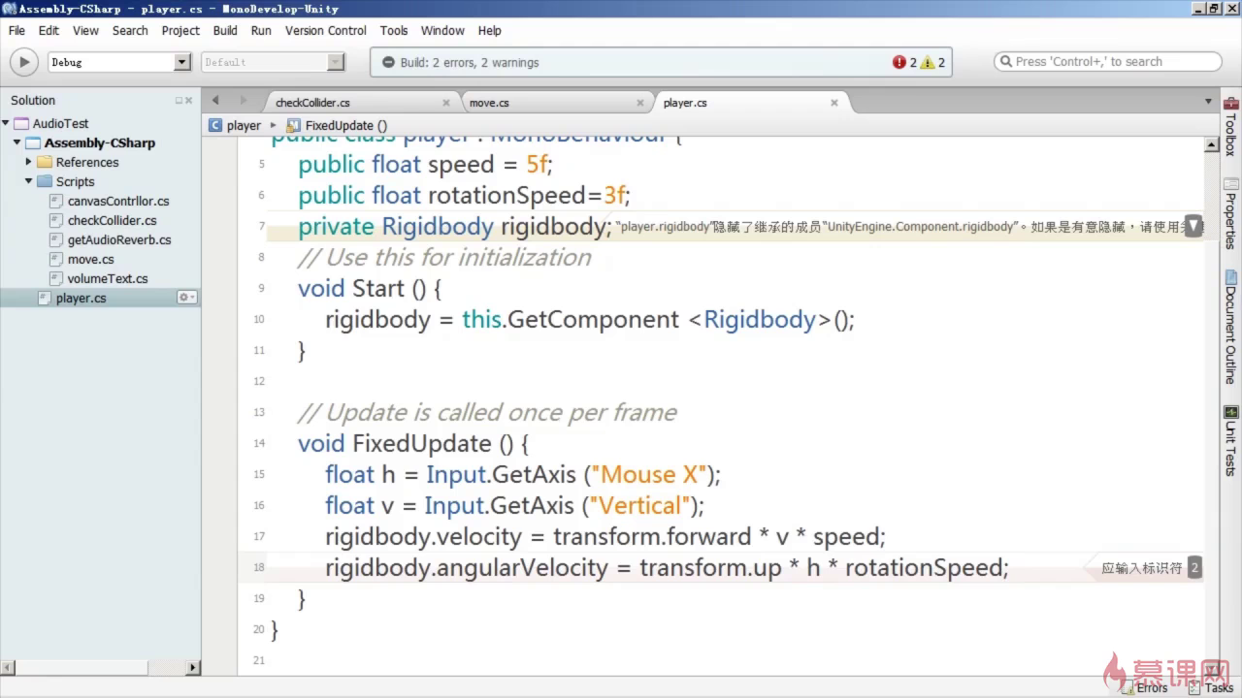
Step: Play-test in Unity, turning the player left and right, walking to the gate and back, then stop
left_click(1194, 8)
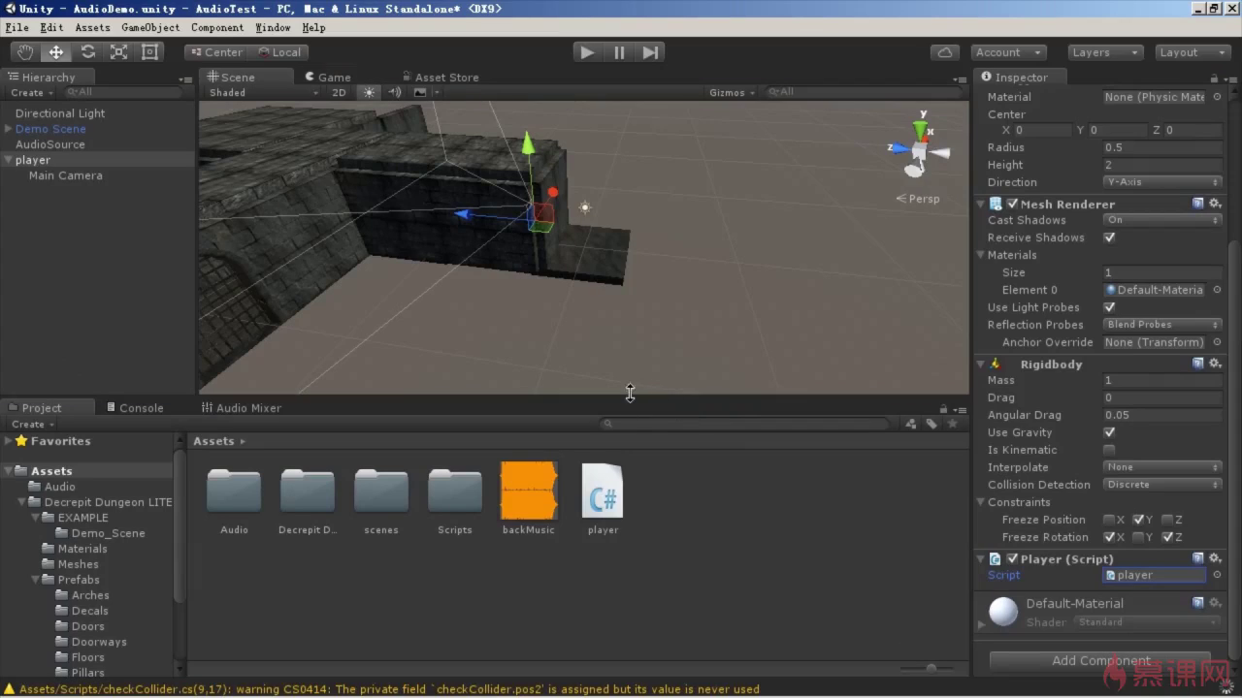
left_click(585, 54)
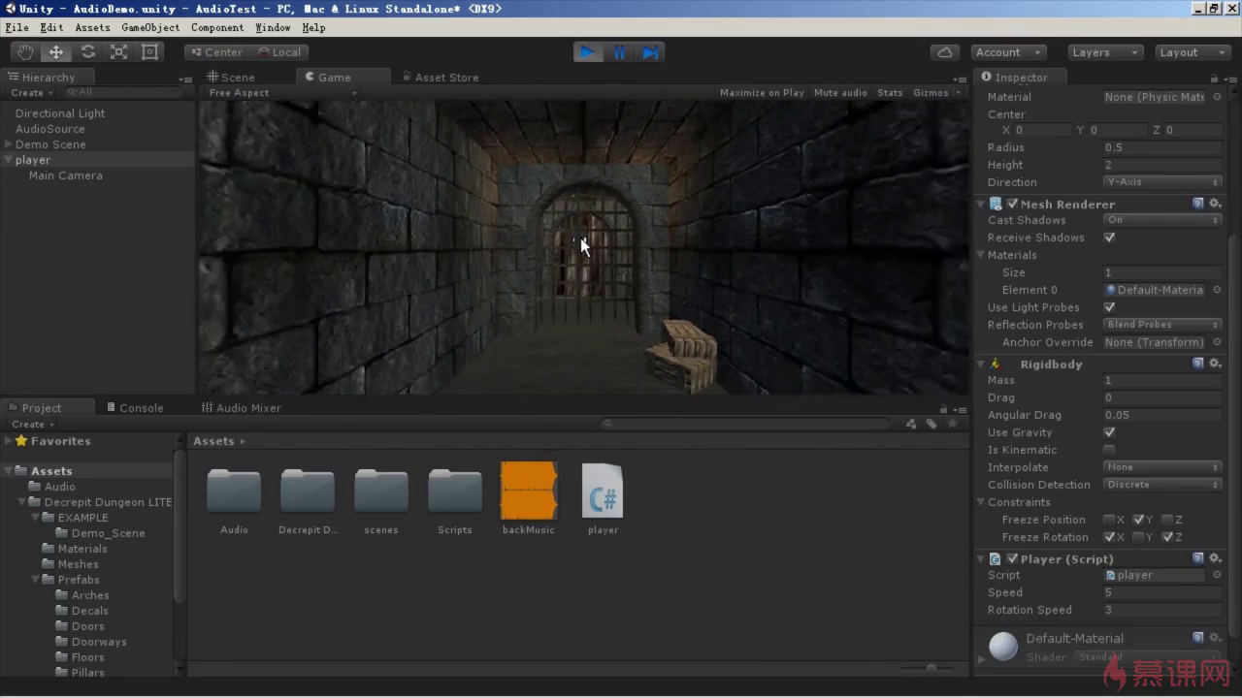
key("Right")
key("Left")
key("Left")
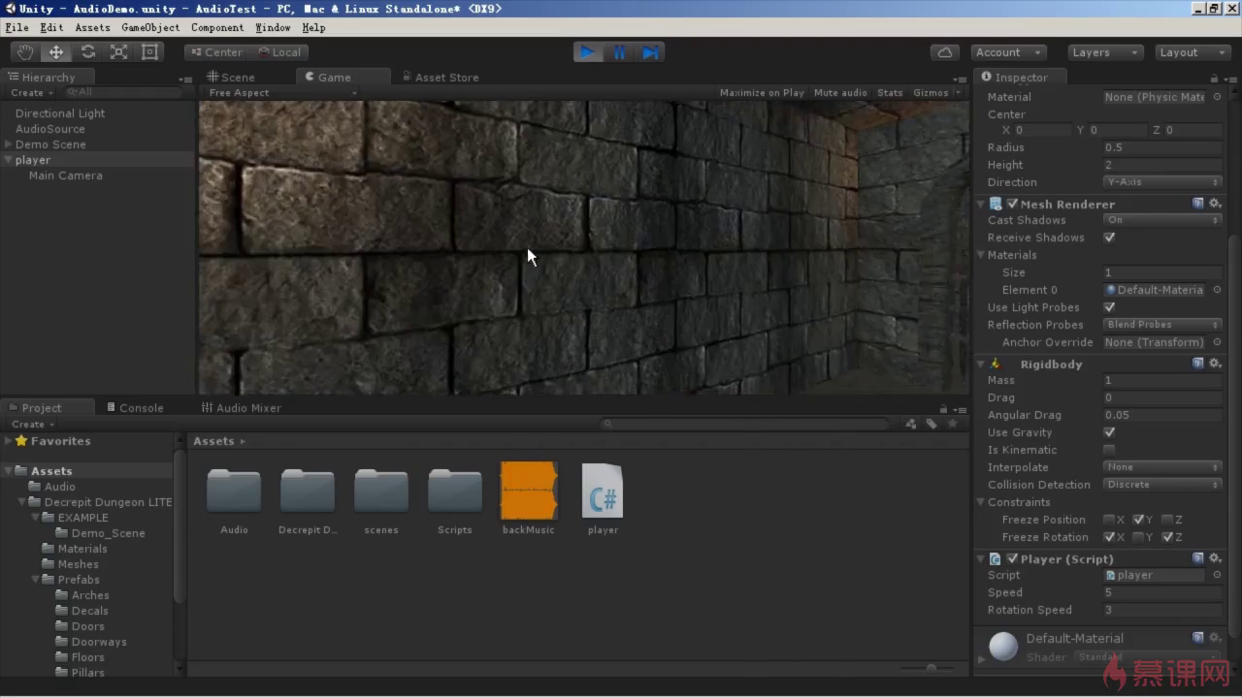
key("Right")
key("Left")
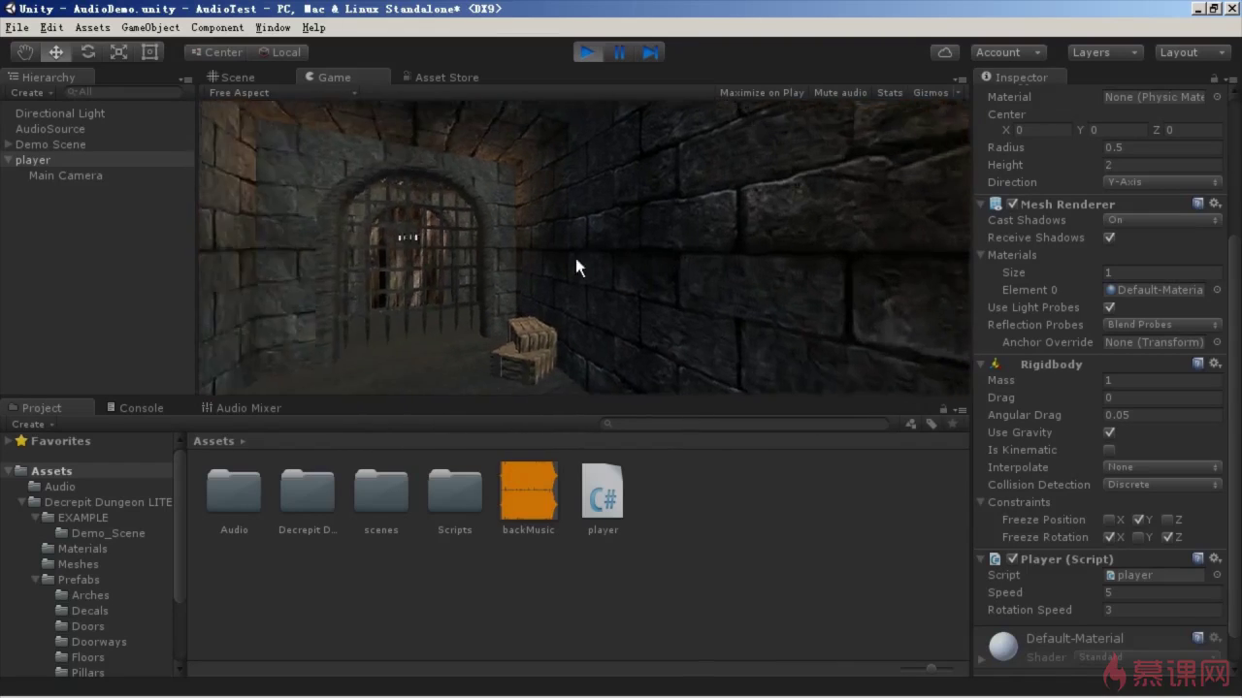
key("Up")
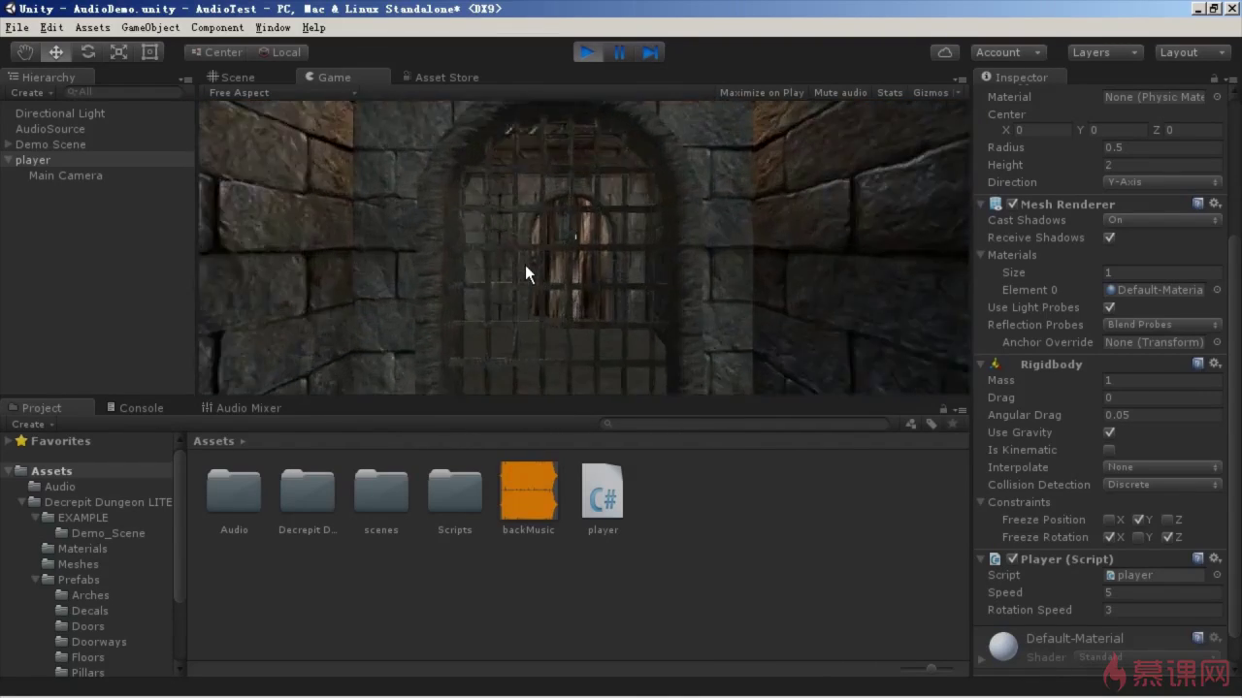
key("Down")
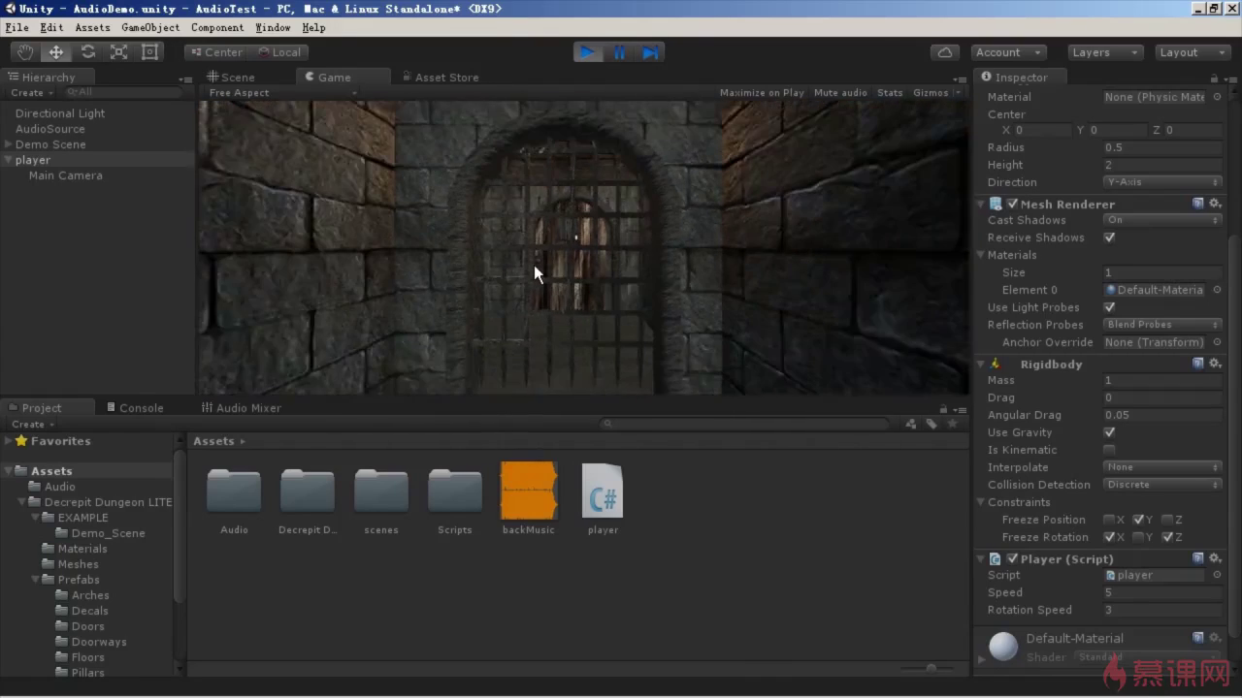
key("Right")
key("ctrl+p")
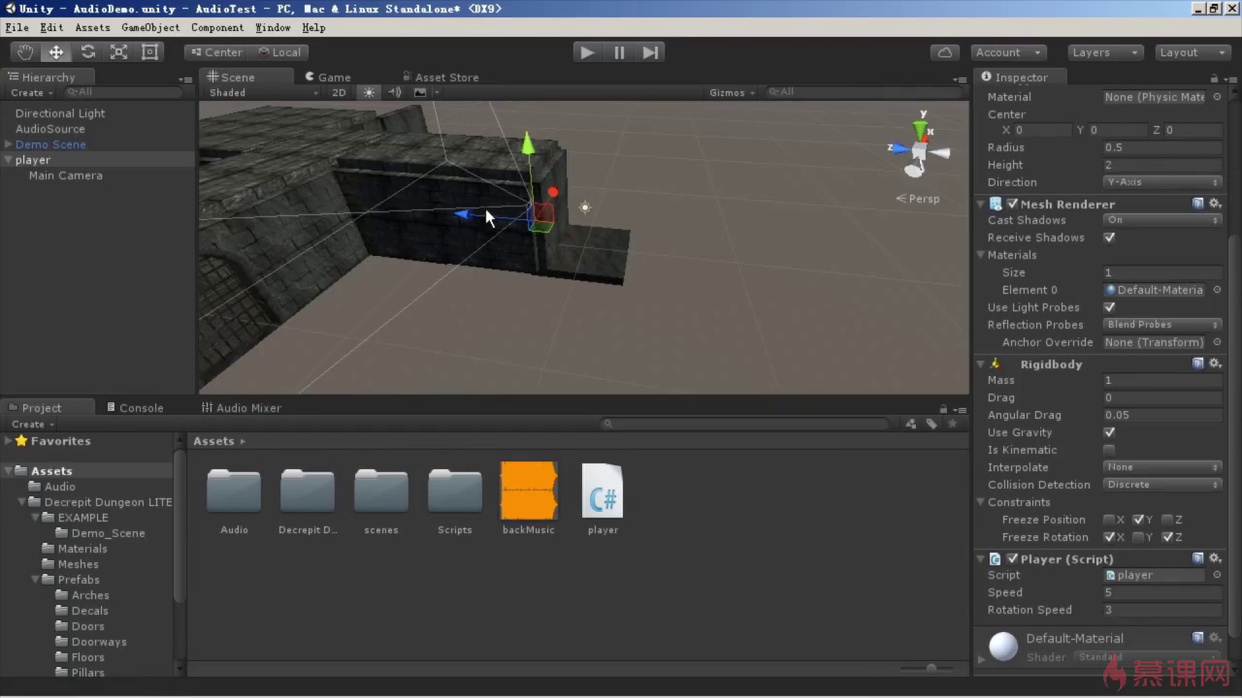
Step: Align the Scene view to the Main Camera's viewpoint
left_click(58, 178)
left_click(150, 27)
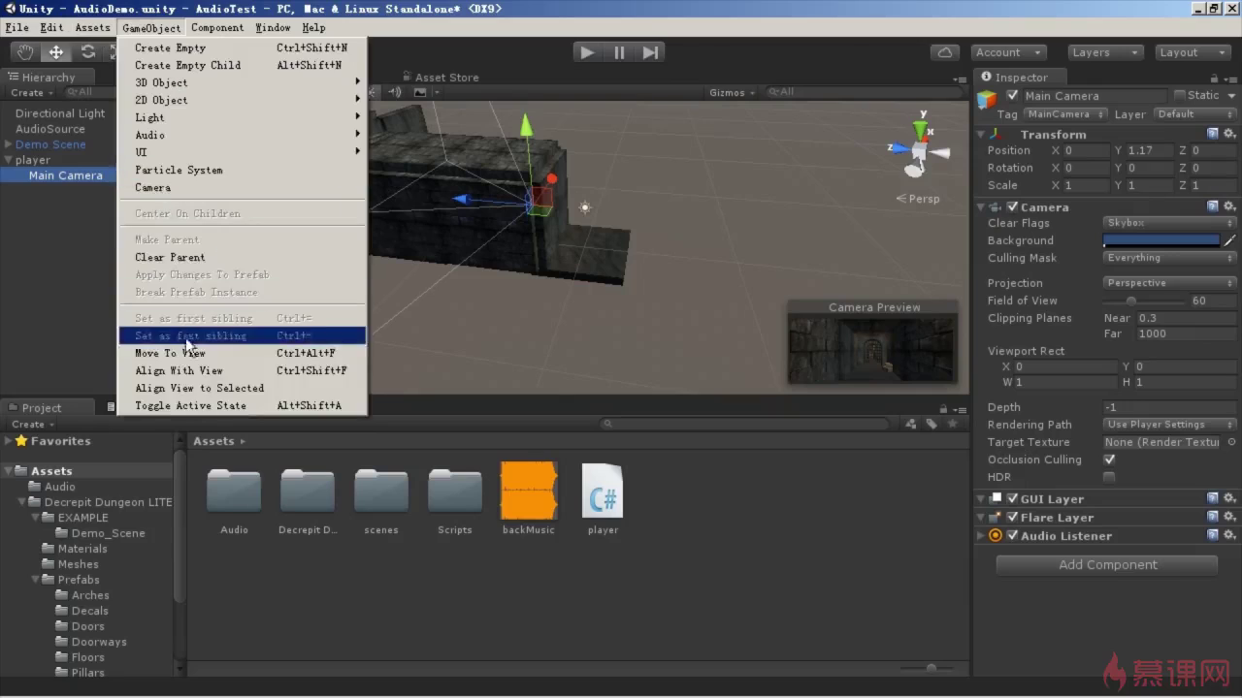
left_click(213, 383)
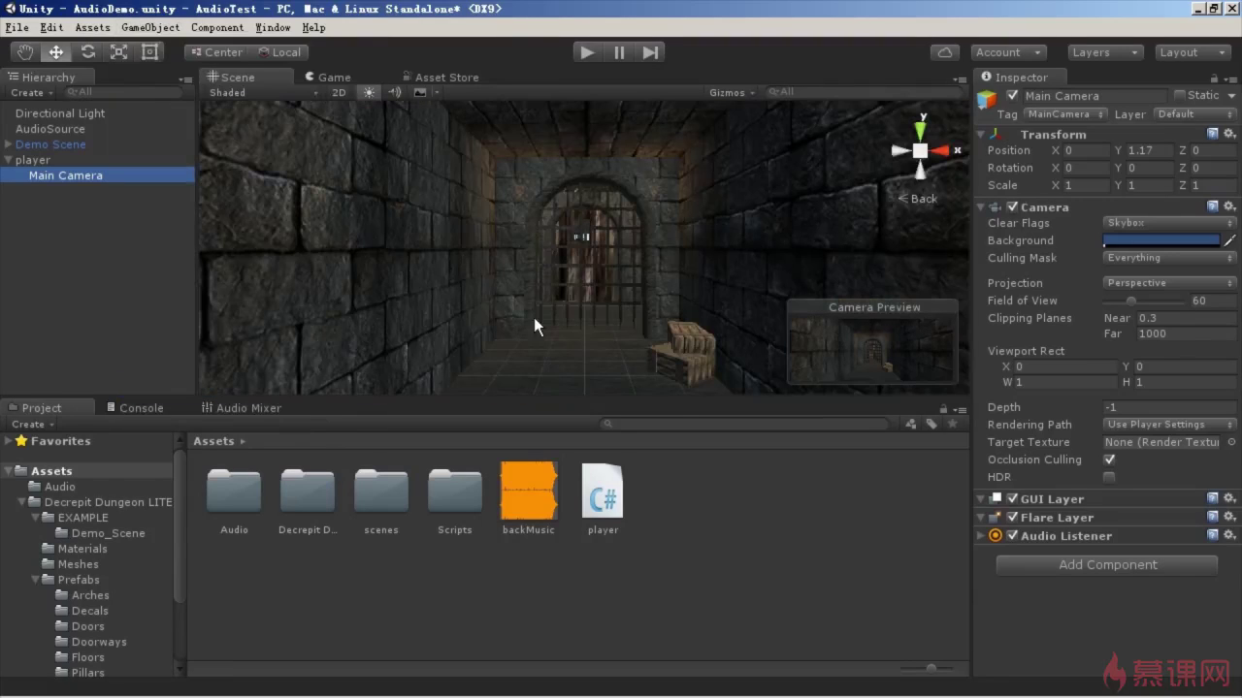
Step: Select Arch_Gate and add a Box Collider component to it
left_click(582, 263)
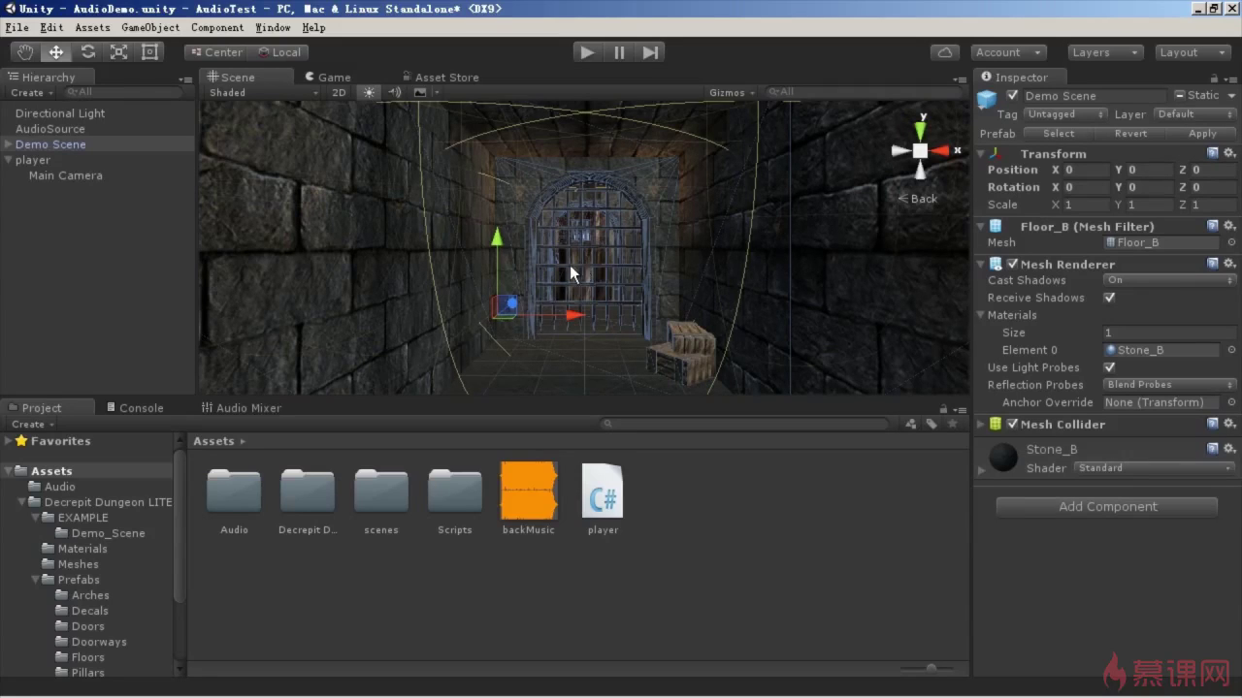
left_click(569, 264)
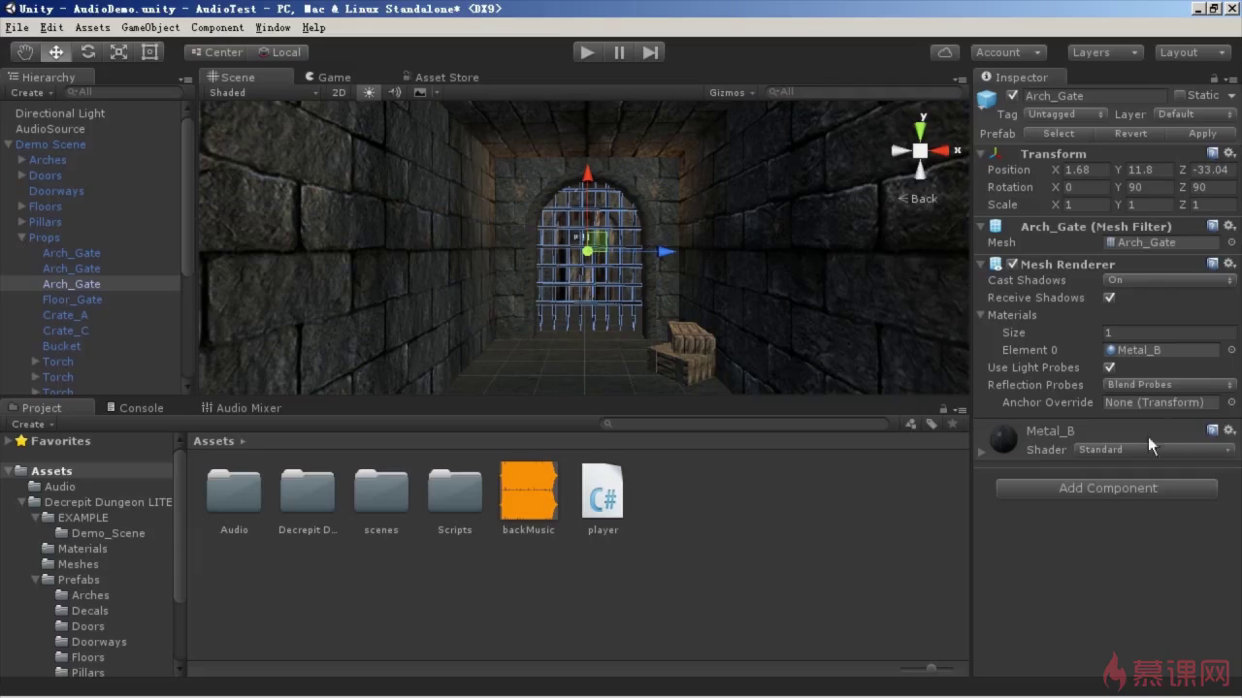
left_click(1086, 488)
type("bo")
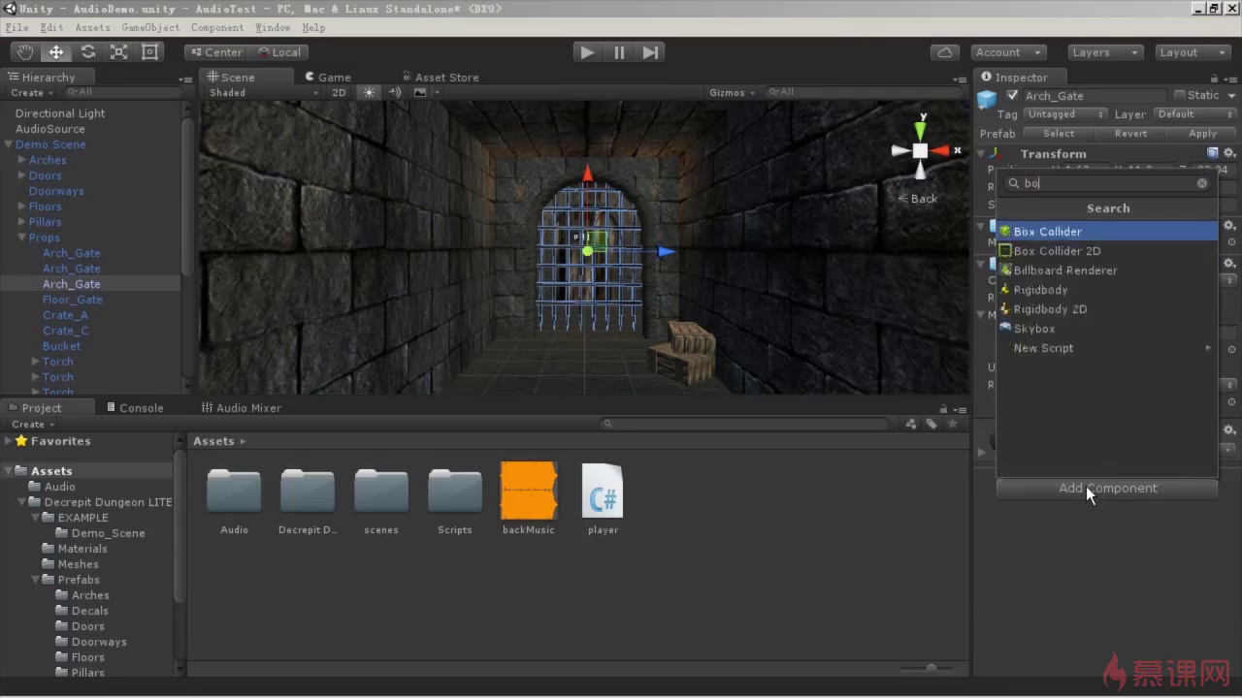
key("Return")
left_click(1232, 427)
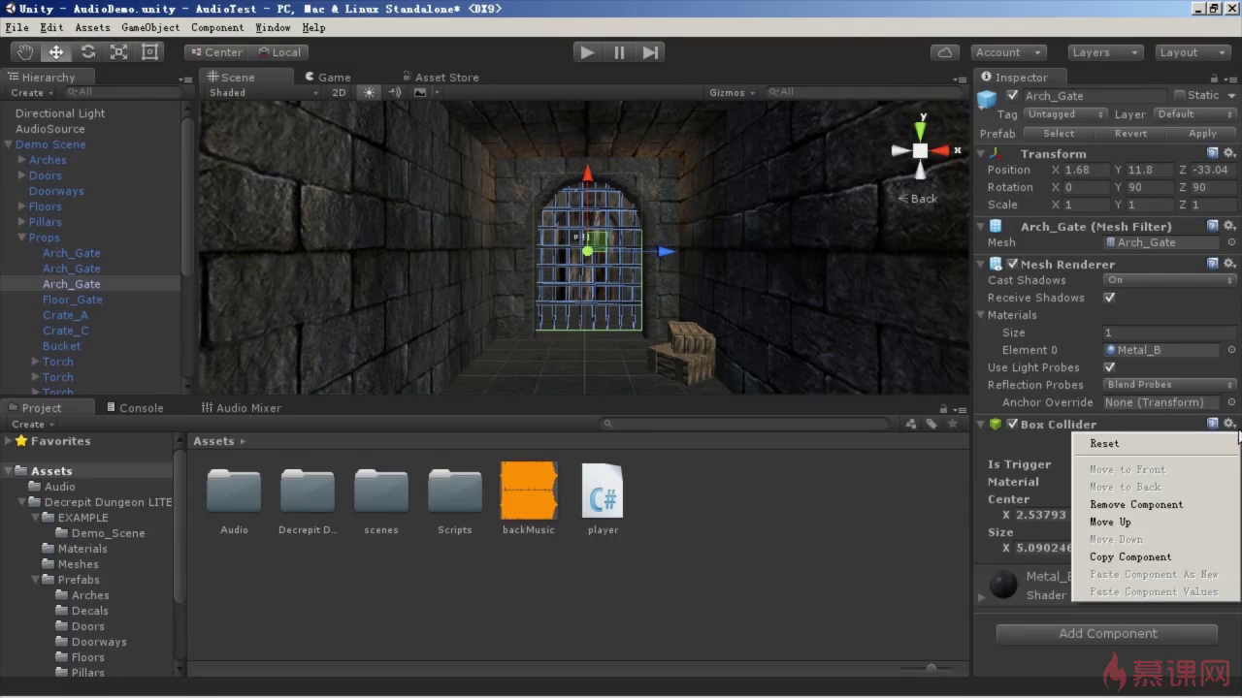
left_click(1224, 444)
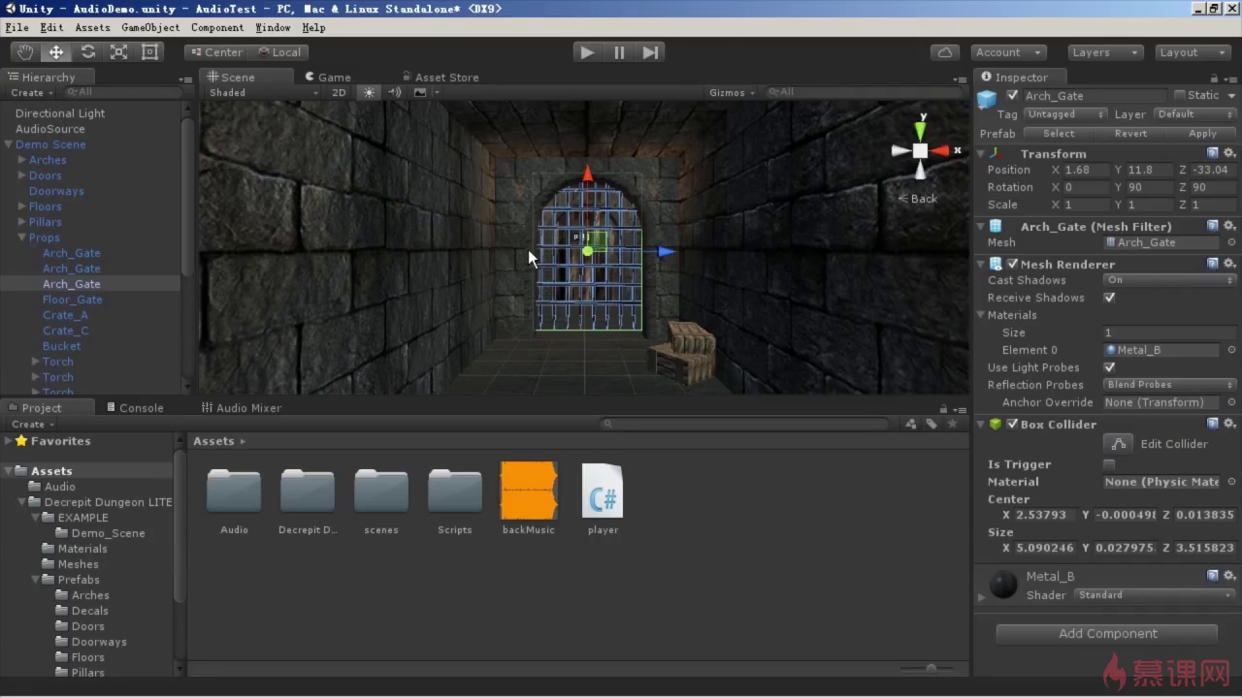
Step: Switch the Scene view to Wireframe and widen the gate collider to 8.19 along X
left_click(229, 90)
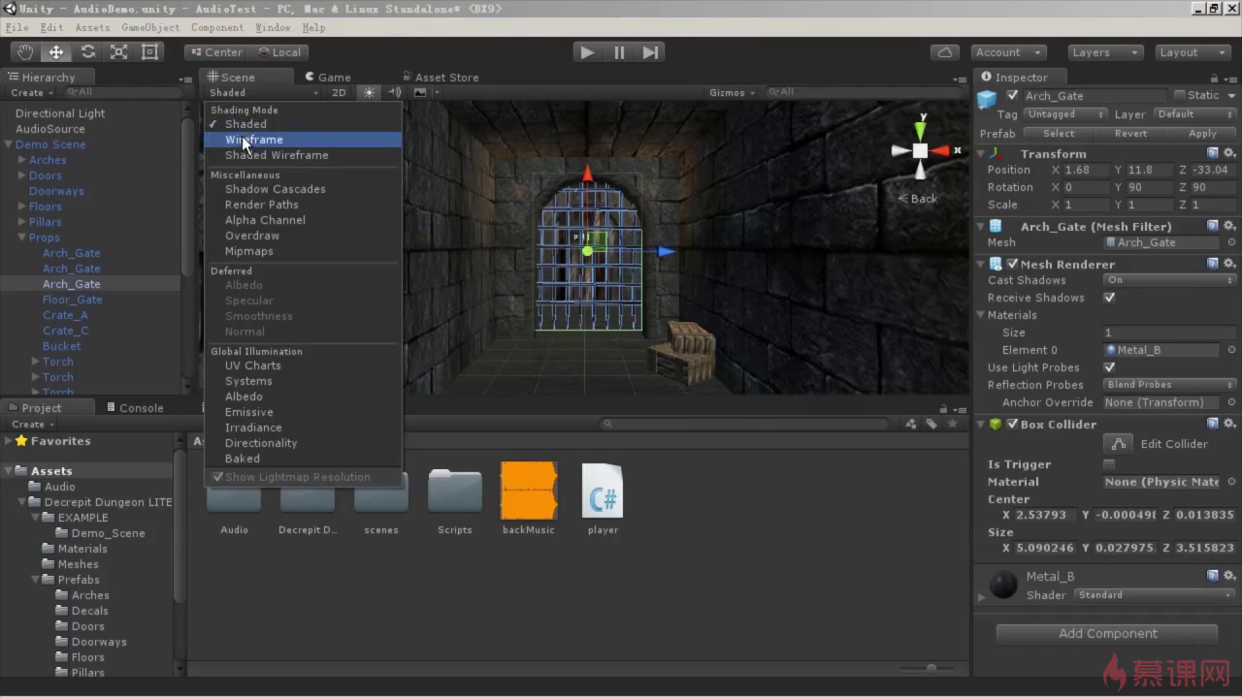
left_click(243, 140)
left_click_drag(611, 257, 754, 239, "alt")
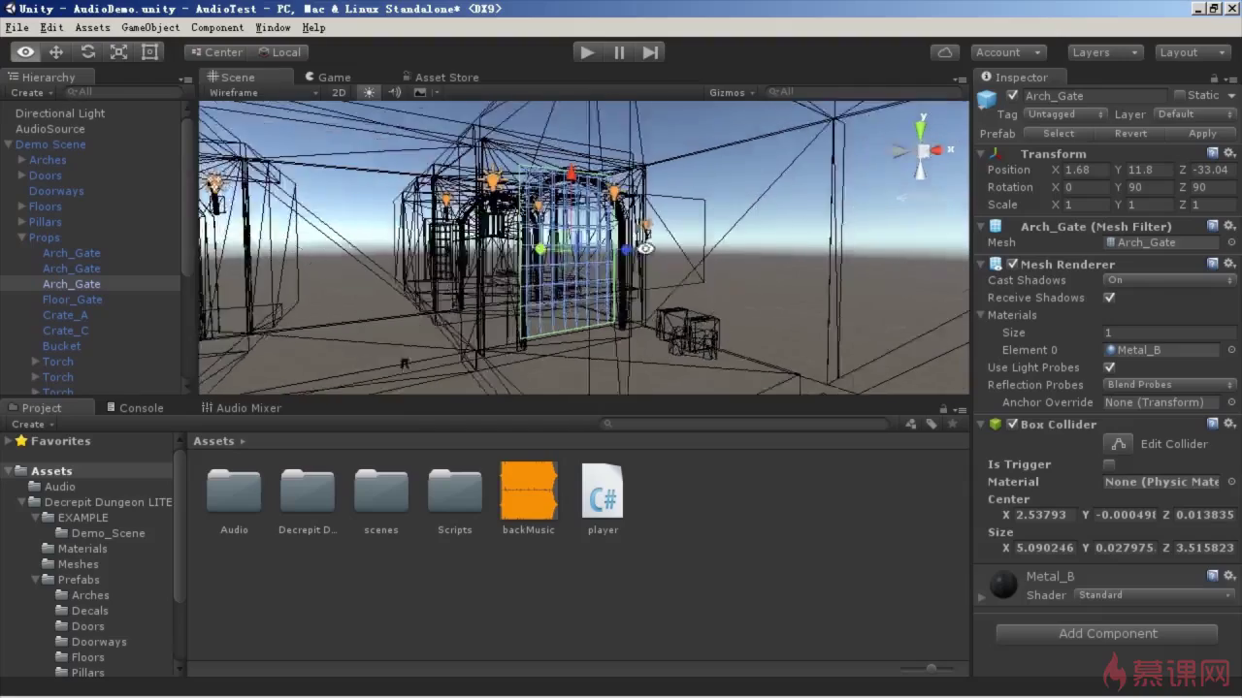
mouse_move(755, 239)
left_mouse_down("alt")
mouse_move(1104, 517)
mouse_move(1109, 548)
left_mouse_up("alt")
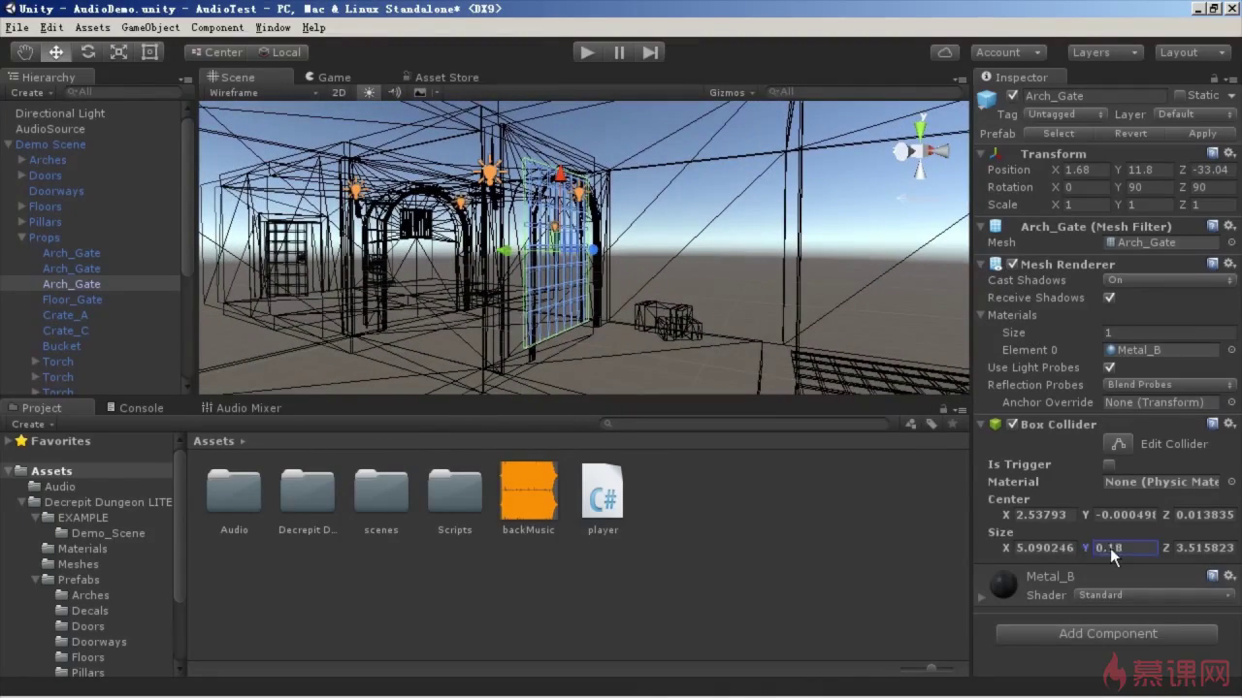
mouse_move(579, 294)
left_mouse_down("alt")
mouse_move(1032, 541)
mouse_move(1106, 540)
left_mouse_up("alt")
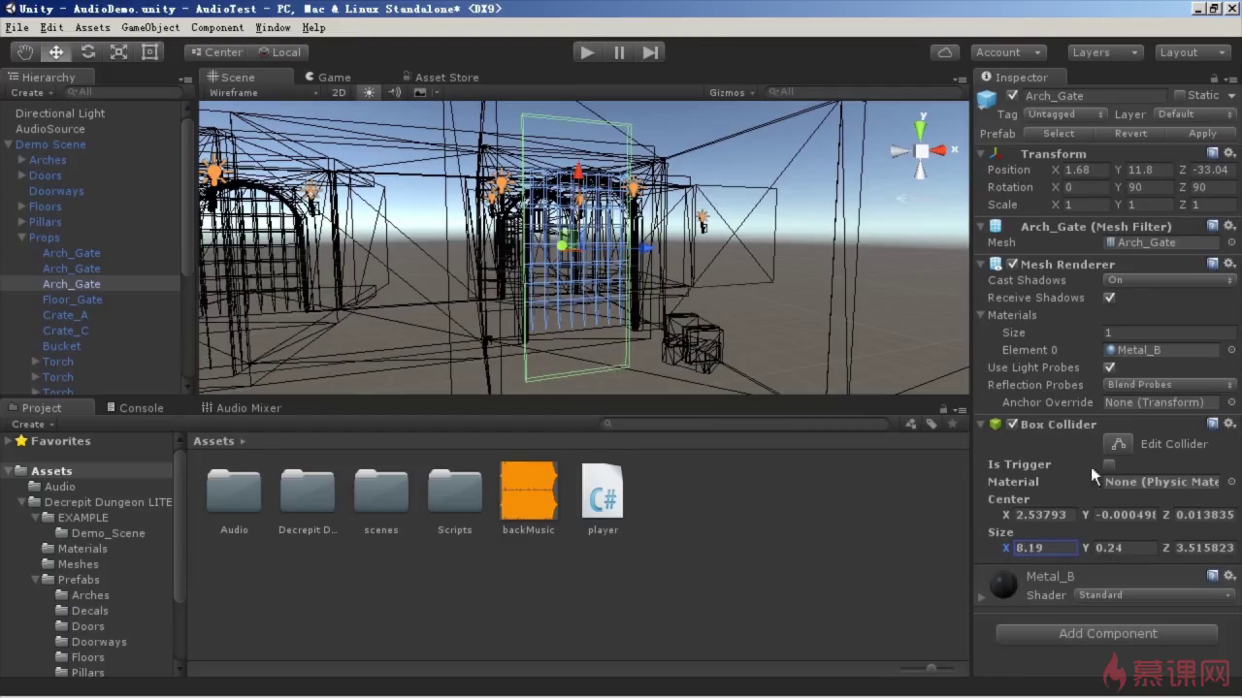
mouse_move(1007, 513)
left_mouse_down()
mouse_move(1027, 514)
mouse_move(993, 505)
left_mouse_up()
left_click_drag(642, 279, 635, 335, "alt")
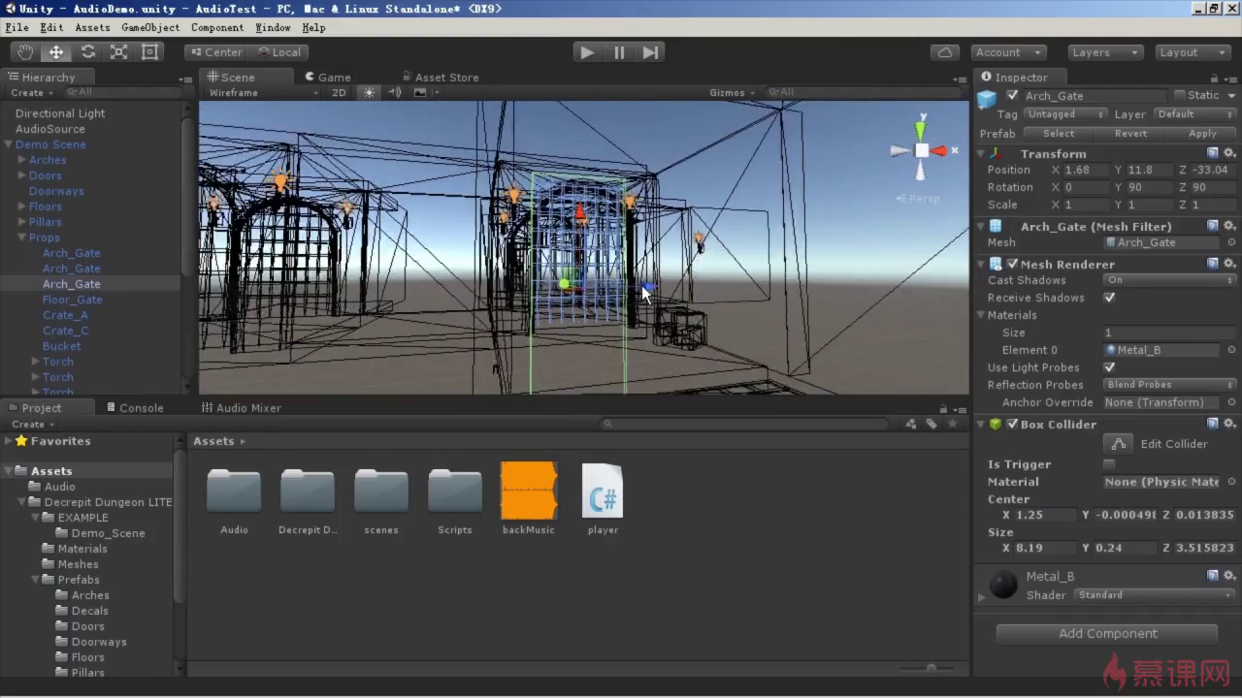
left_click_drag(748, 336, 820, 337, "alt")
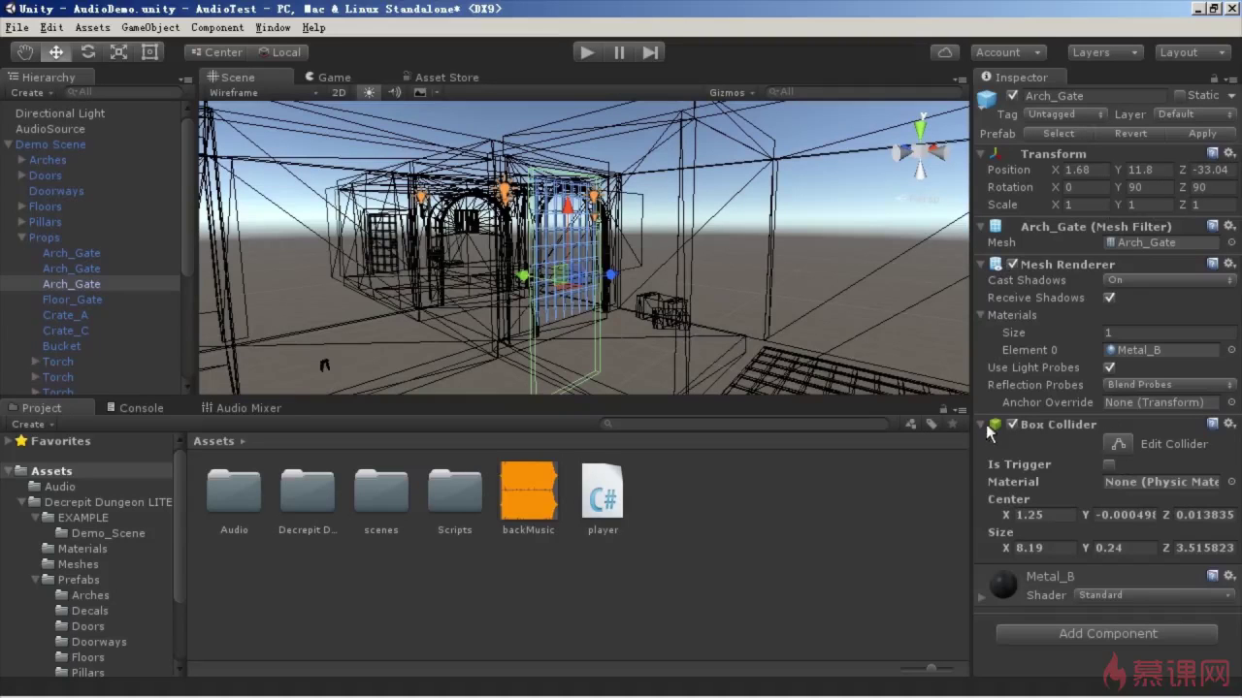
Step: Set the Box Collider's Size Y to 3.07
left_click(1130, 548)
type("3.07")
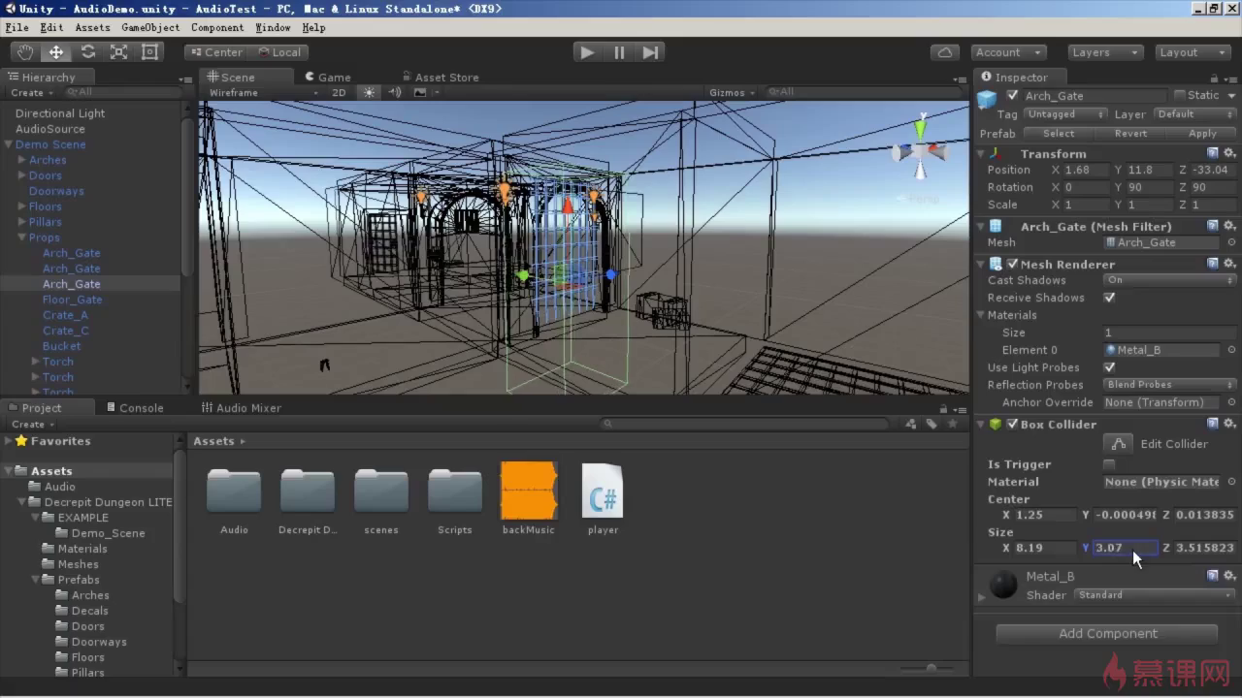
left_click_drag(679, 320, 787, 370, "alt")
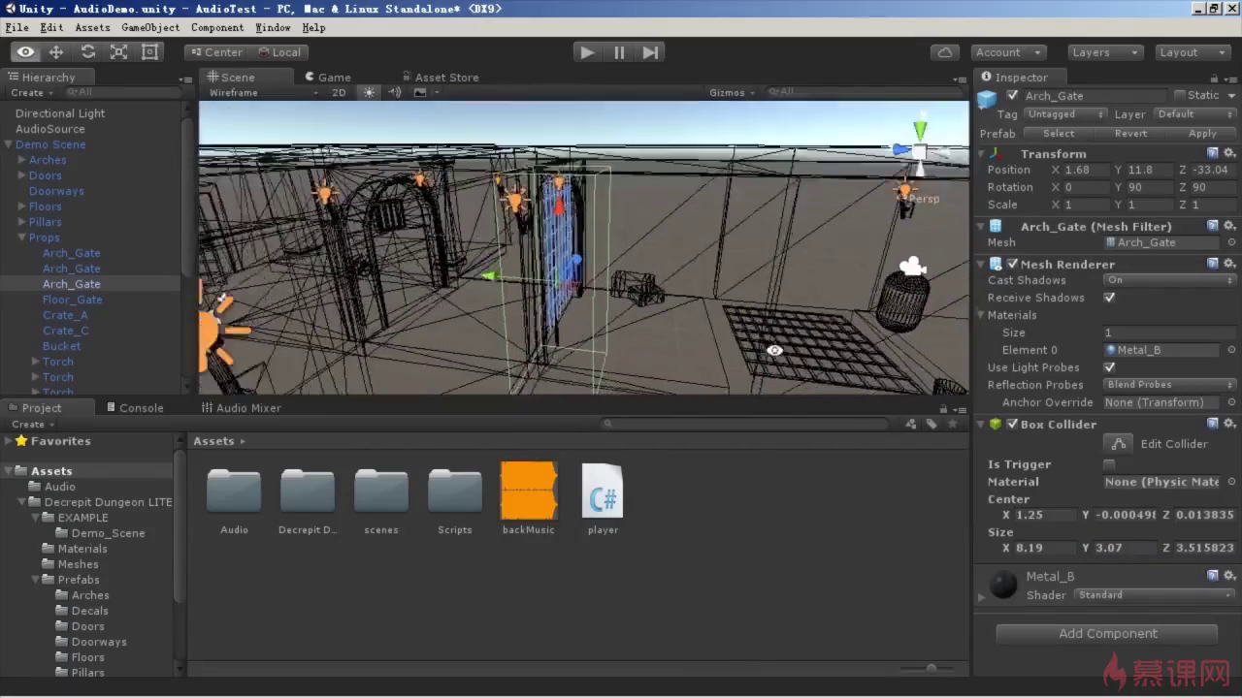
left_click_drag(640, 297, 301, 208, "alt")
Step: Return the Scene view to Shaded and align it to the Main Camera's view
left_click(256, 92)
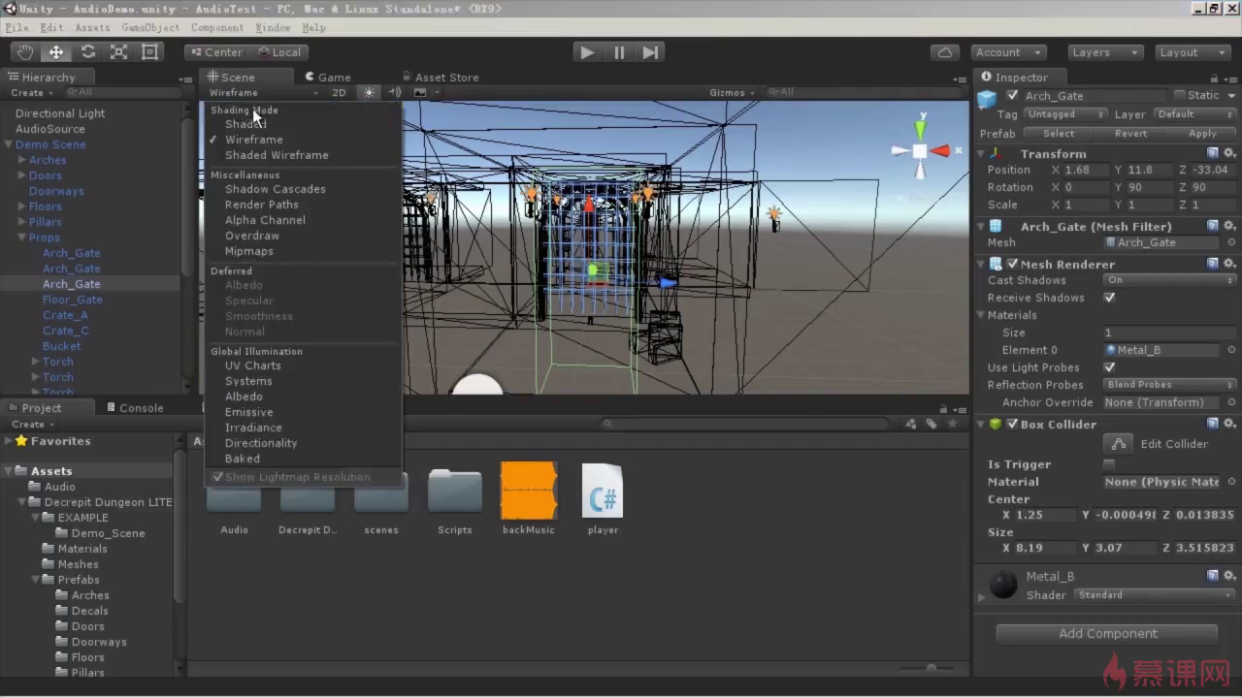
left_click(252, 123)
left_click(155, 27)
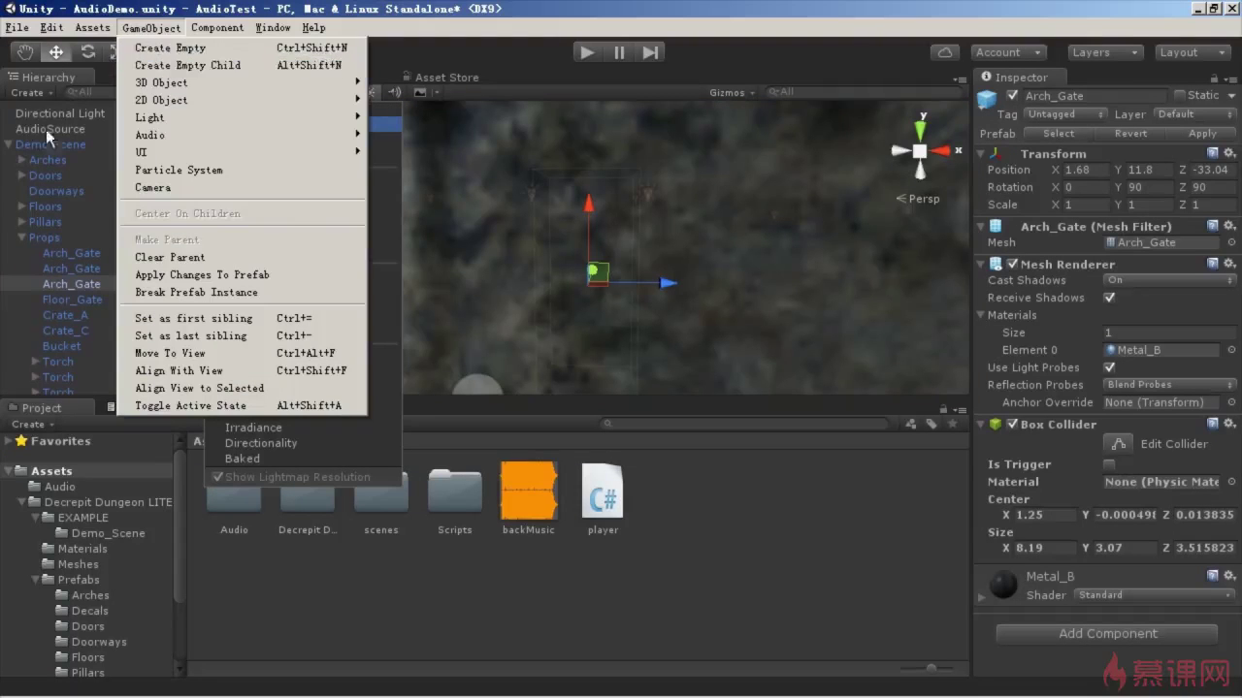
left_click(10, 145)
left_click(10, 146)
left_click(65, 176)
left_click(156, 28)
left_click(223, 391)
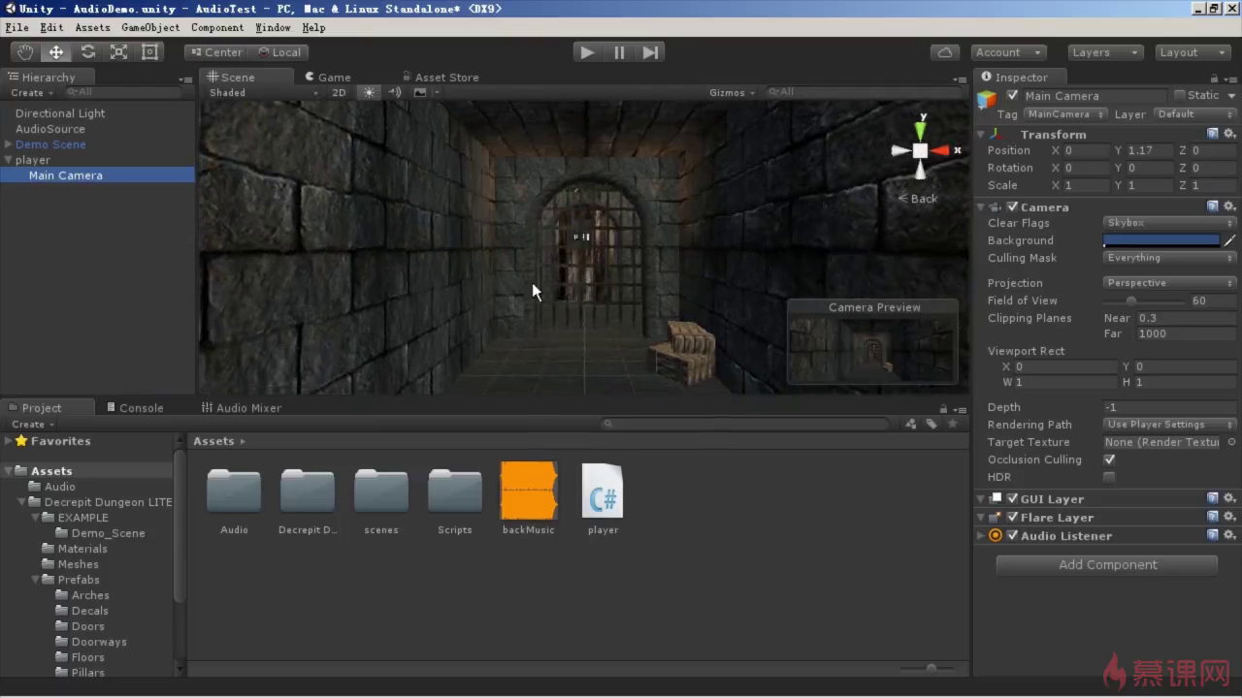
Step: Select Arch_Gate and add an Audio Source via Component > Audio
left_click(581, 264)
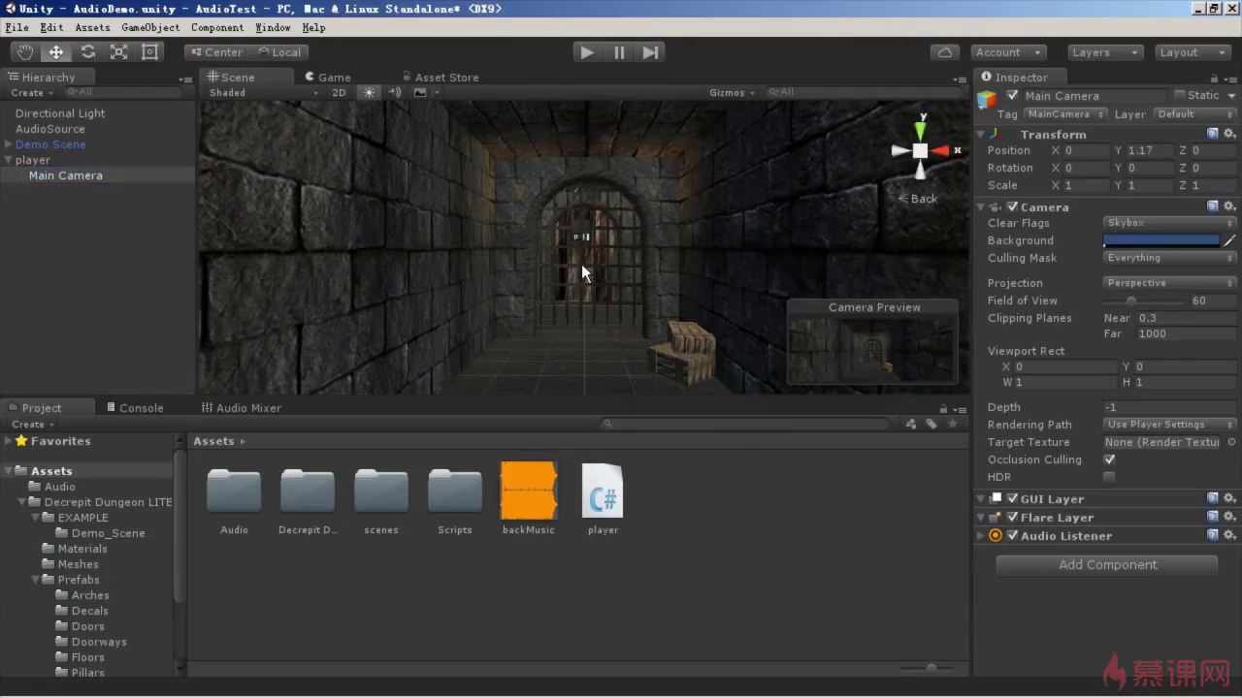
left_click(581, 264)
key("ctrl+shift+a")
type("bo")
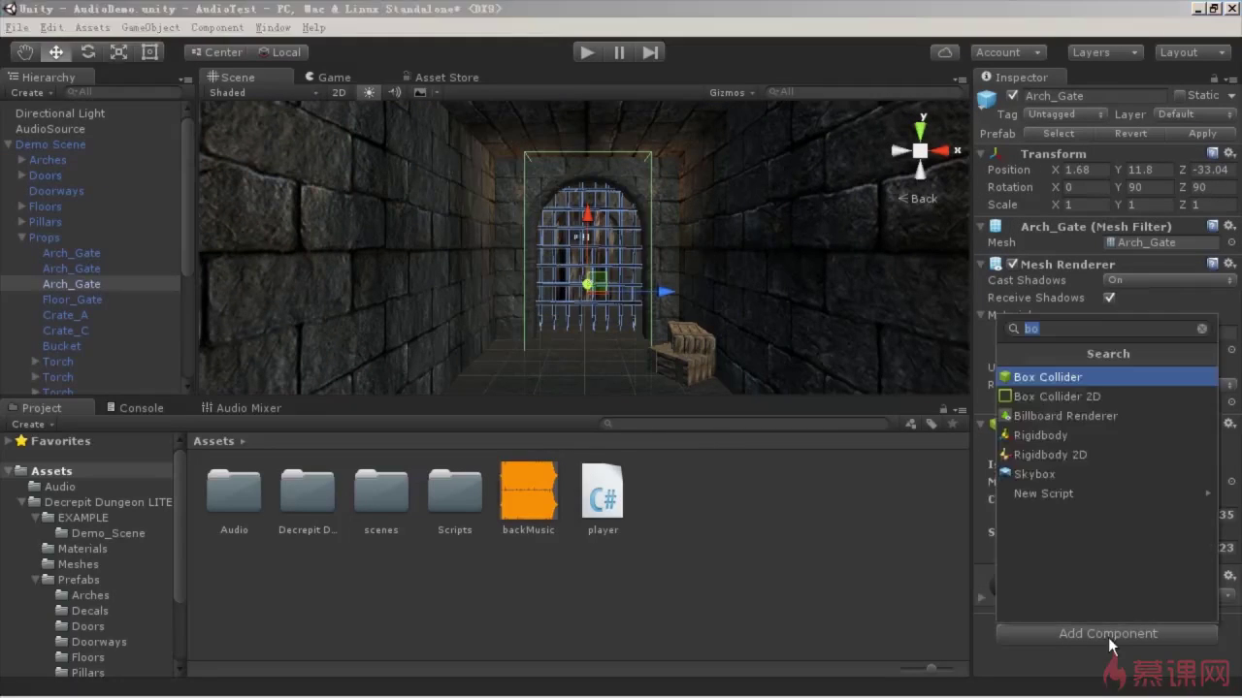
left_click(237, 27)
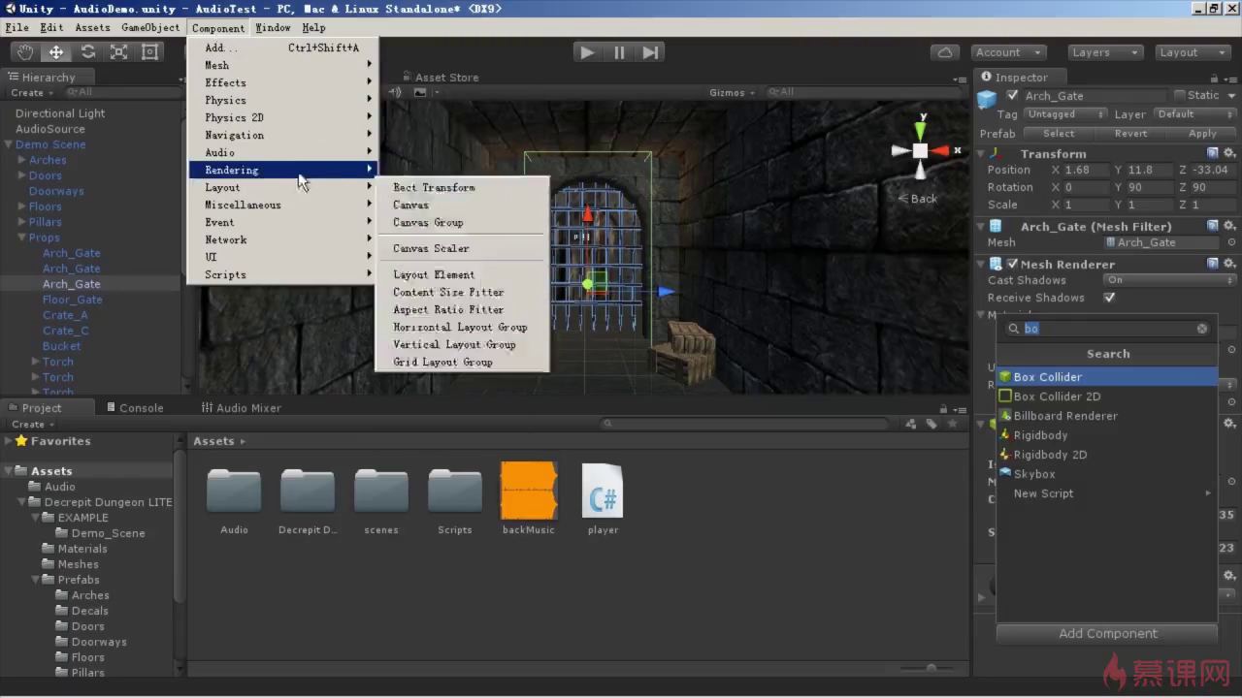
mouse_move(292, 152)
left_click(432, 170)
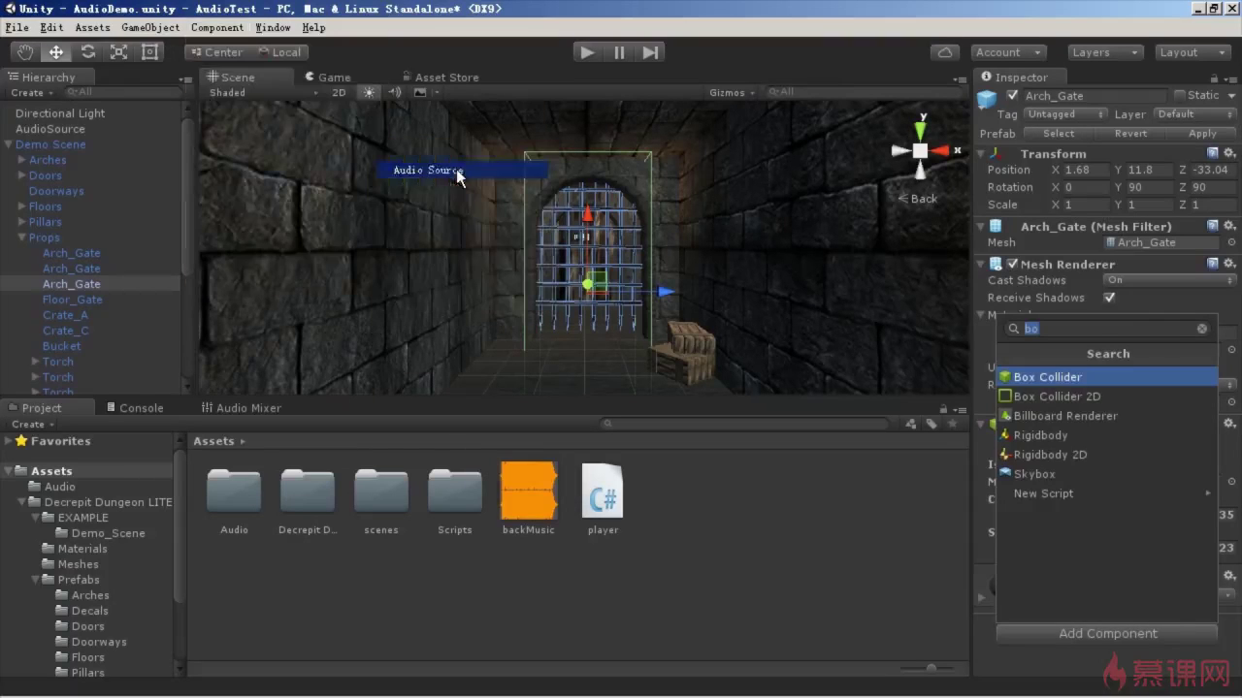
scroll(1062, 496, "down", 2)
scroll(1062, 496, "down", 5)
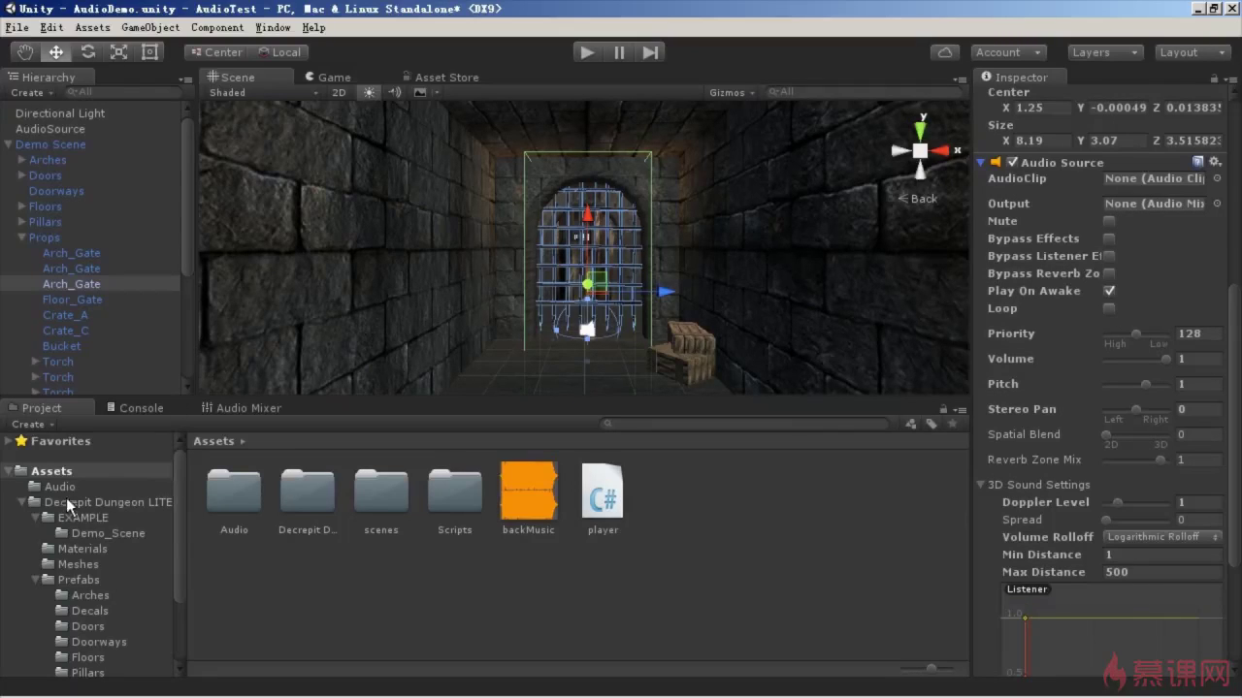
Step: Assign the openDoor clip to the Audio Source and turn off Play On Awake
double_click(233, 490)
mouse_move(293, 510)
left_mouse_down()
mouse_move(1046, 349)
mouse_move(1141, 182)
left_mouse_up()
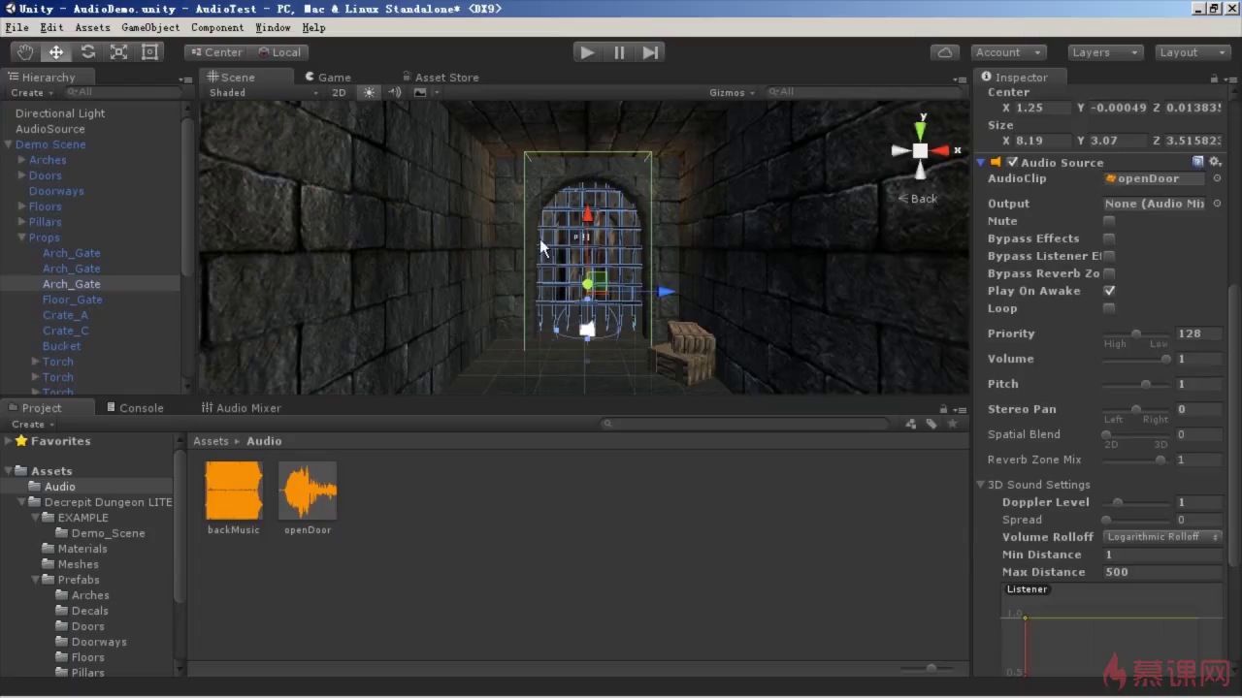
left_click(1107, 291)
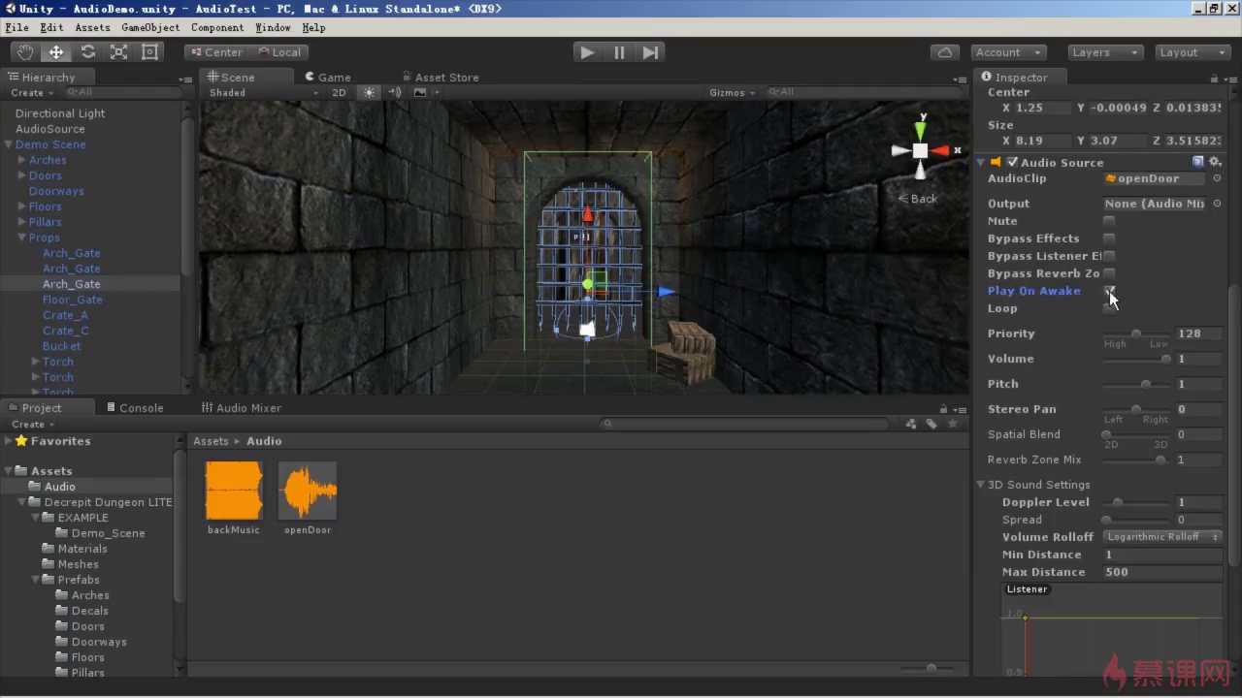
left_click(991, 167)
Step: Create and attach a new 'door' script, open it, and make the Box Collider a trigger
left_click(1079, 652)
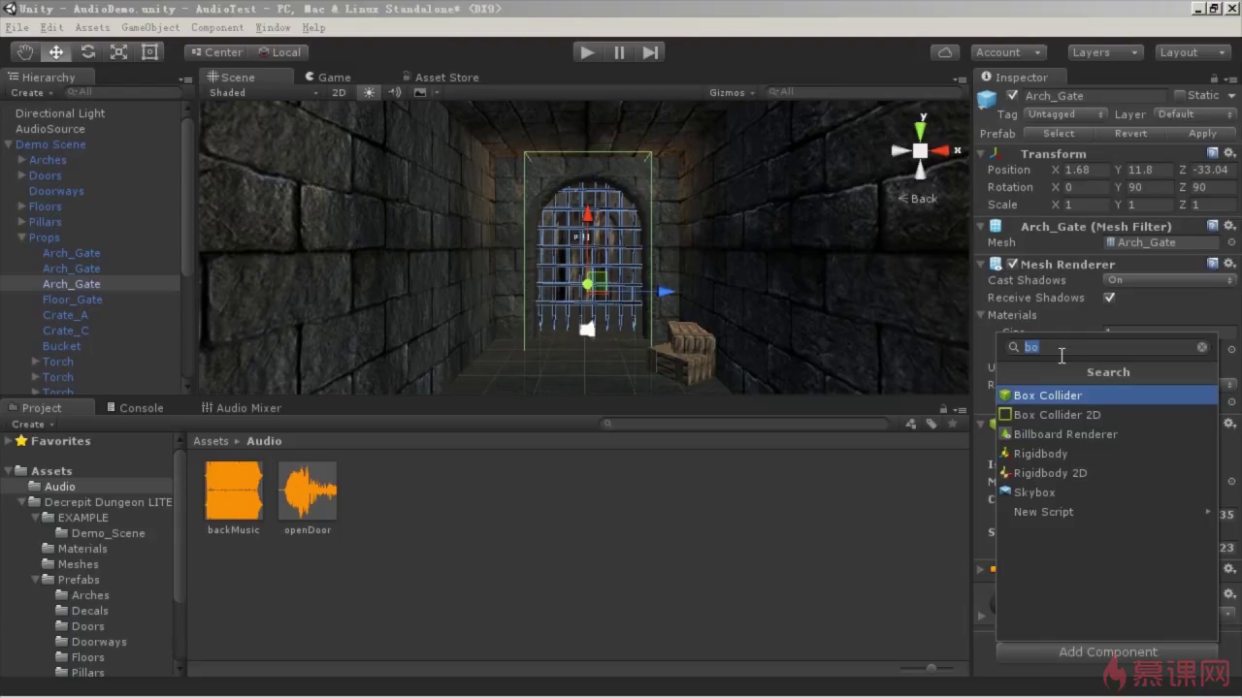
type("door")
key("Return")
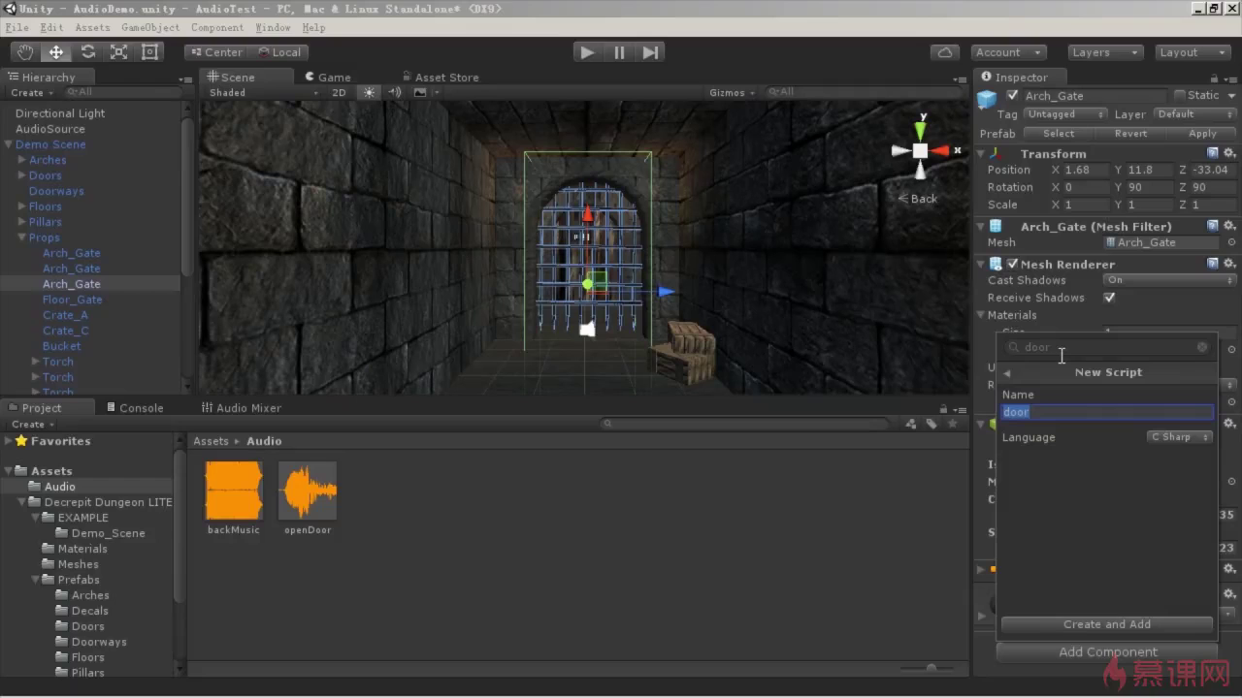
key("Return")
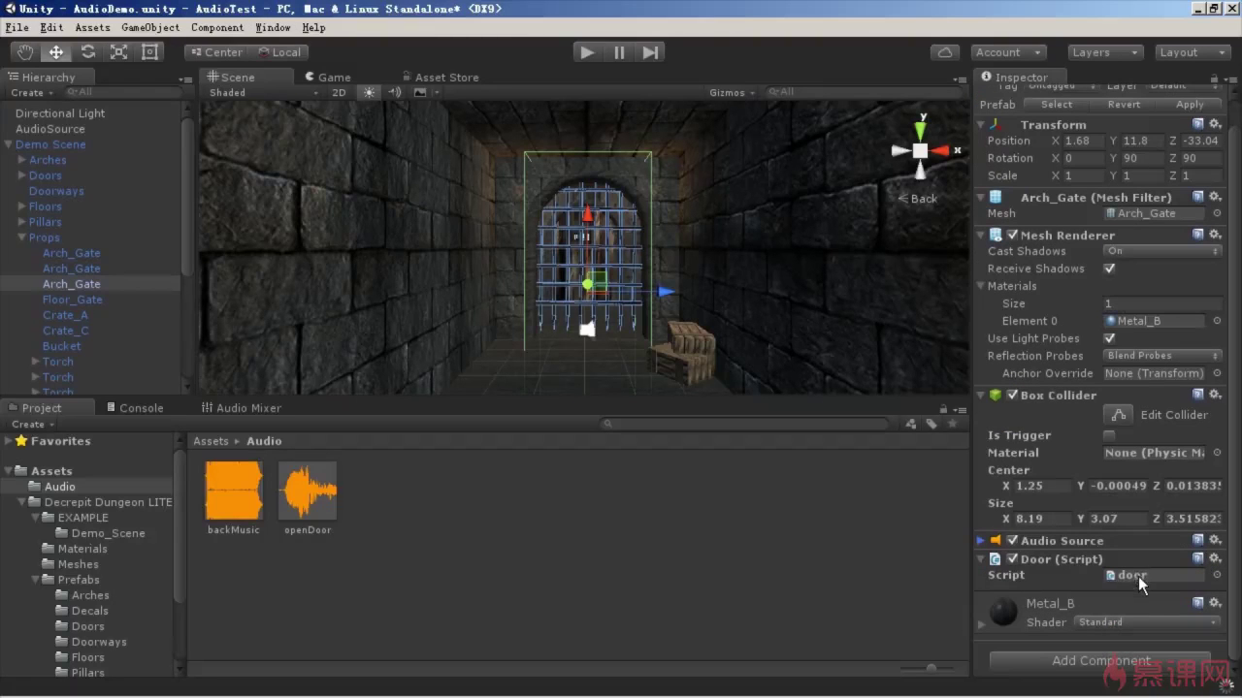
double_click(611, 490)
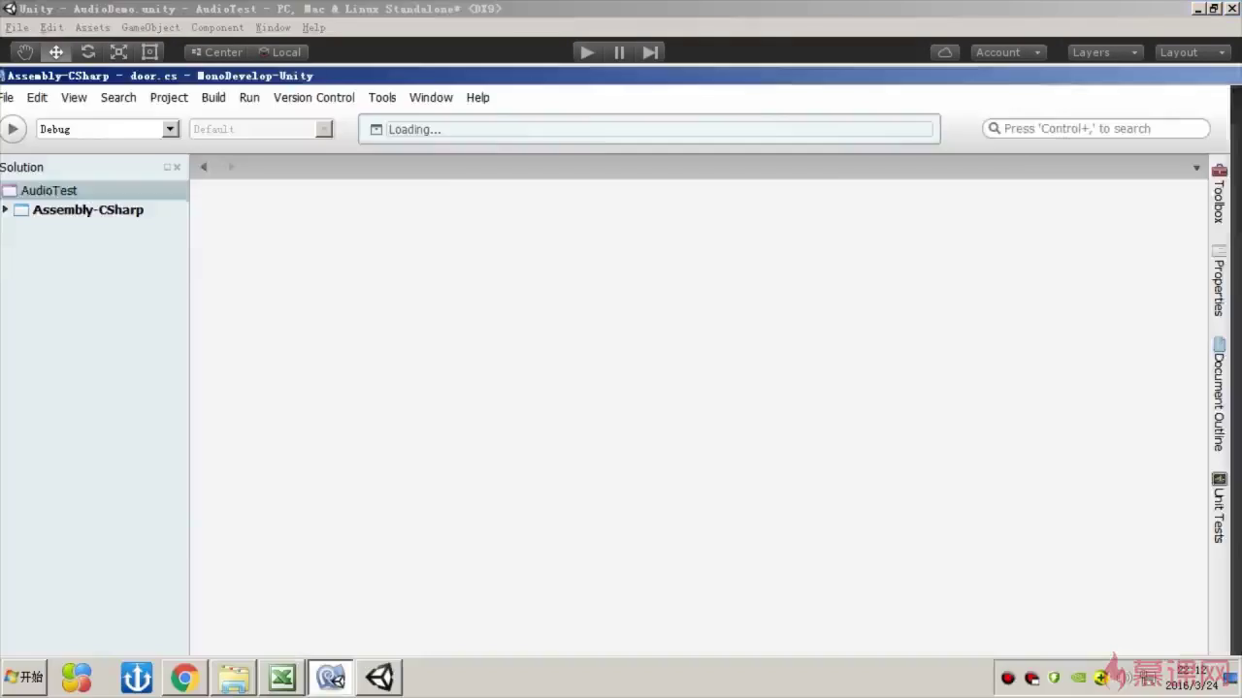
key("alt+Tab")
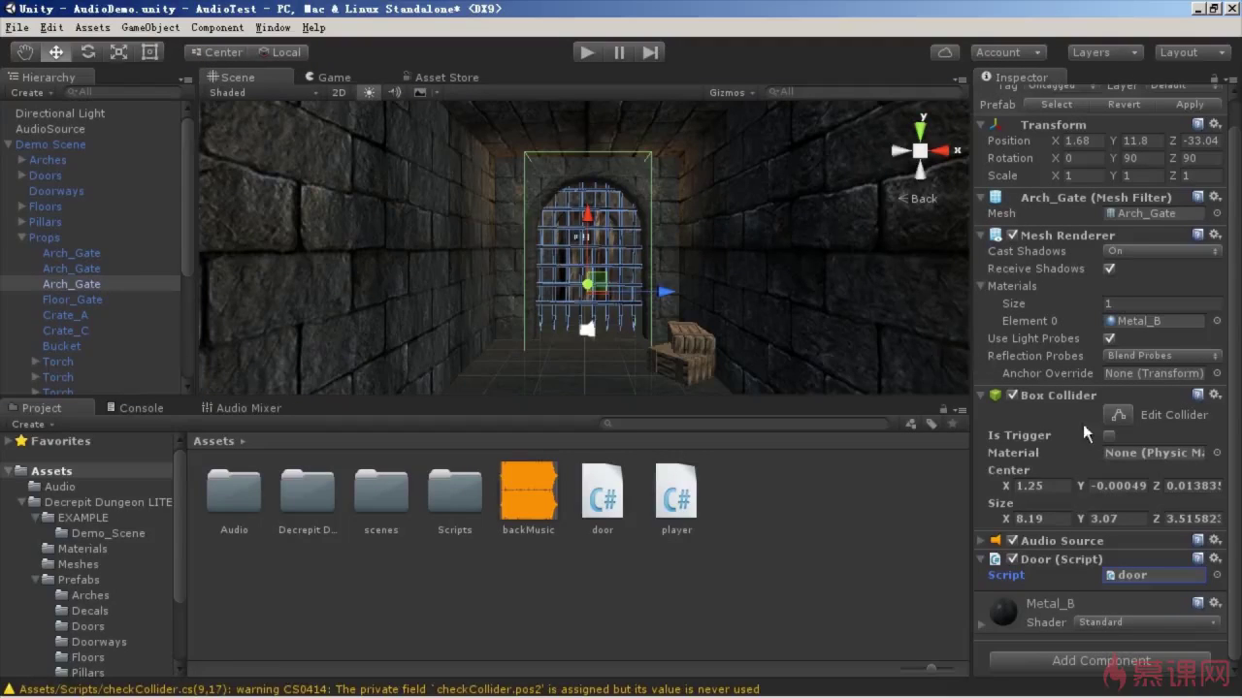
left_click(1109, 436)
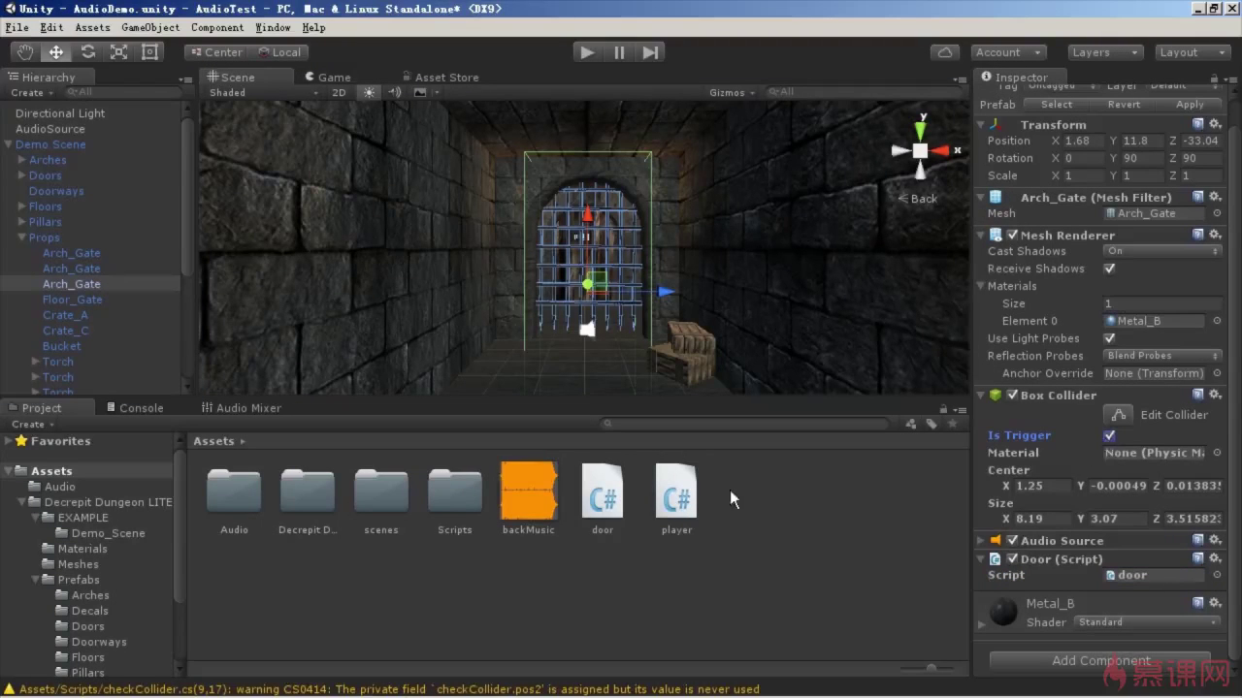
Step: Replace door.cs's Update method with 'void OnTriggerEnter(Collider collider)'
mouse_move(262, 687)
left_click(330, 677)
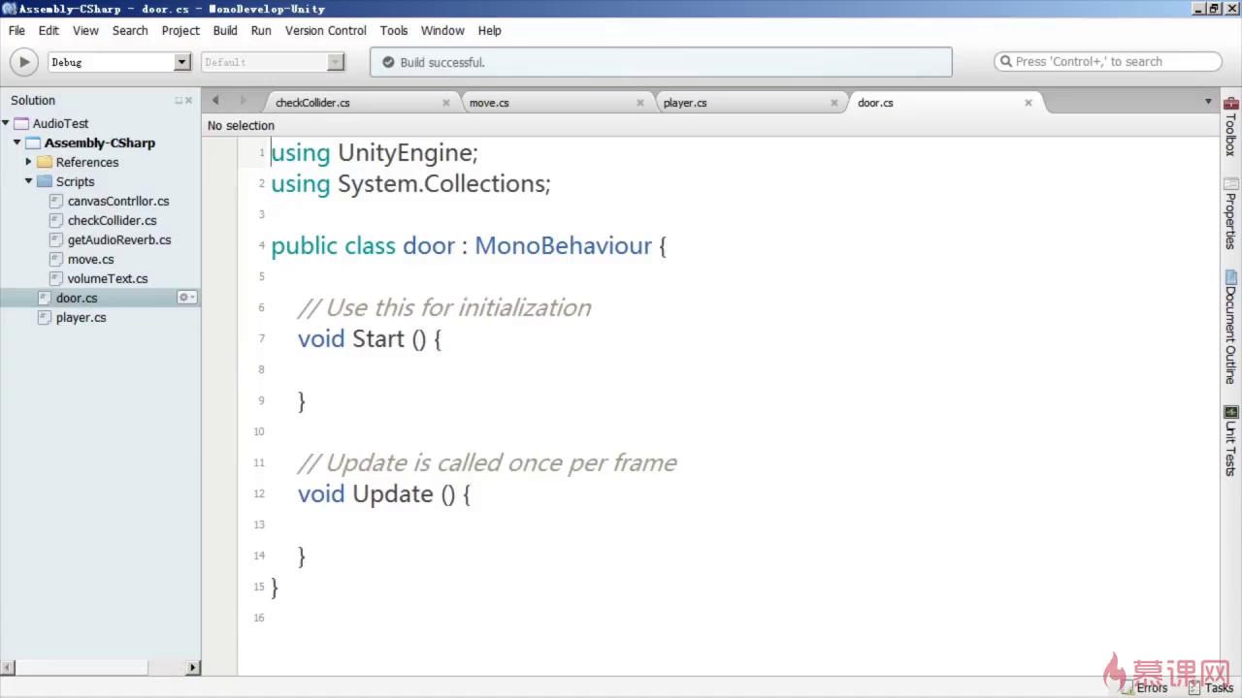
left_click_drag(270, 463, 306, 556)
key("Delete")
type("void")
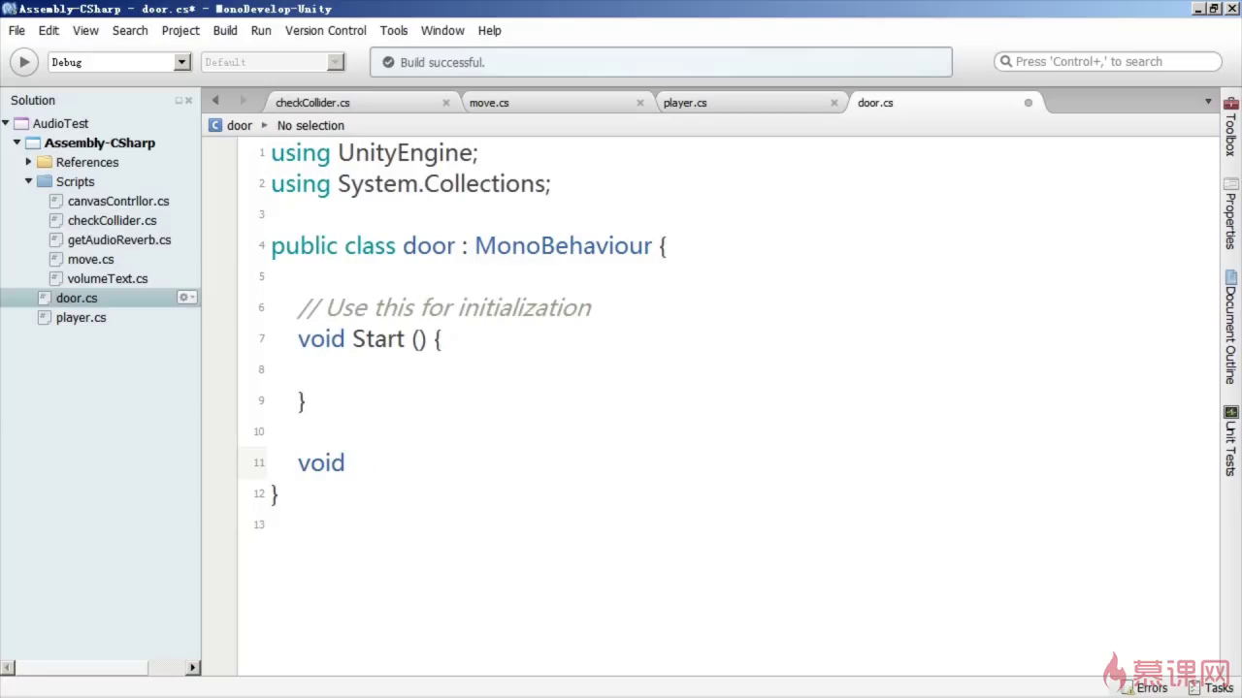
type(" inTrigge")
type("rEnter")
type("){}")
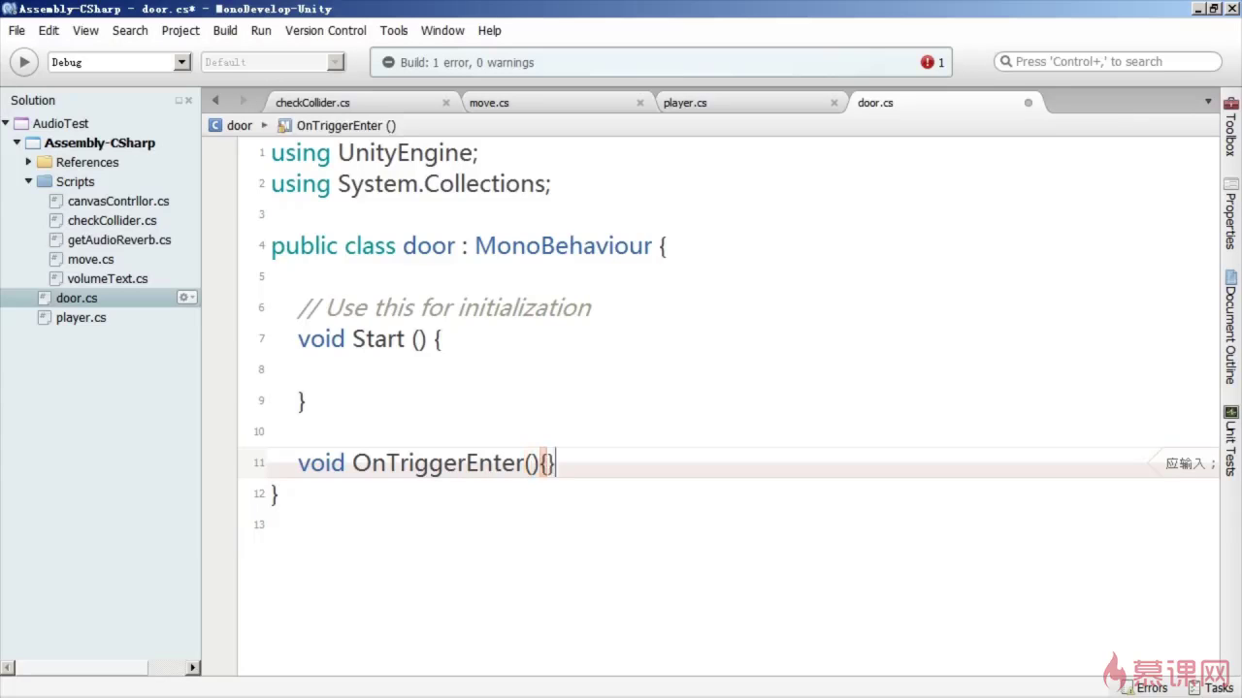
key("Return")
key("Up")
key("End")
key("Left")
key("Left")
type("Co")
key("Return")
type("collider")
Step: Add an if check for collider.tag == "player" and save door.cs
left_click(324, 493)
type("if")
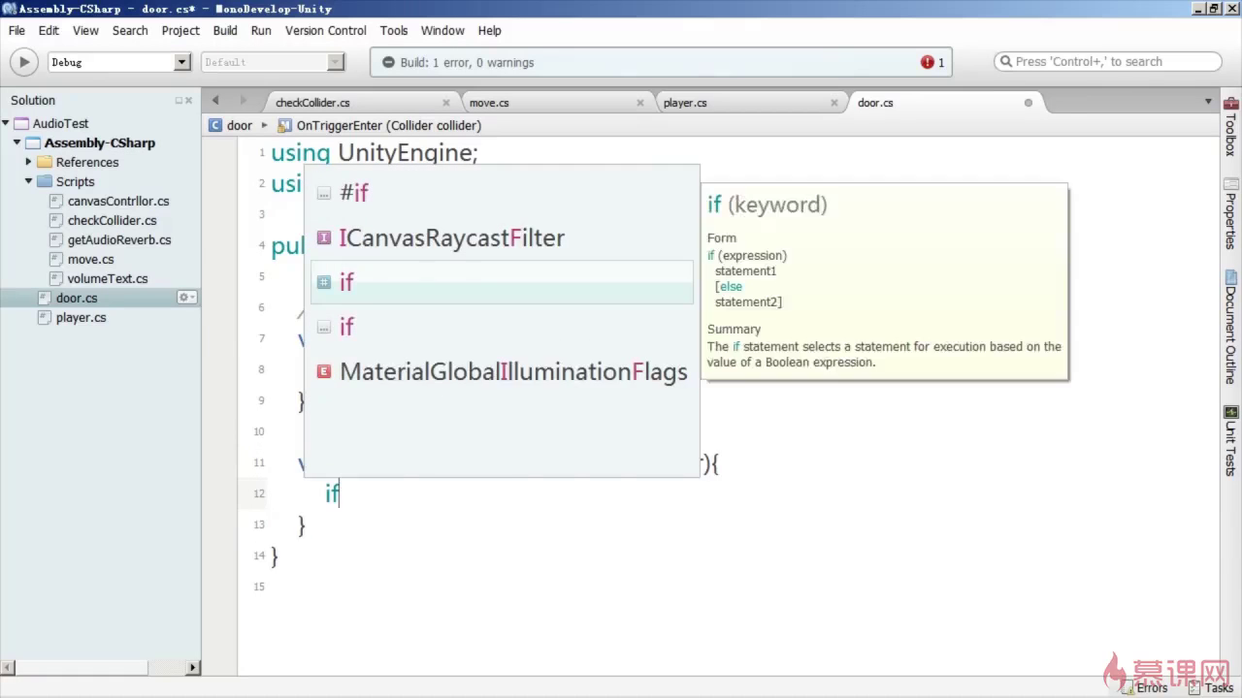
type(" (col.")
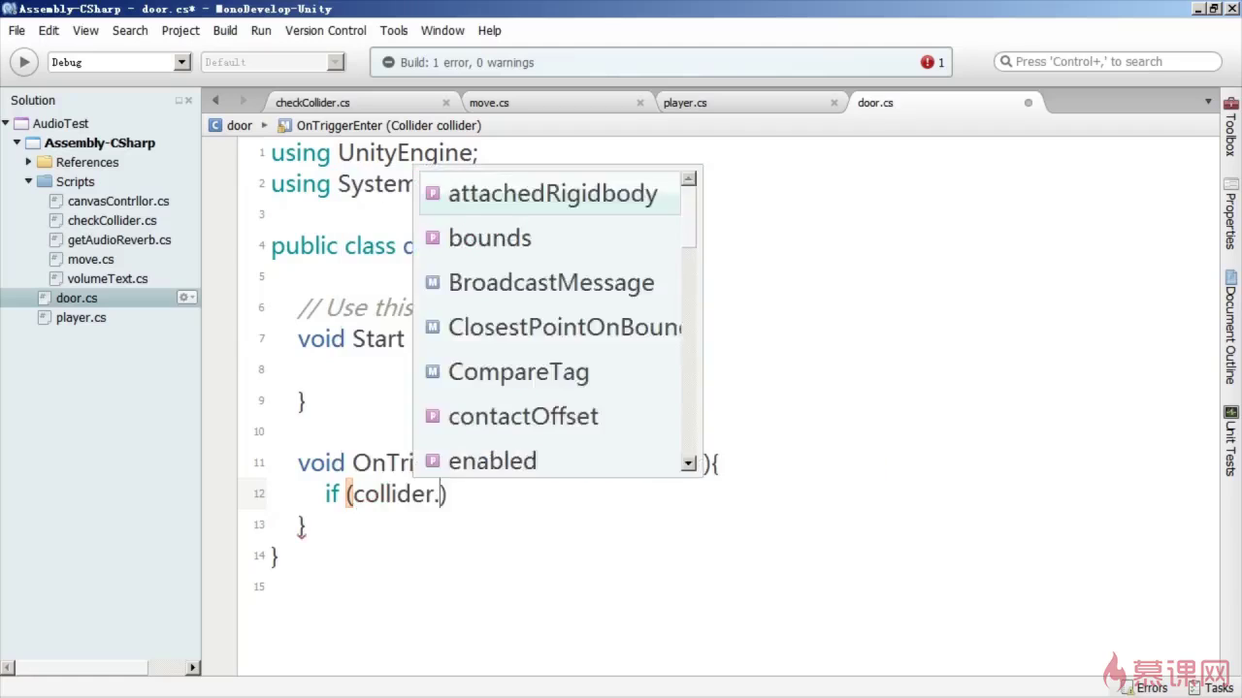
type("tar")
key("BackSpace")
type("g")
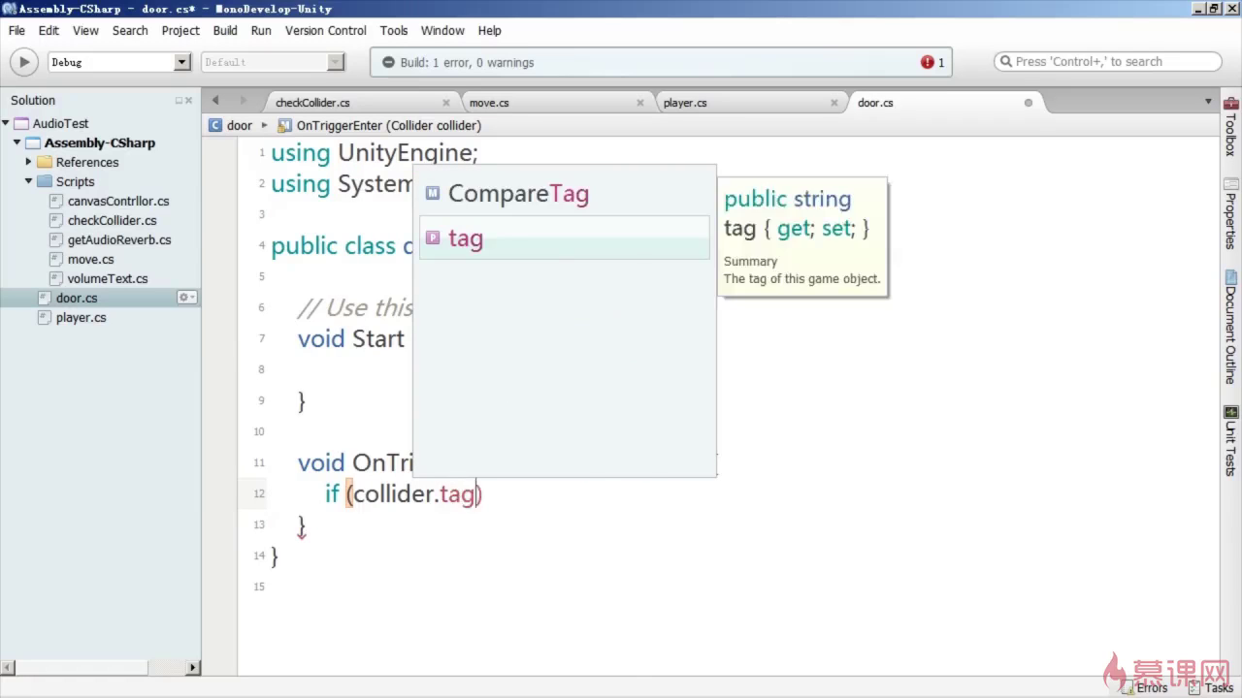
type("== \"player")
key("ctrl+s")
Step: Inside the if block, start 'transform.position = new Vector3(transform.position.x, …'
key("End")
type("{")
key("Return")
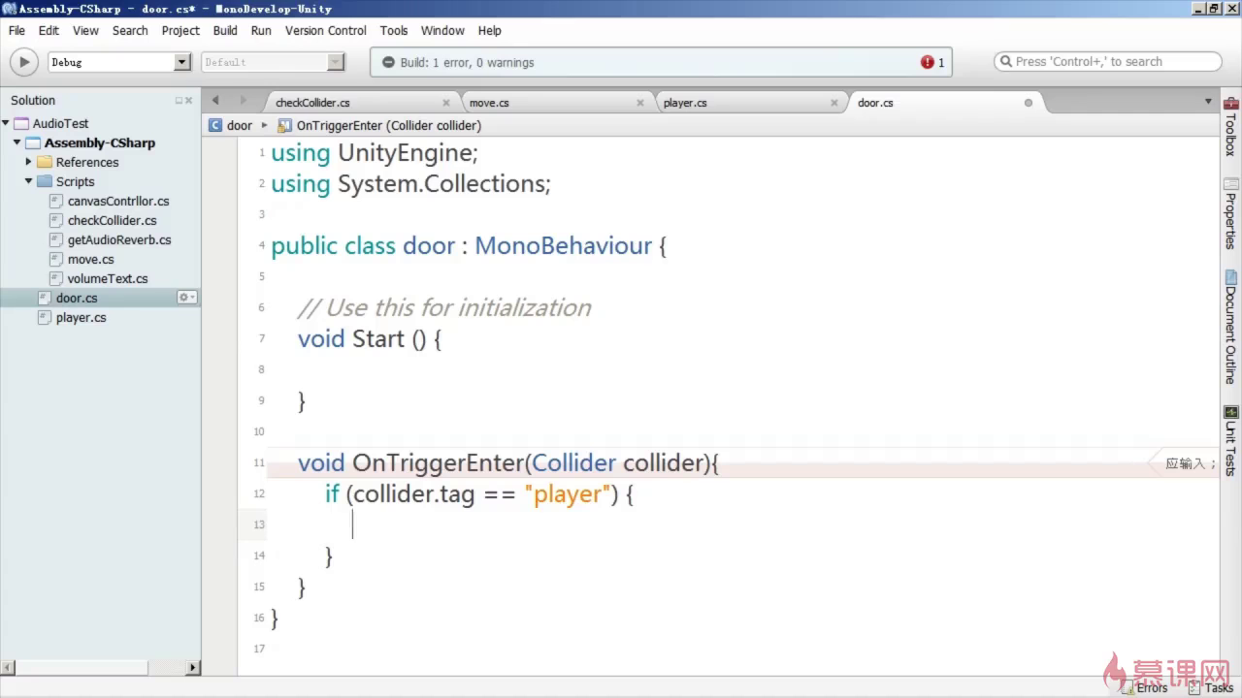
type("transform.po")
key("Return")
type("()")
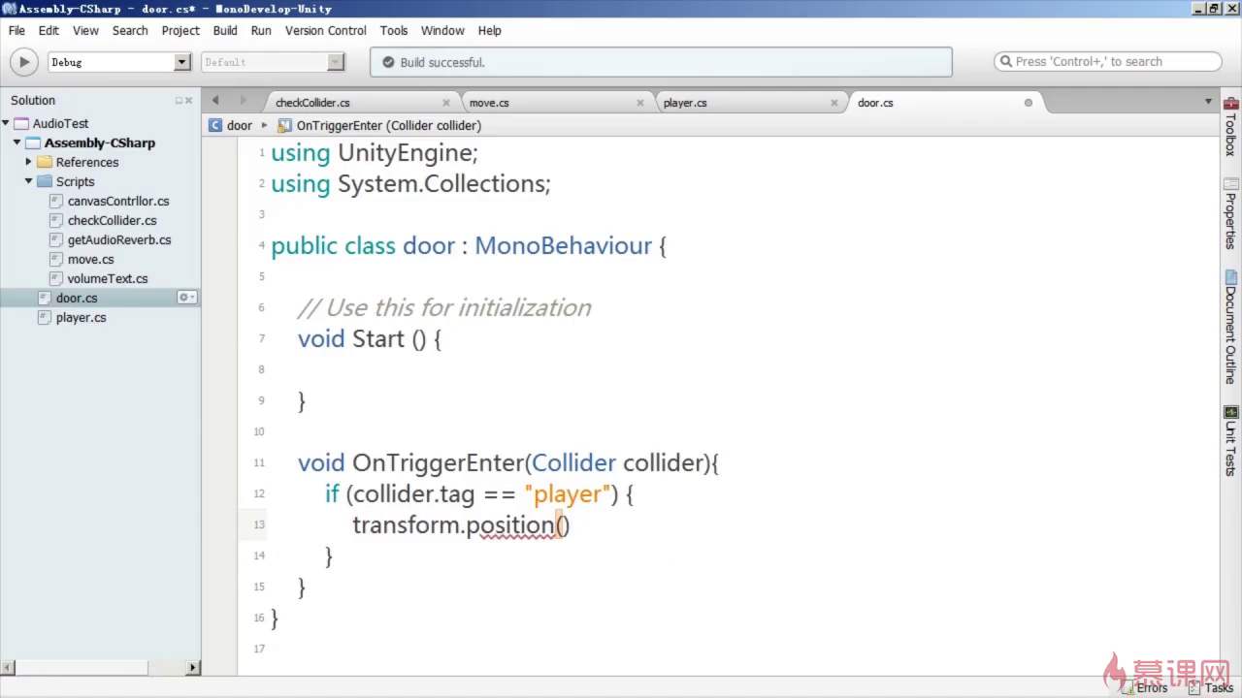
type(")")
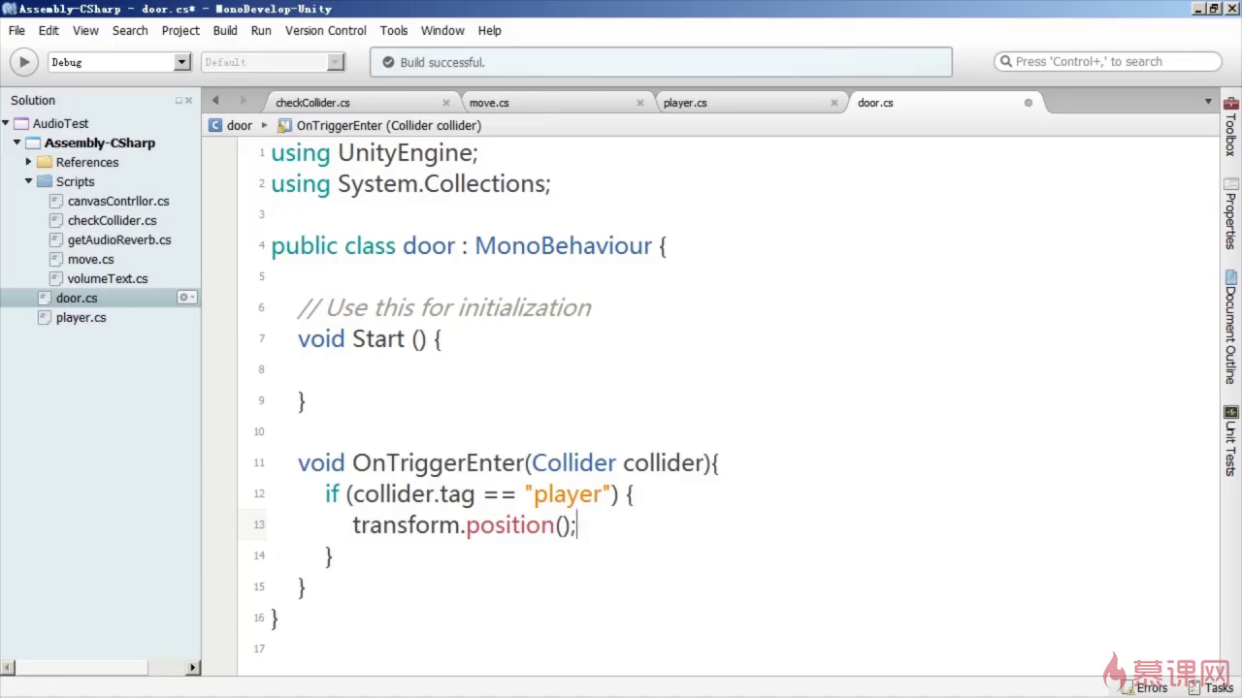
type("new")
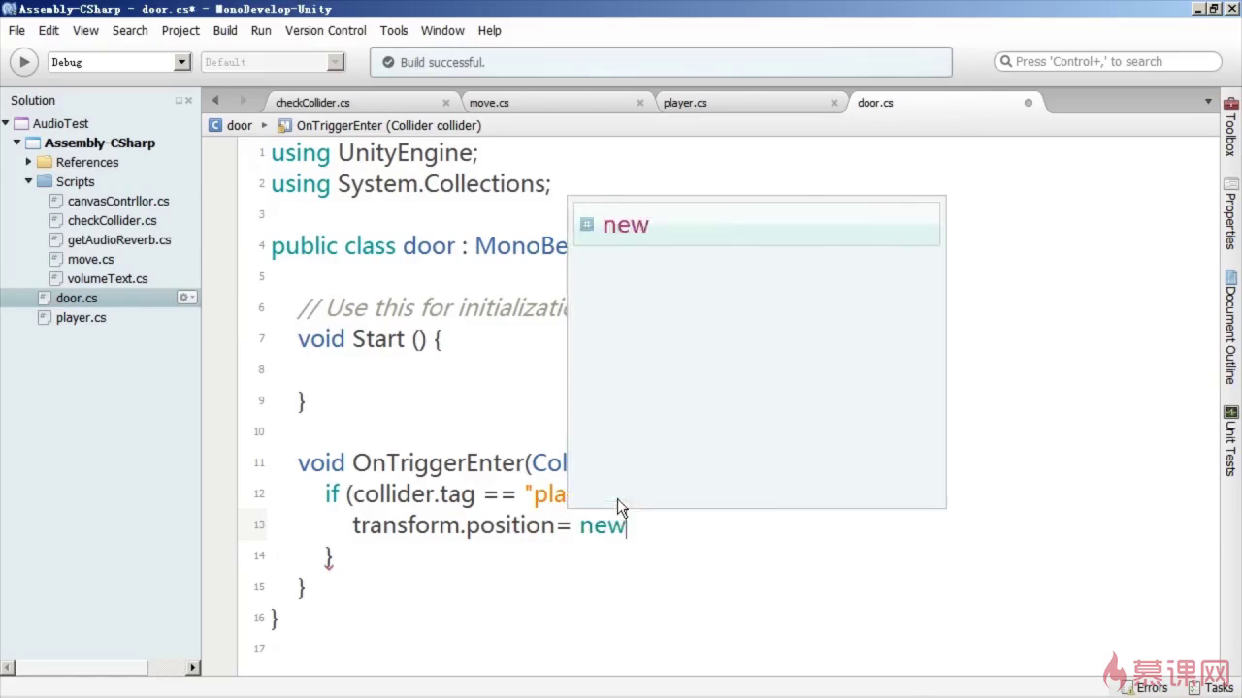
type(" Vector3()t")
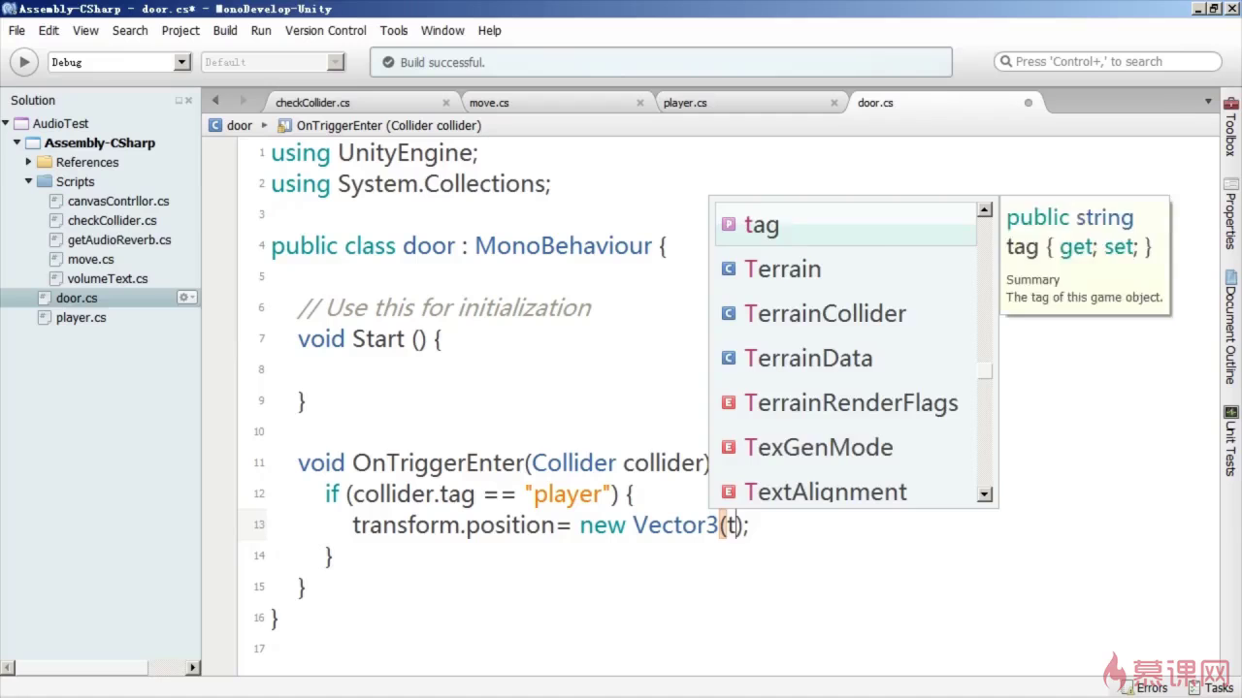
type("r")
type("sf")
key("BackSpace")
key("BackSpace")
type("ans")
key("Return")
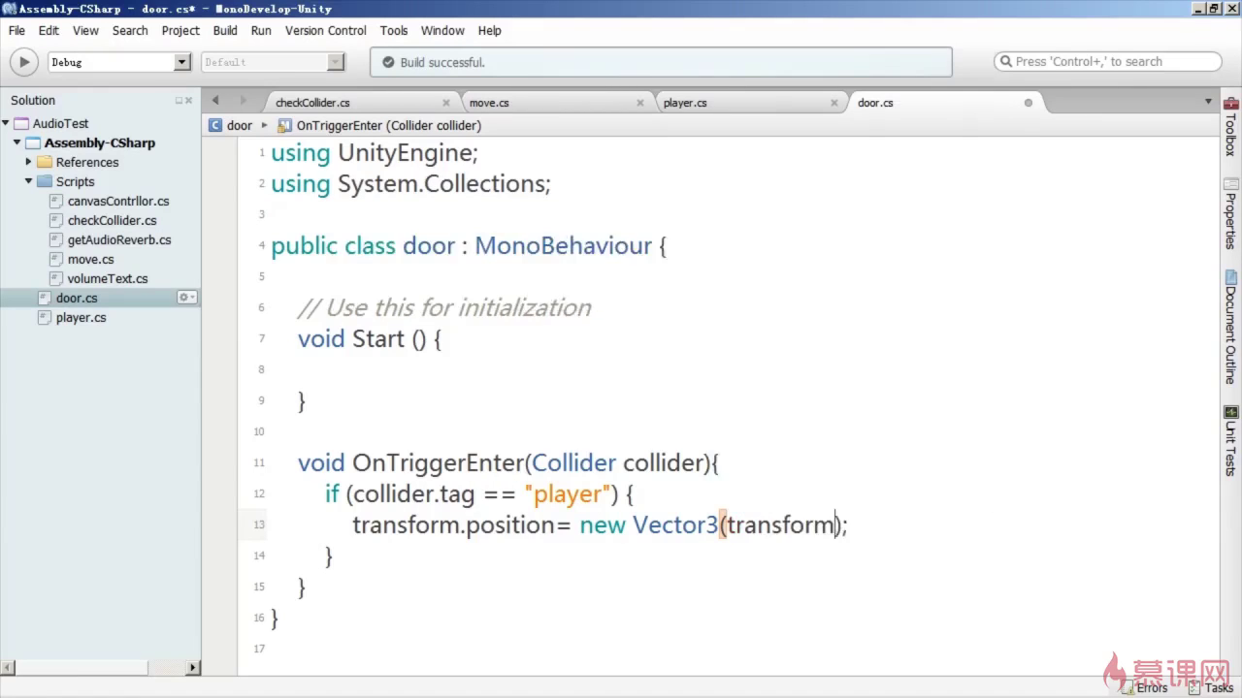
type(".po.x,p")
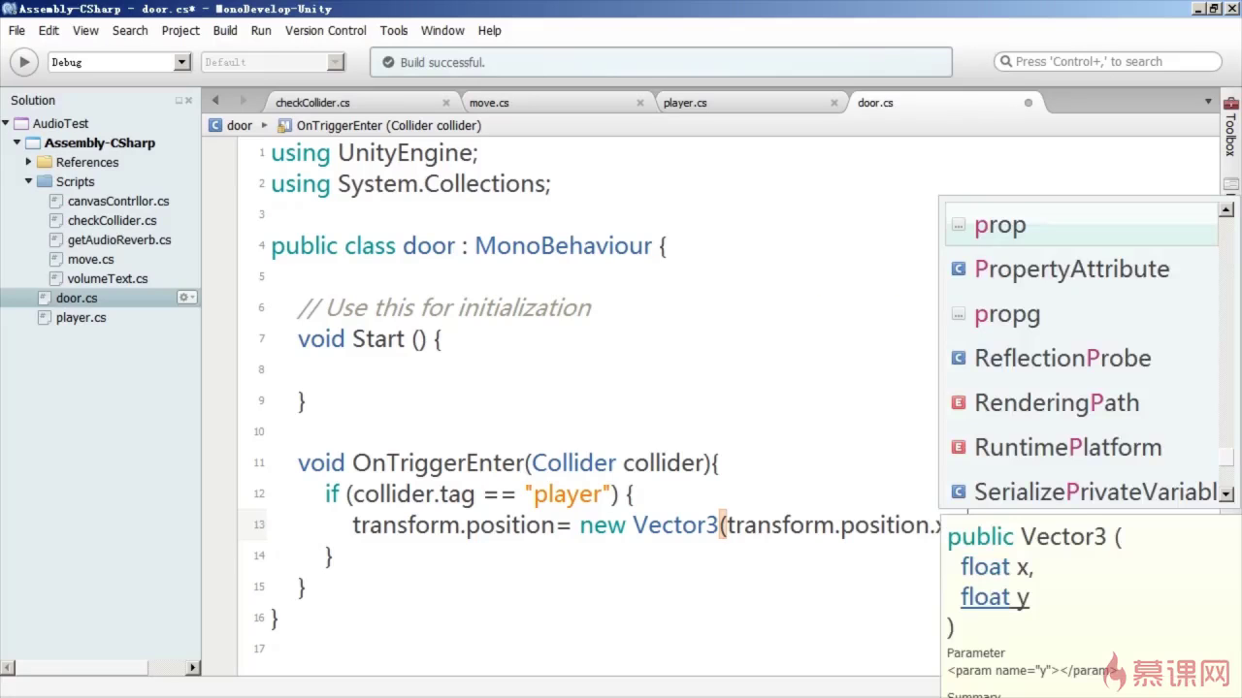
key("BackSpace")
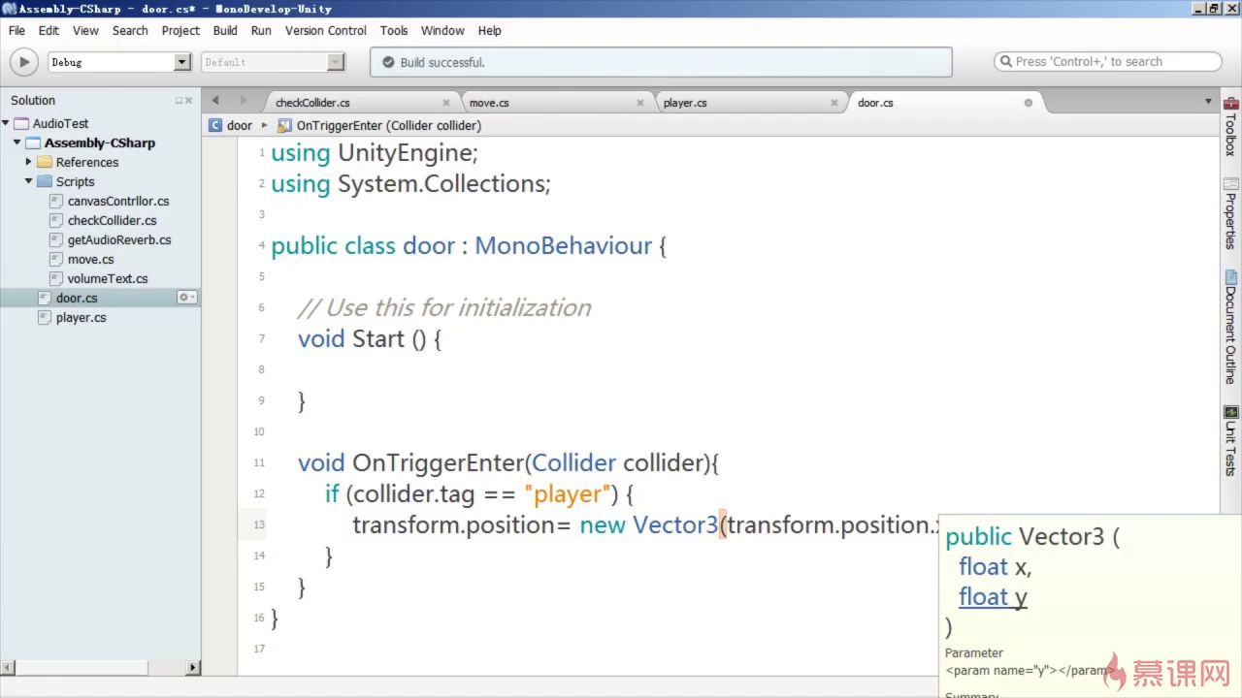
key("Escape")
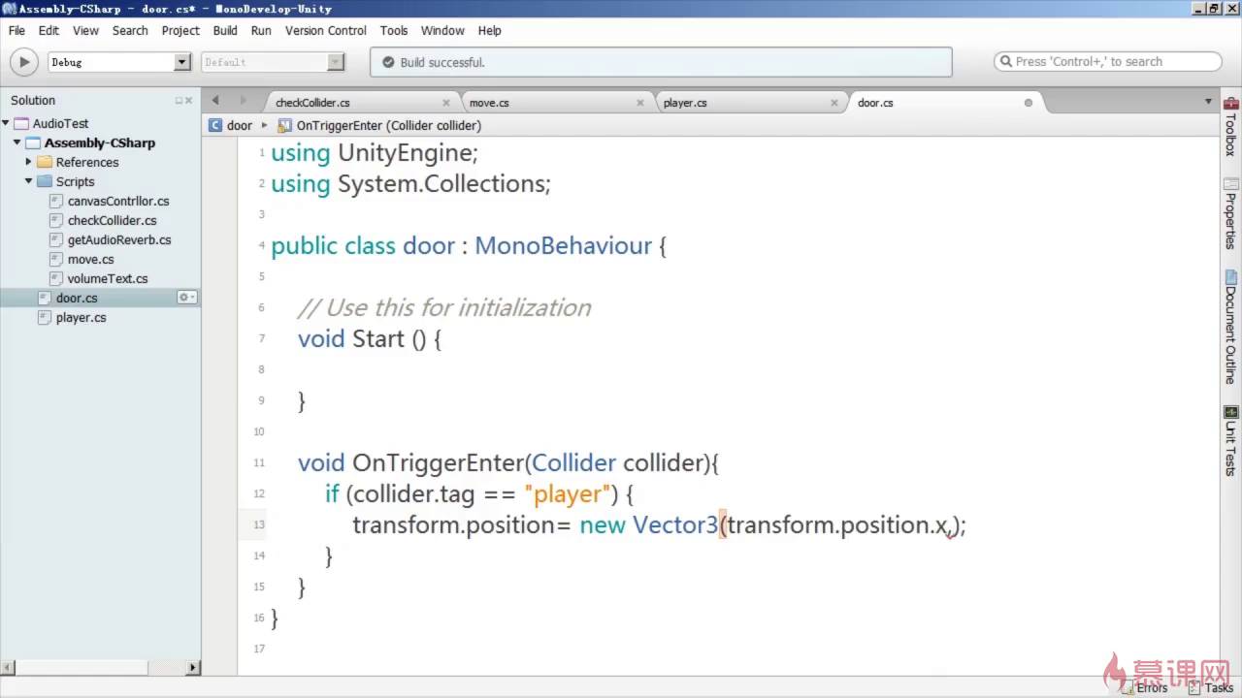
Step: Set Arch_Gate's Position Y to 11.8
left_click(1194, 10)
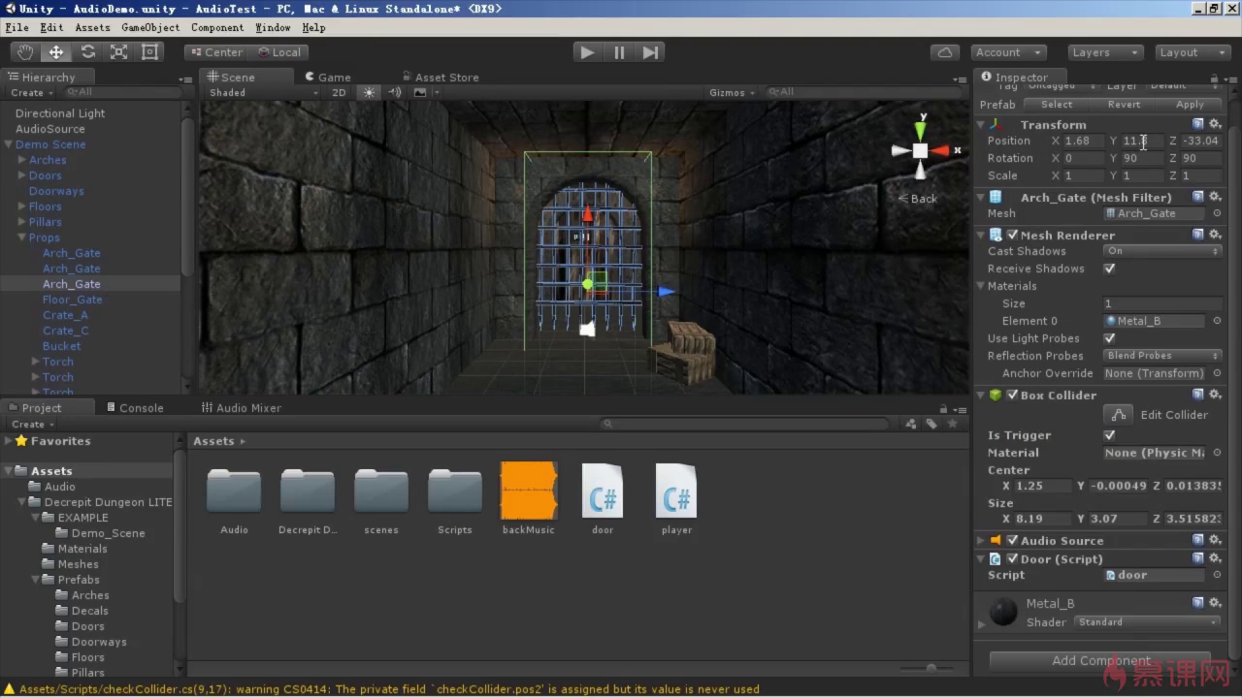
mouse_move(589, 214)
left_mouse_down()
mouse_move(597, 104)
mouse_move(601, 123)
left_mouse_up()
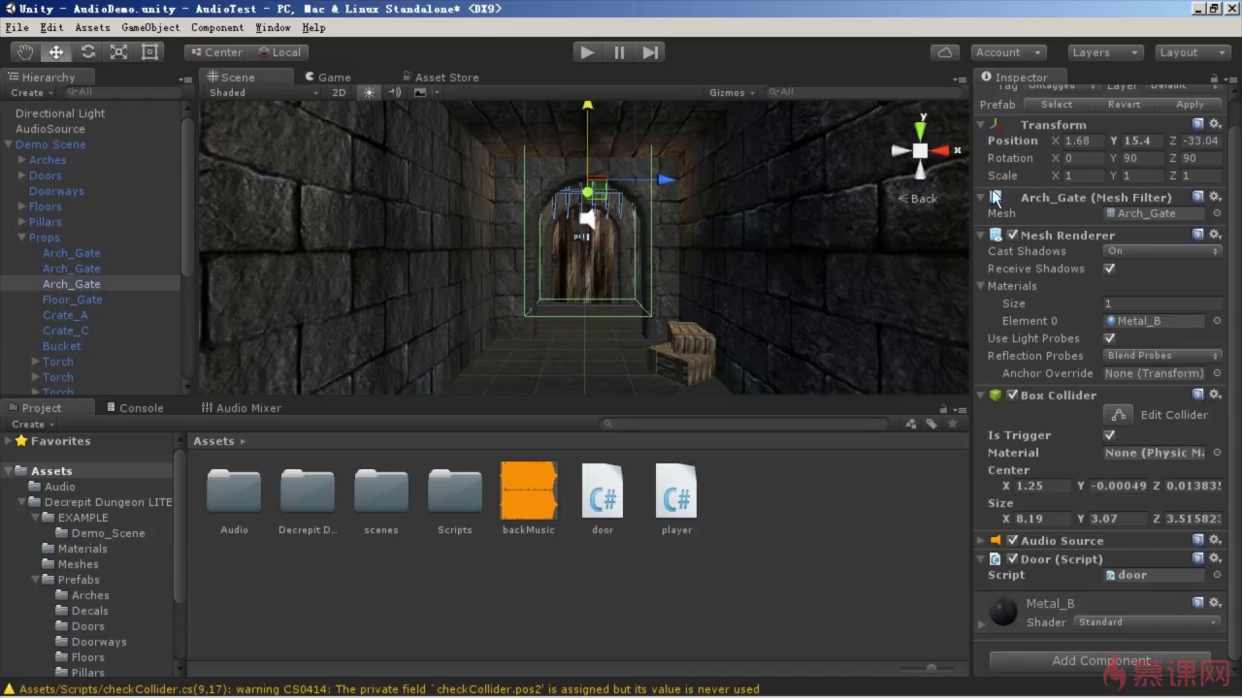
left_click(1148, 140)
type("11.8")
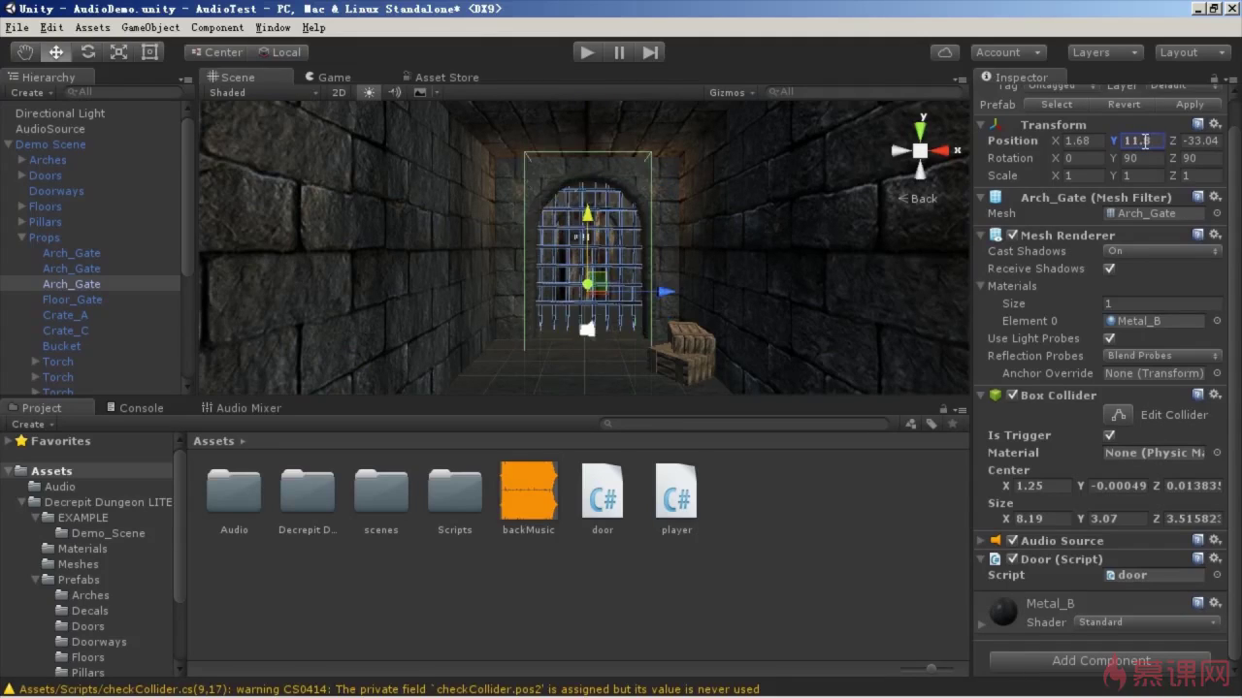
Step: Give the player object the Player tag
left_click(9, 144)
left_click(34, 160)
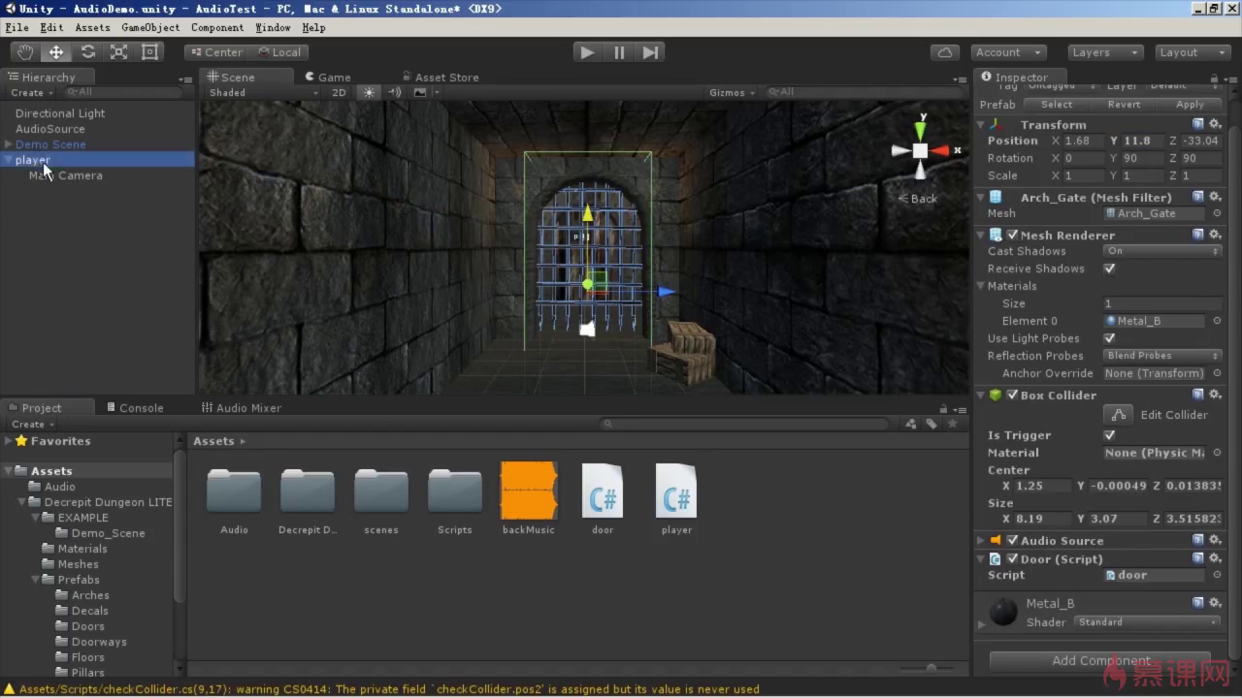
scroll(1062, 200, "up", 2)
left_click(1067, 115)
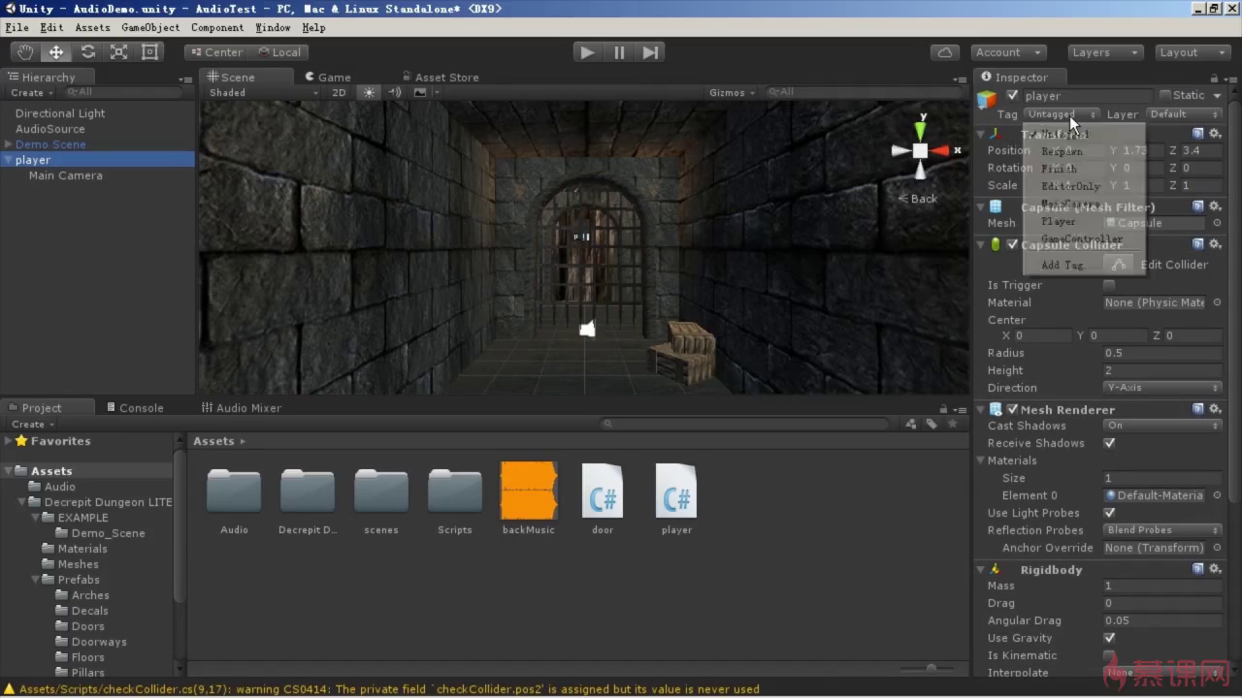
left_click(1069, 222)
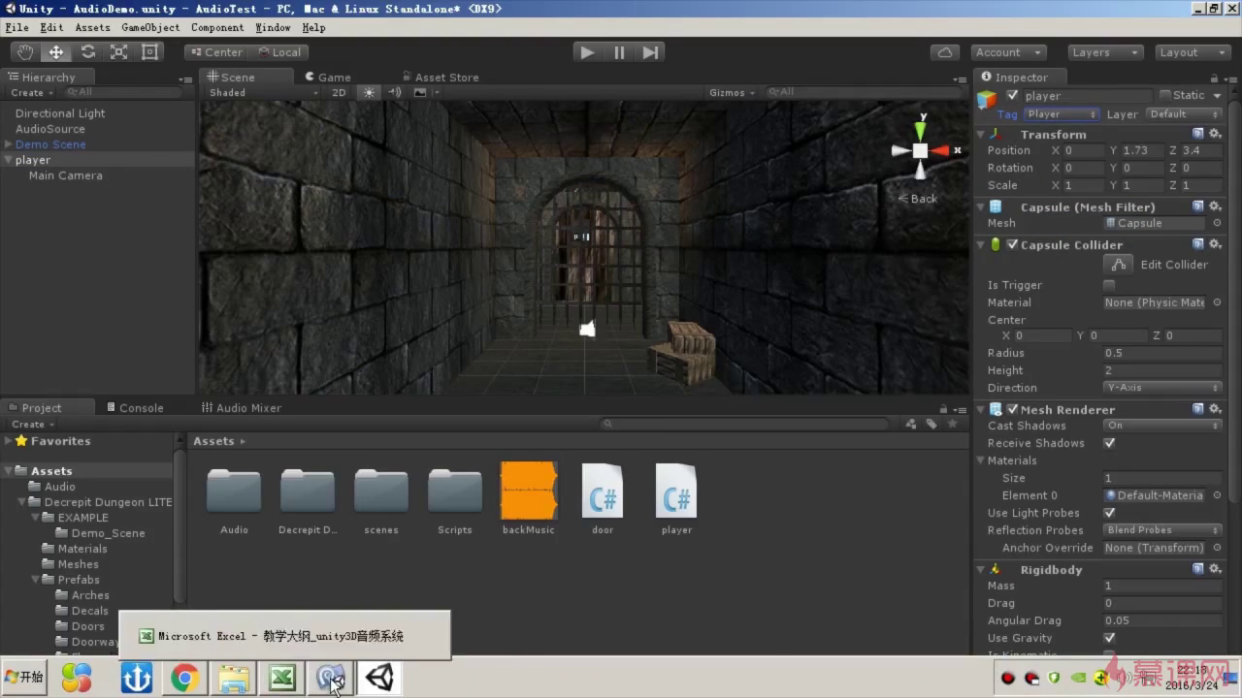
left_click(308, 679)
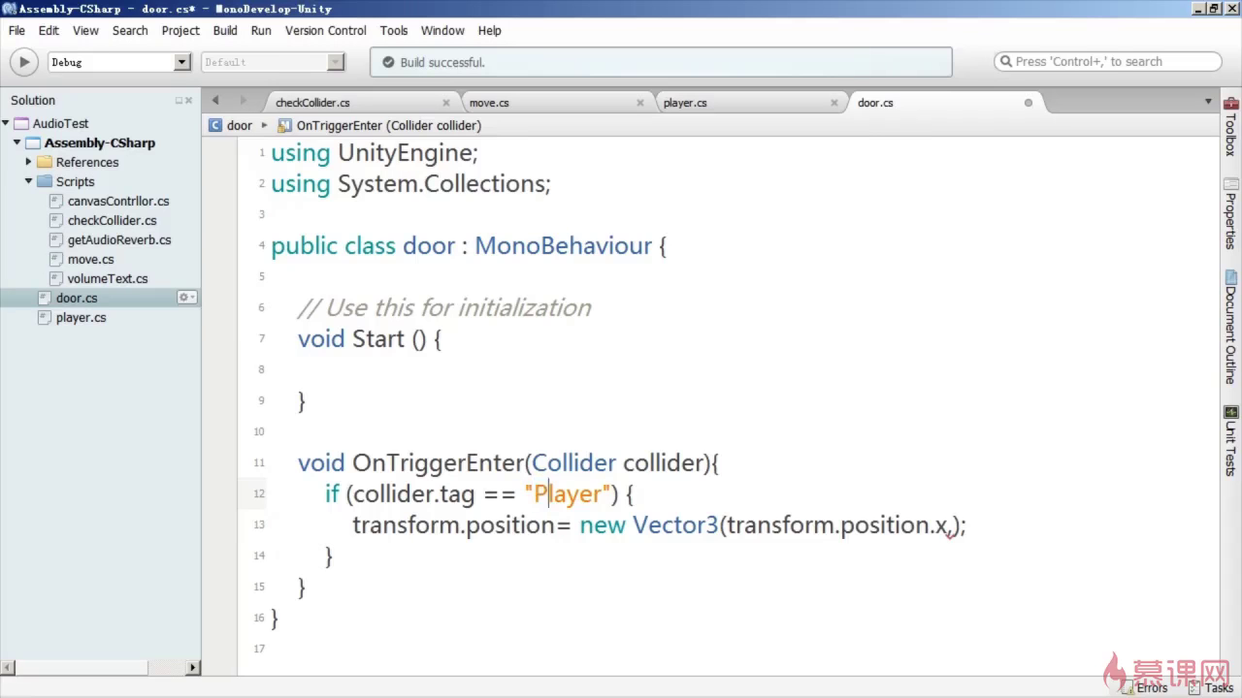
Step: Finish line 13 as new Vector3(transform.position.x, transform.position.y+3.6, transform.position.z); and save
type("transform")
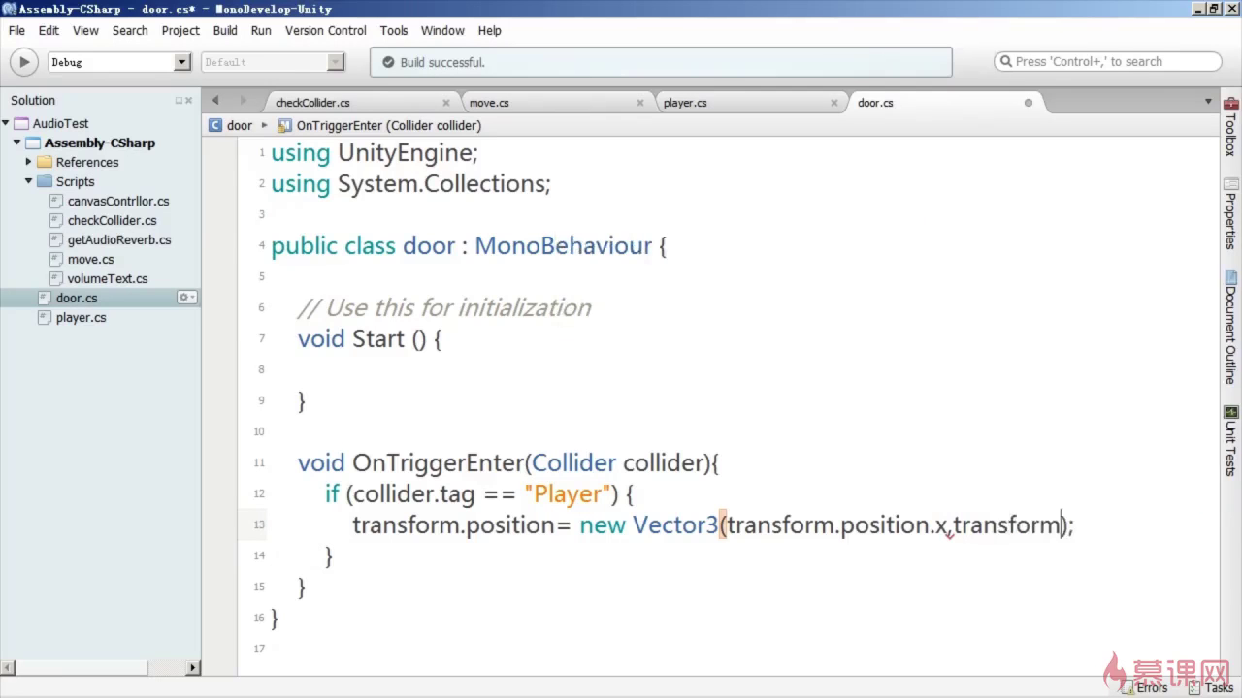
type(".fo")
key("BackSpace")
key("BackSpace")
type("posi")
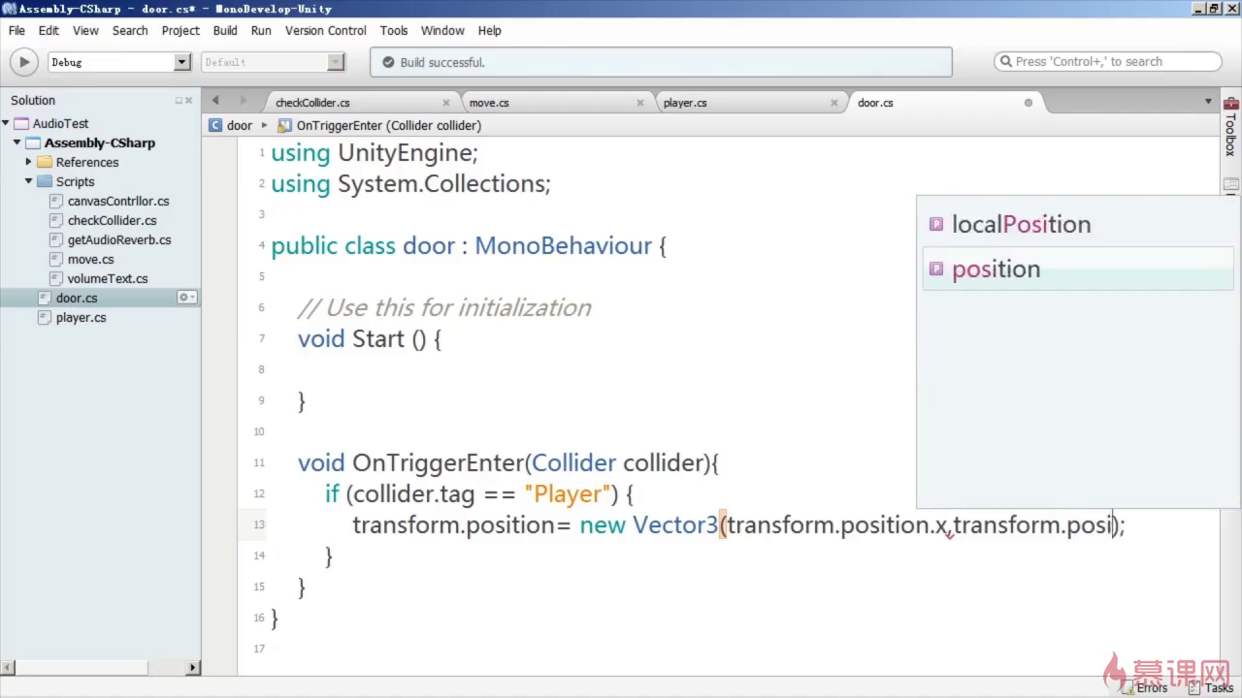
type("tion.y+3.6,")
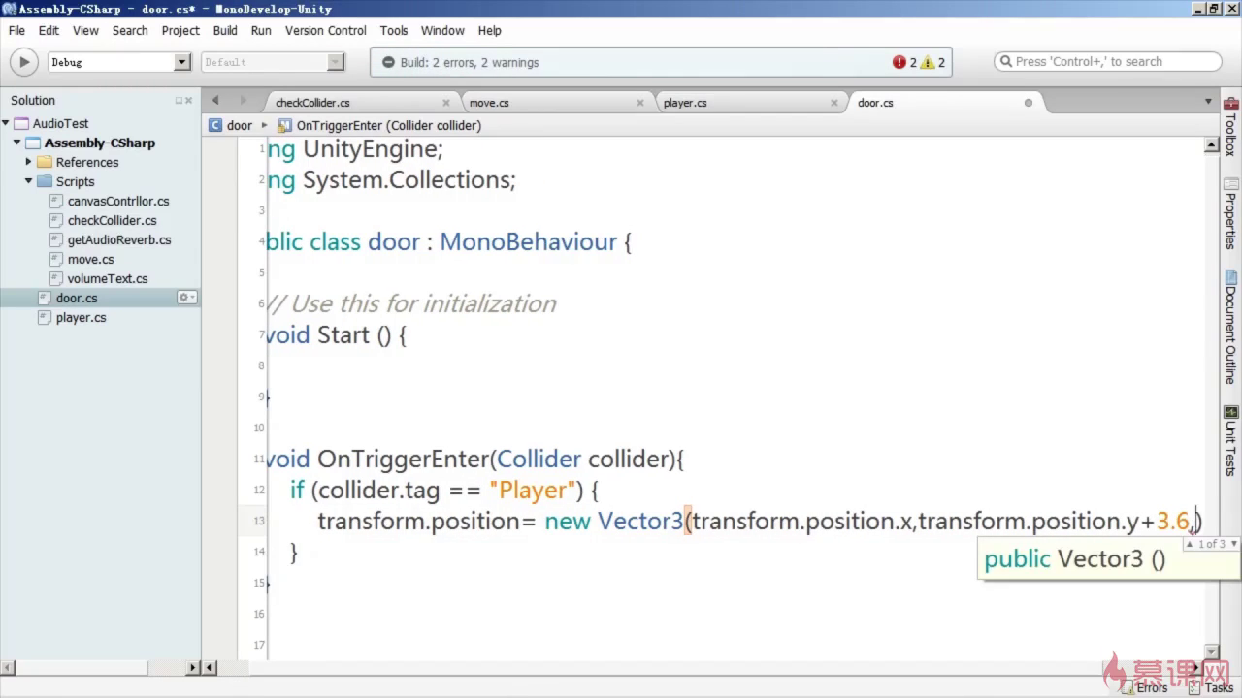
type("tan")
type("rans.")
type("form.position.z;;")
key("Return")
key("ctrl+s")
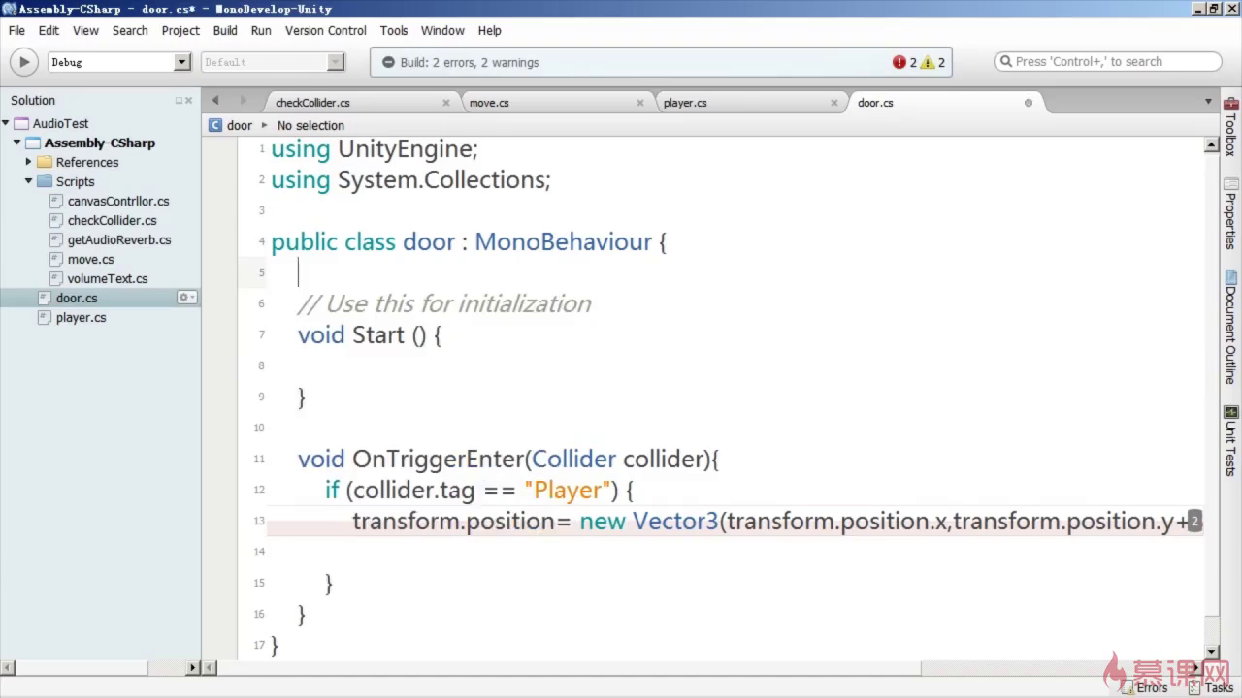
Step: Declare 'private AudioSource audioSource;' on the blank line under the class header
left_click(582, 490)
type("pr")
key("BackSpace")
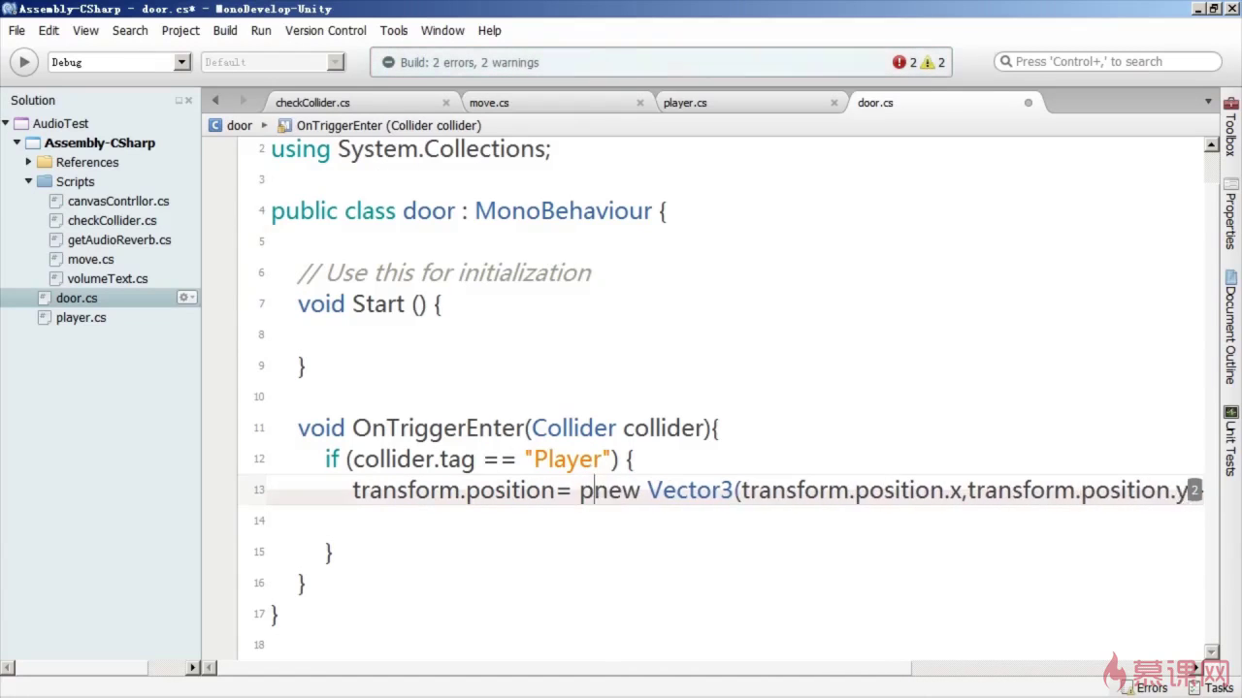
key("BackSpace")
left_click(320, 241)
type("private Au")
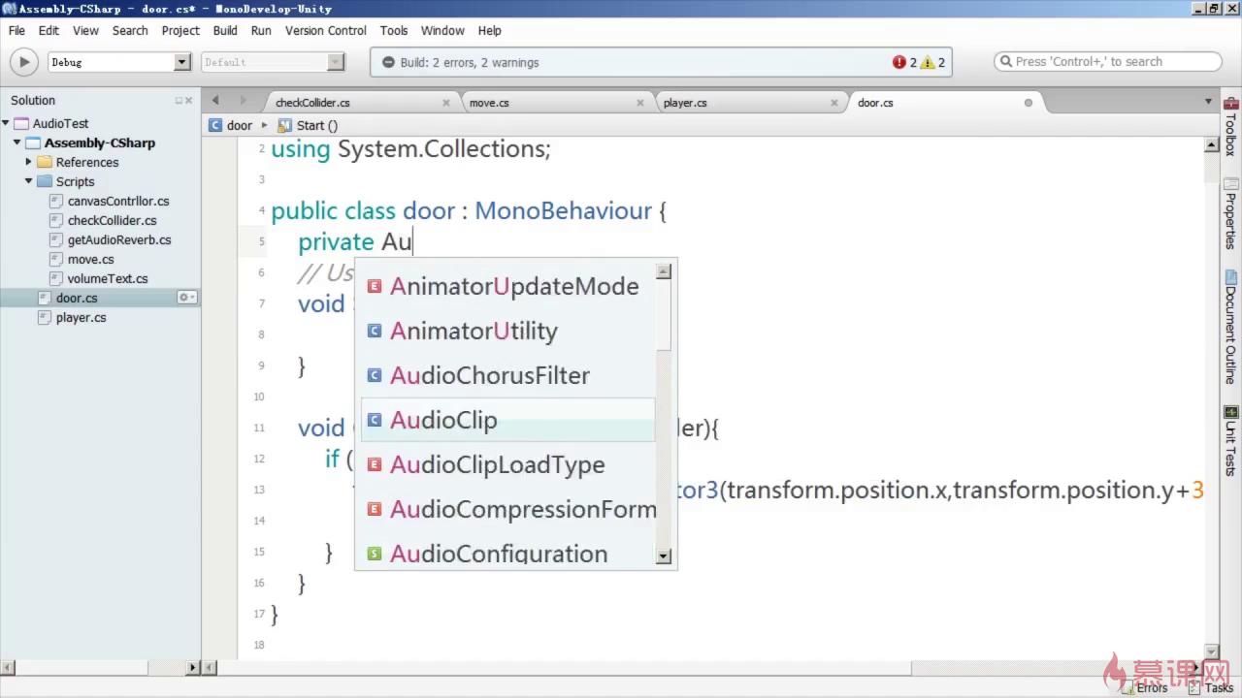
type("dioSource audio")
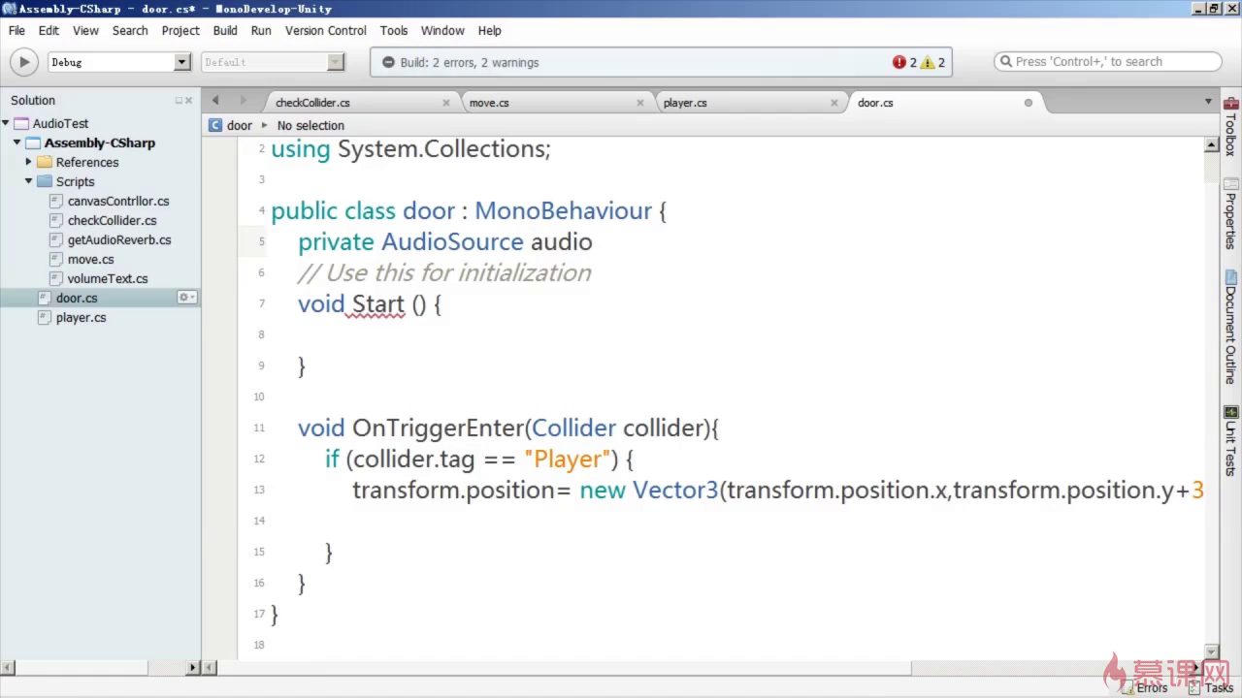
type("Source;")
Step: In Start, assign audioSource = this.GetComponent<AudioSource>();
left_click(326, 335)
type("aud ")
type("thsi")
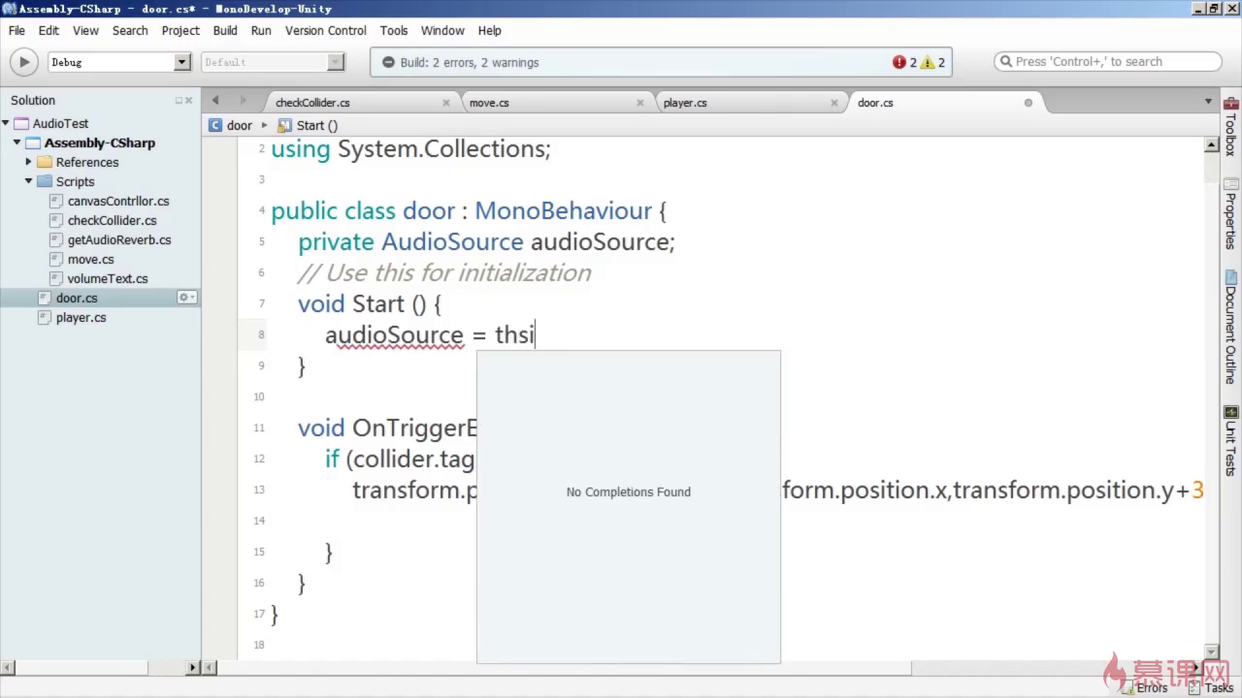
key("BackSpace")
key("BackSpace")
type("is.getc")
key("Return")
type(".GetComponent<>")
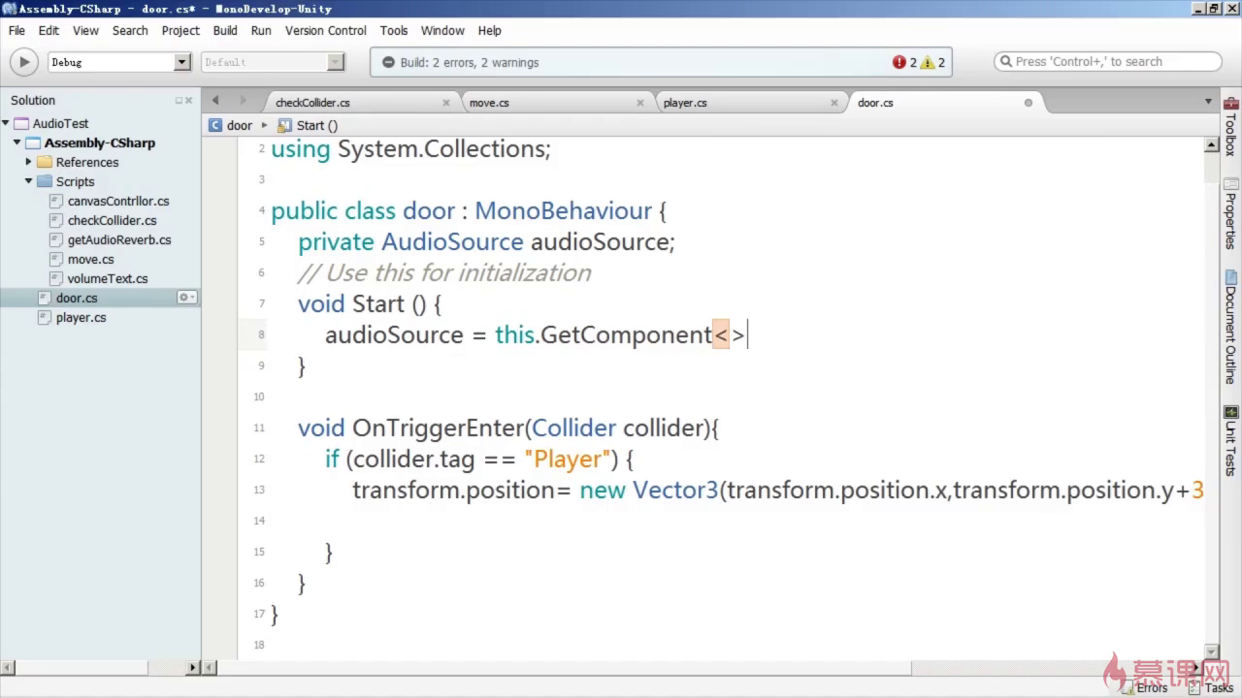
type("();")
key("Left")
key("Left")
key("Left")
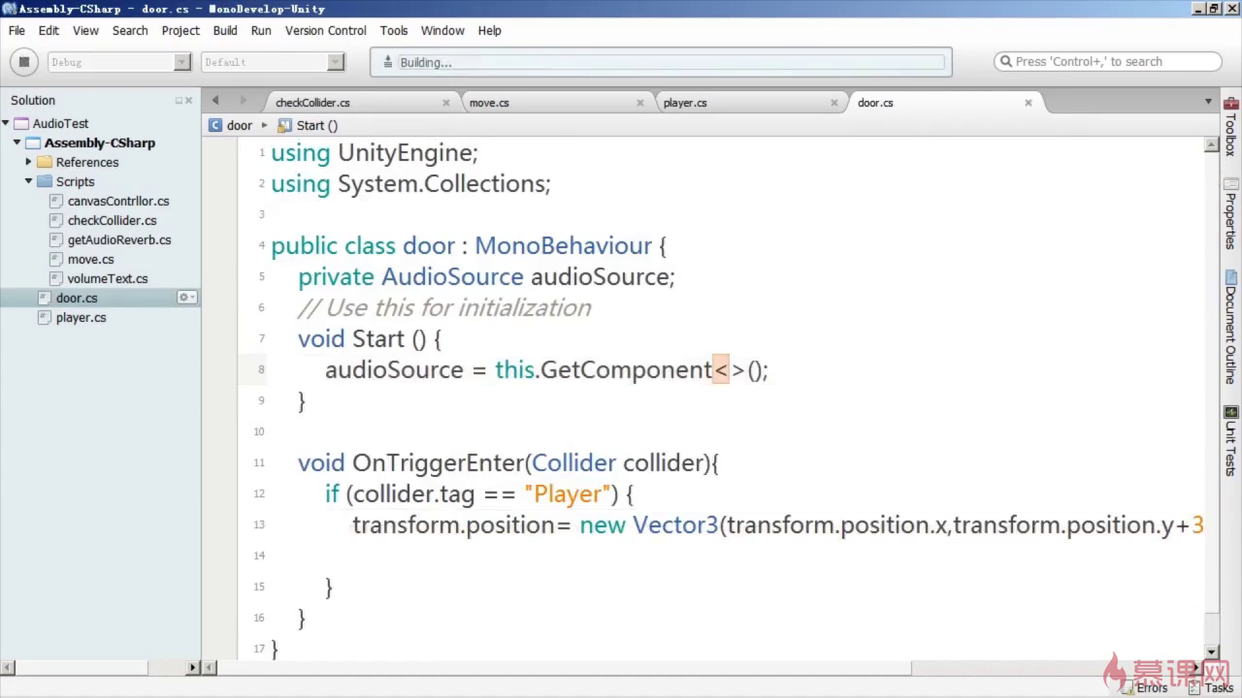
type("AudioS")
key("Return")
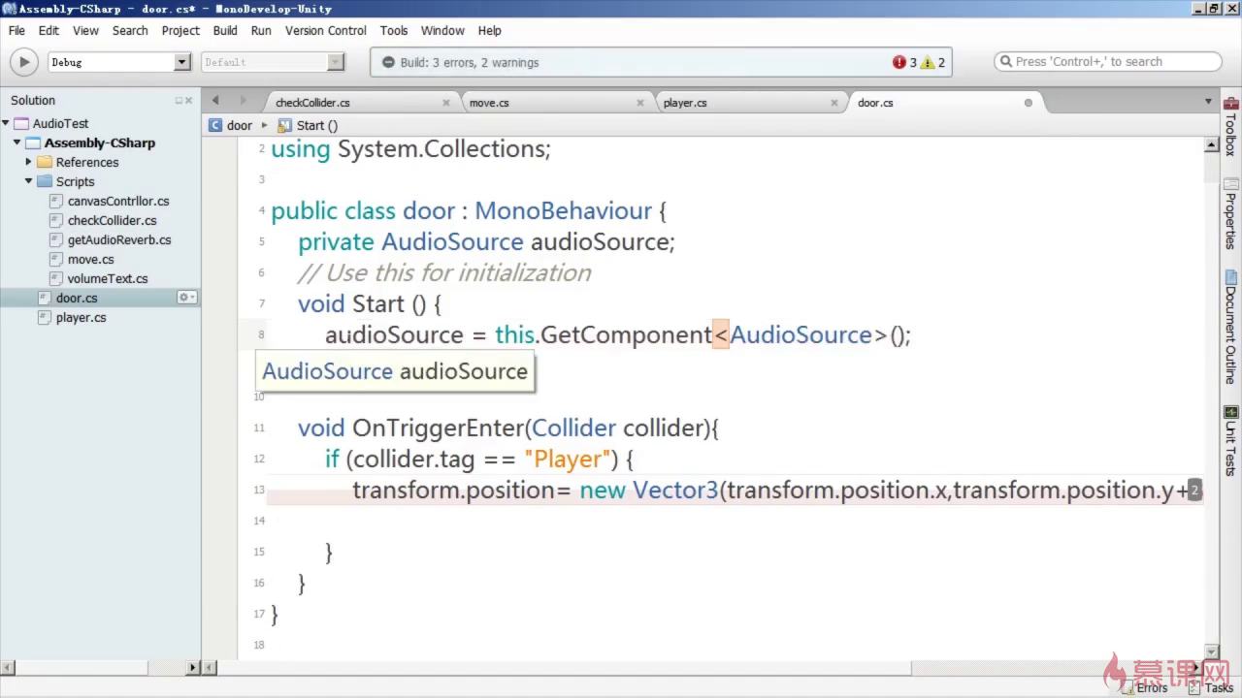
Step: Add audioSource.Play(); after the position update in OnTriggerEnter and save the script
left_click(580, 489)
type("a")
key("BackSpace")
left_click(352, 521)
type("audi")
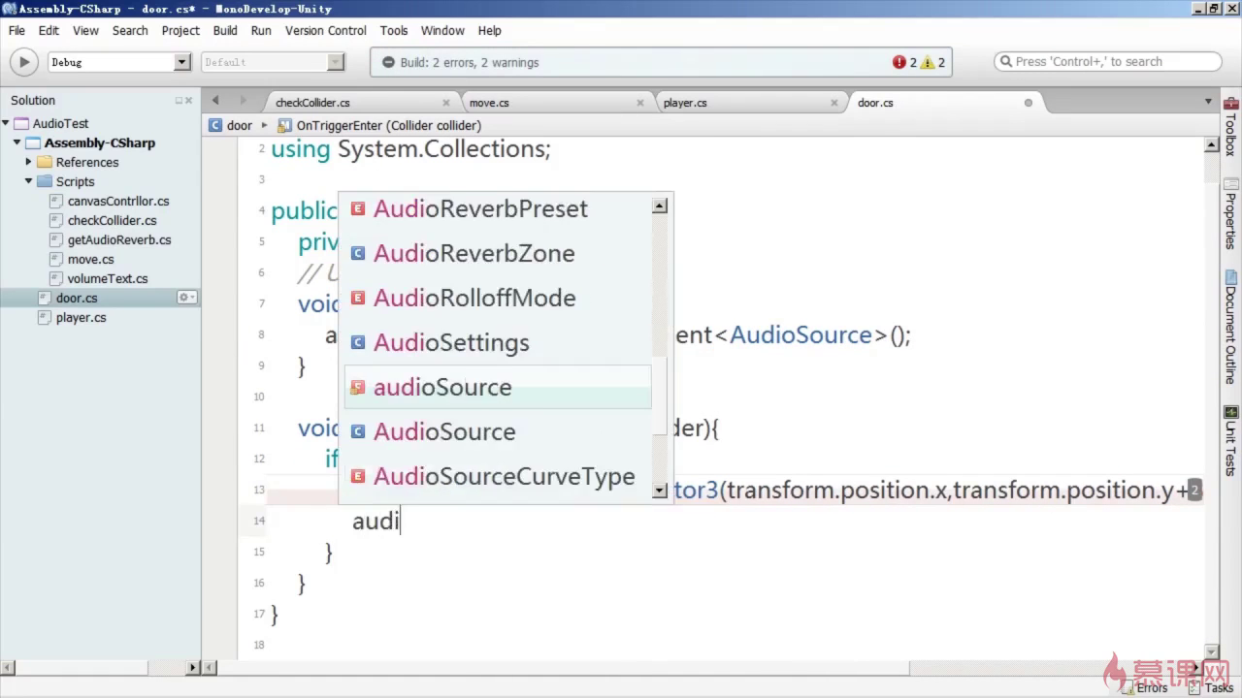
type("os.pl")
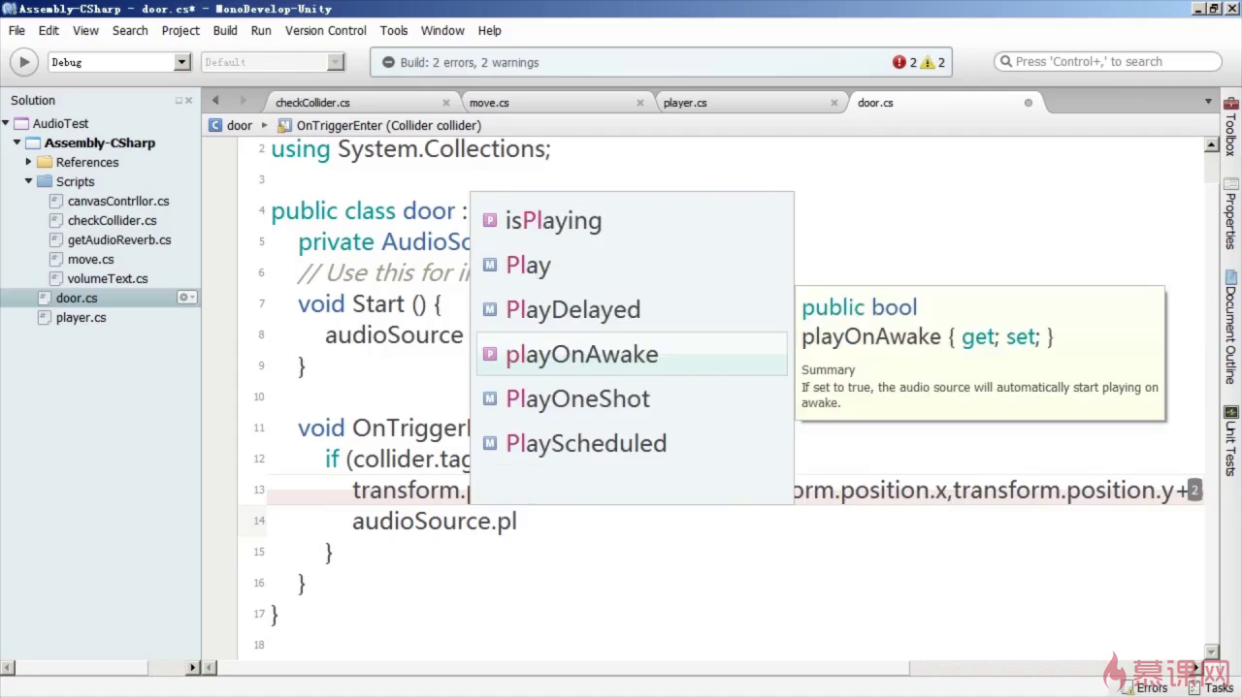
key("Up")
key("Up")
type("()")
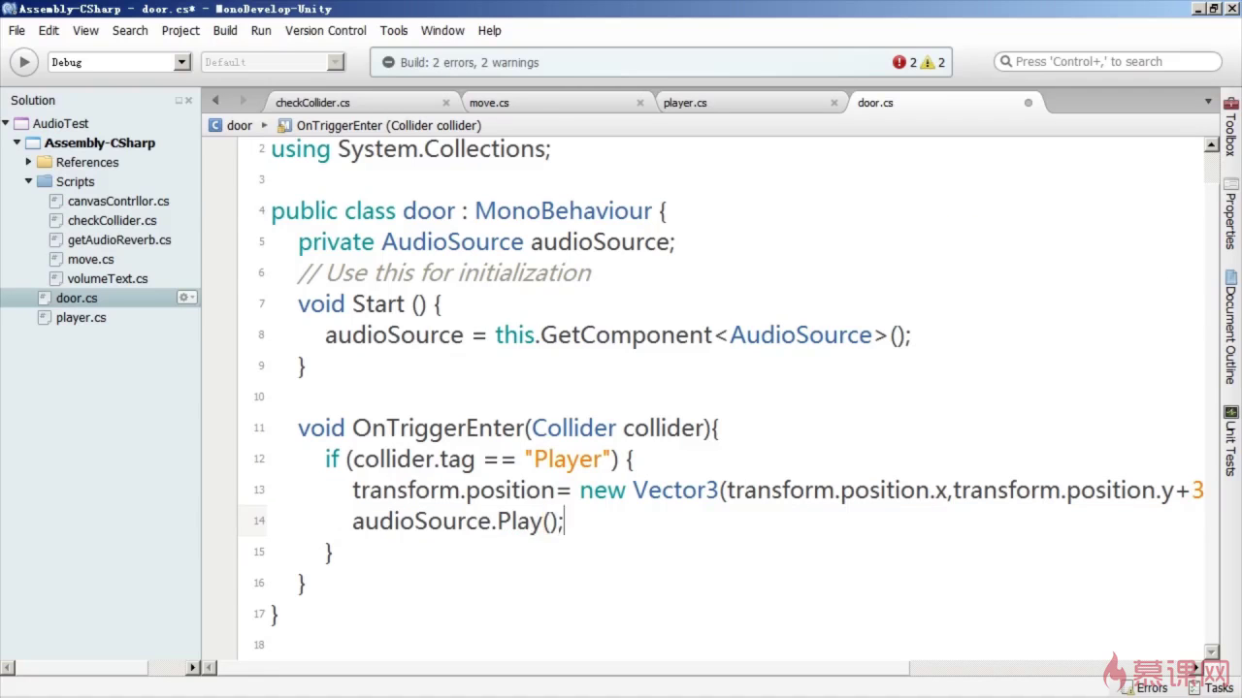
key("ctrl+s")
mouse_move(333, 552)
left_mouse_down()
mouse_move(325, 458)
mouse_move(298, 428)
left_mouse_up()
Step: Paste a copy of OnTriggerEnter below and rename it OnTriggerExit
key("ctrl+c")
left_click(304, 583)
key("Return")
key("ctrl+v")
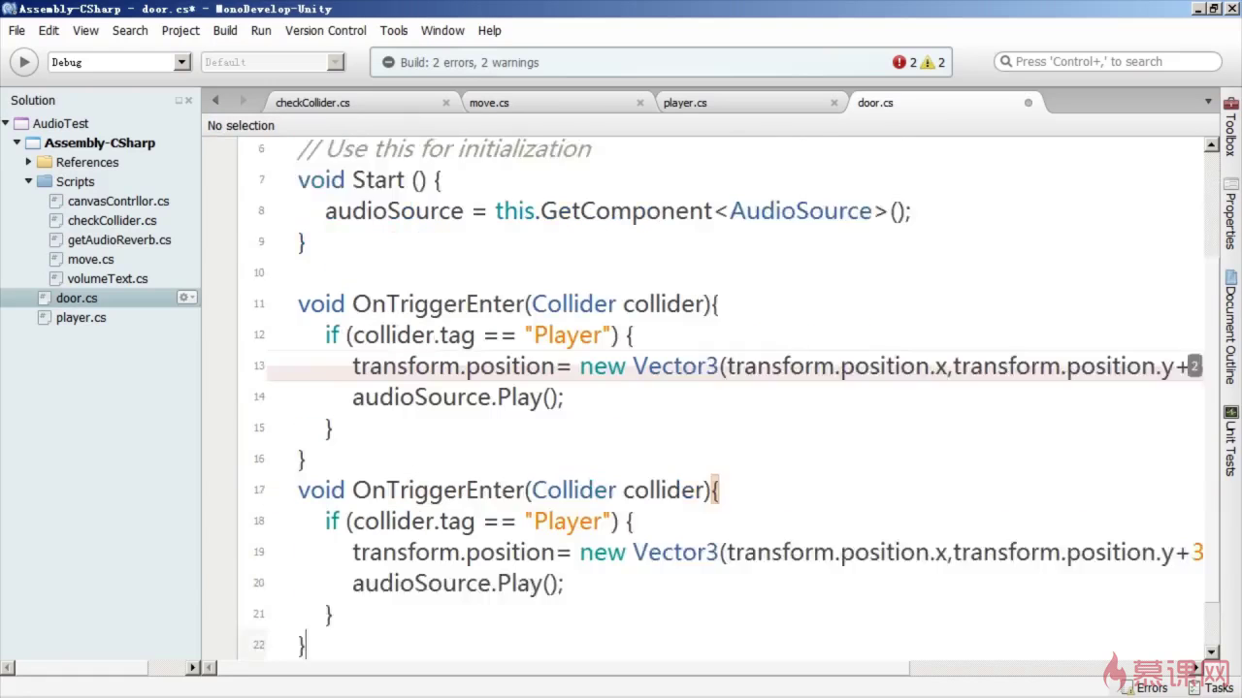
scroll(705, 388, "down", 2)
left_click_drag(519, 428, 477, 427)
type("xit")
left_click(634, 459)
key("ctrl+s")
Step: Change the +3.6 y offset in OnTriggerExit to -3.6 and save
left_click(1191, 490)
key("BackSpace")
type("-3.6,")
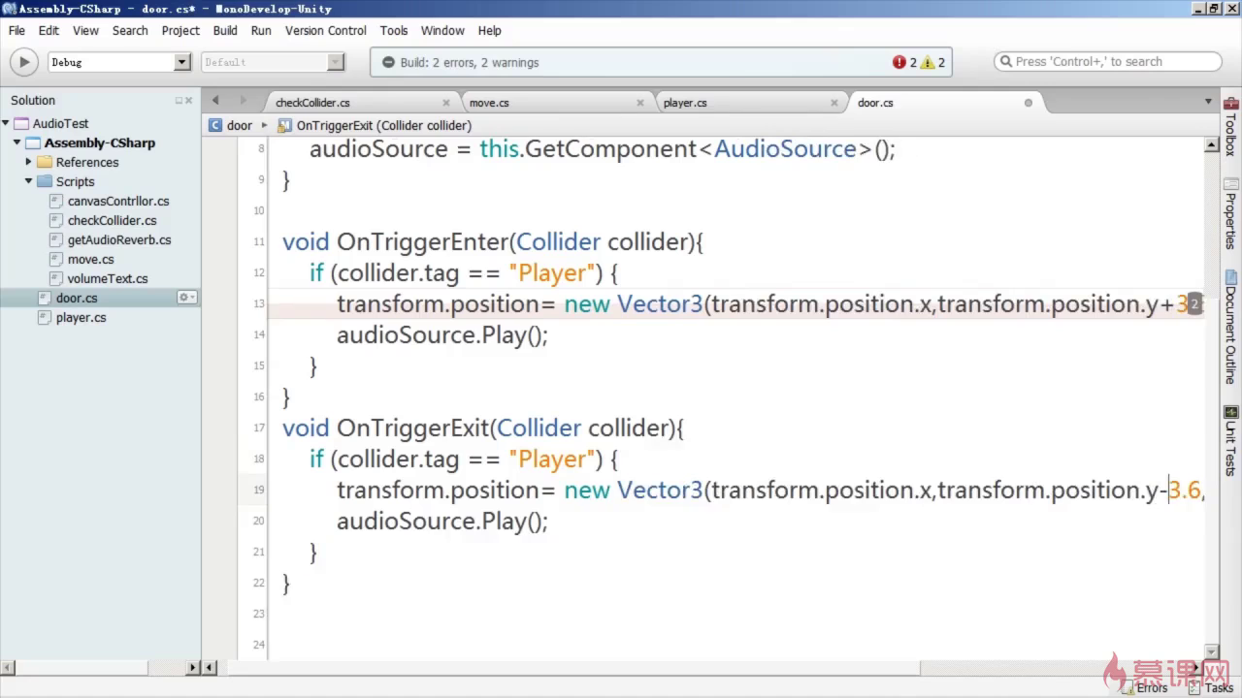
left_click(549, 521)
key("ctrl+s")
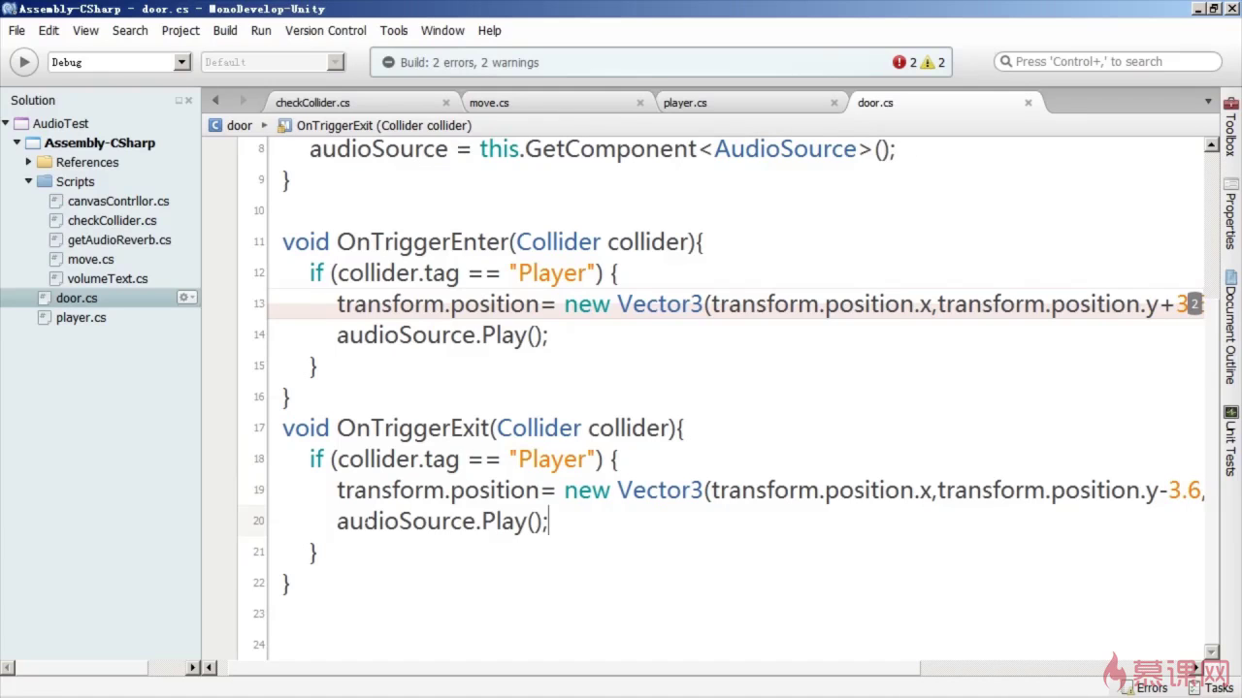
Step: After checking the Unity Console errors, write both offsets as 3.6f and save
left_click(1198, 9)
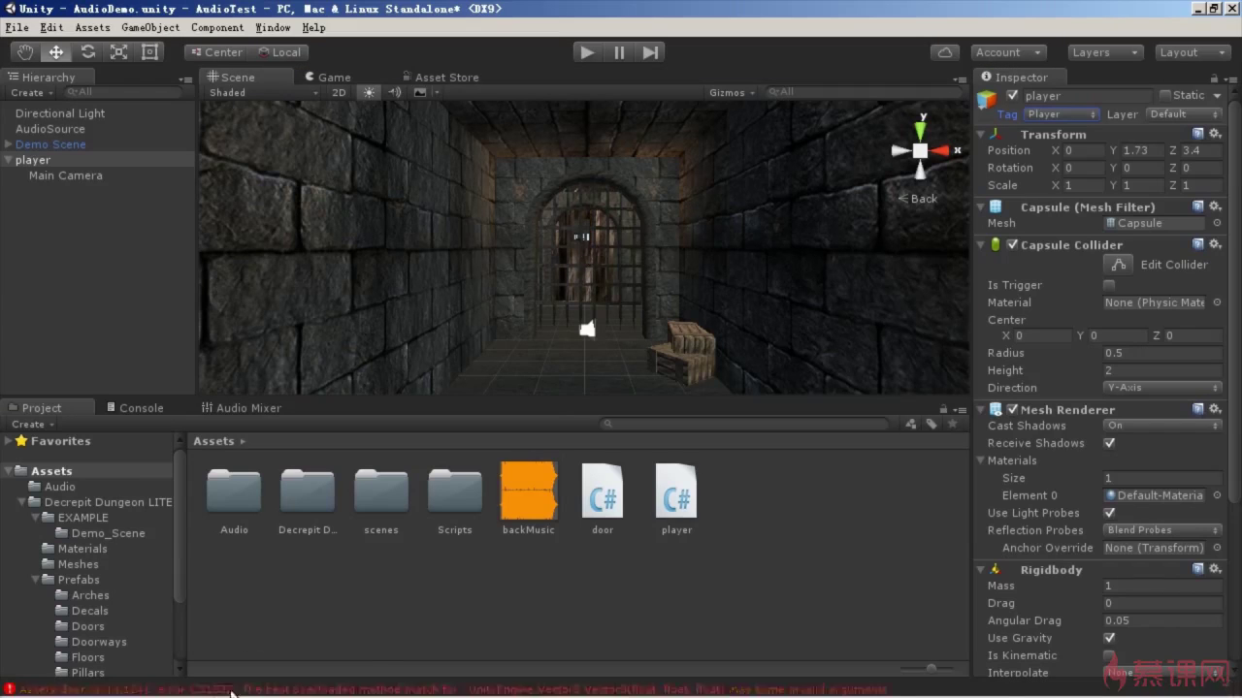
left_click(388, 689)
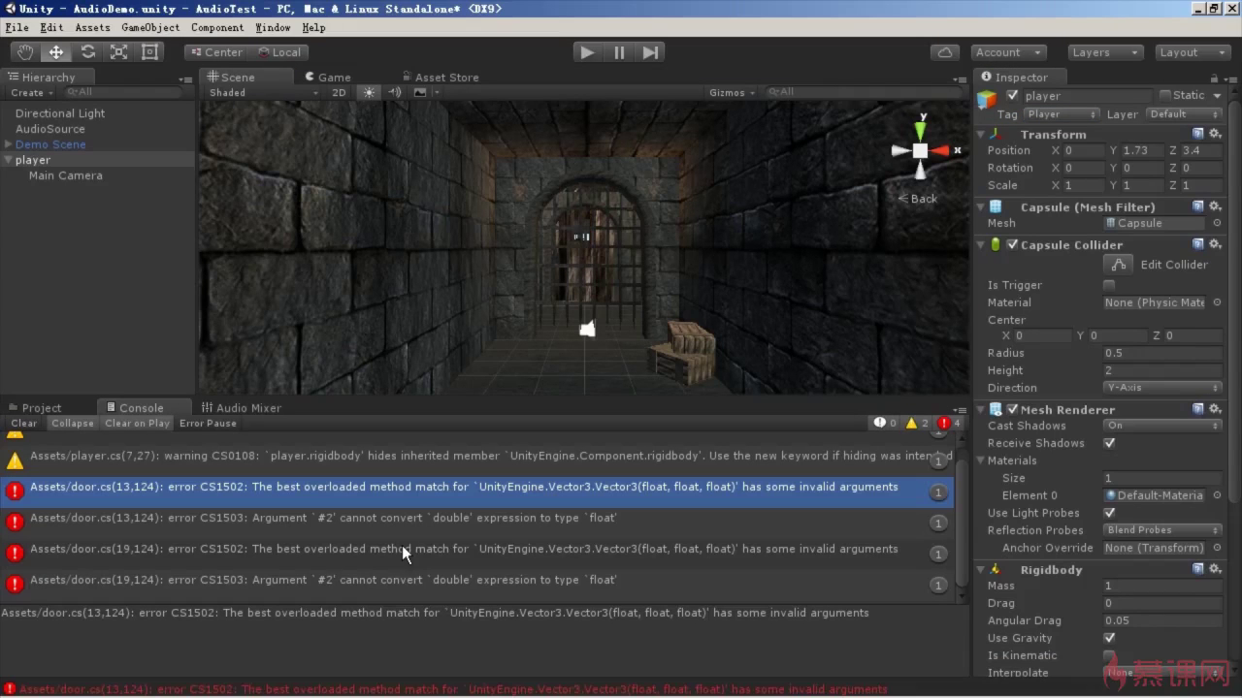
mouse_move(400, 696)
left_click(330, 677)
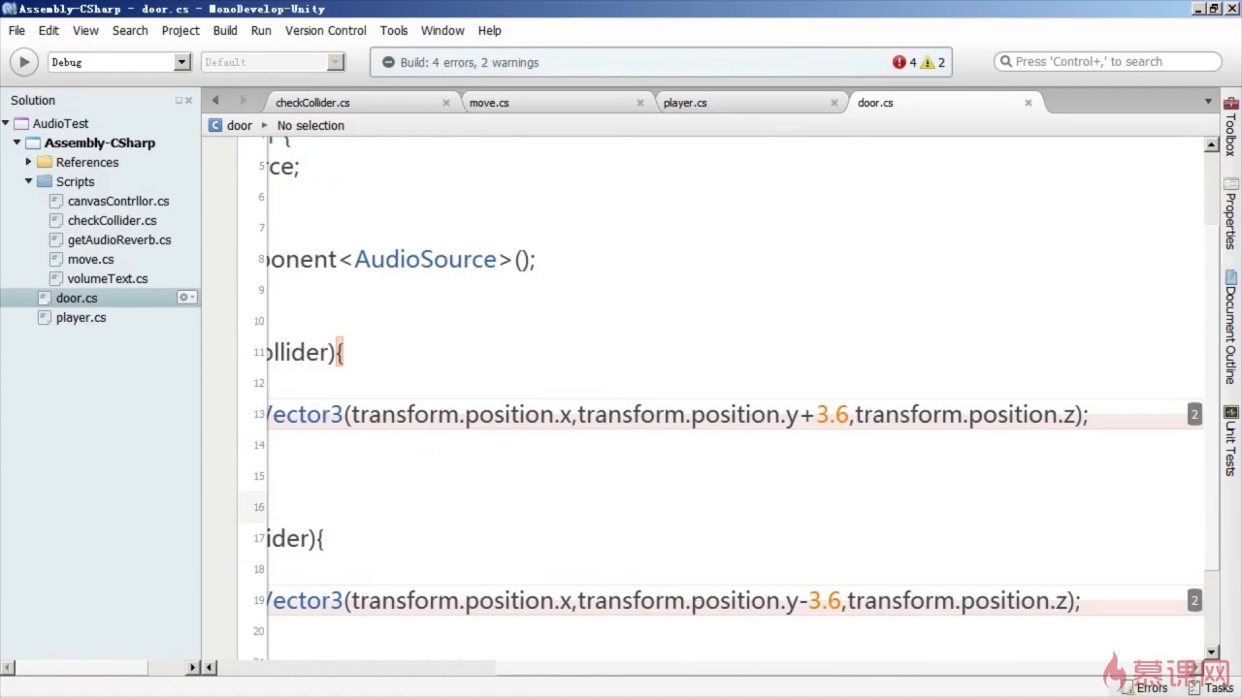
type("f")
left_click(841, 600)
type("f")
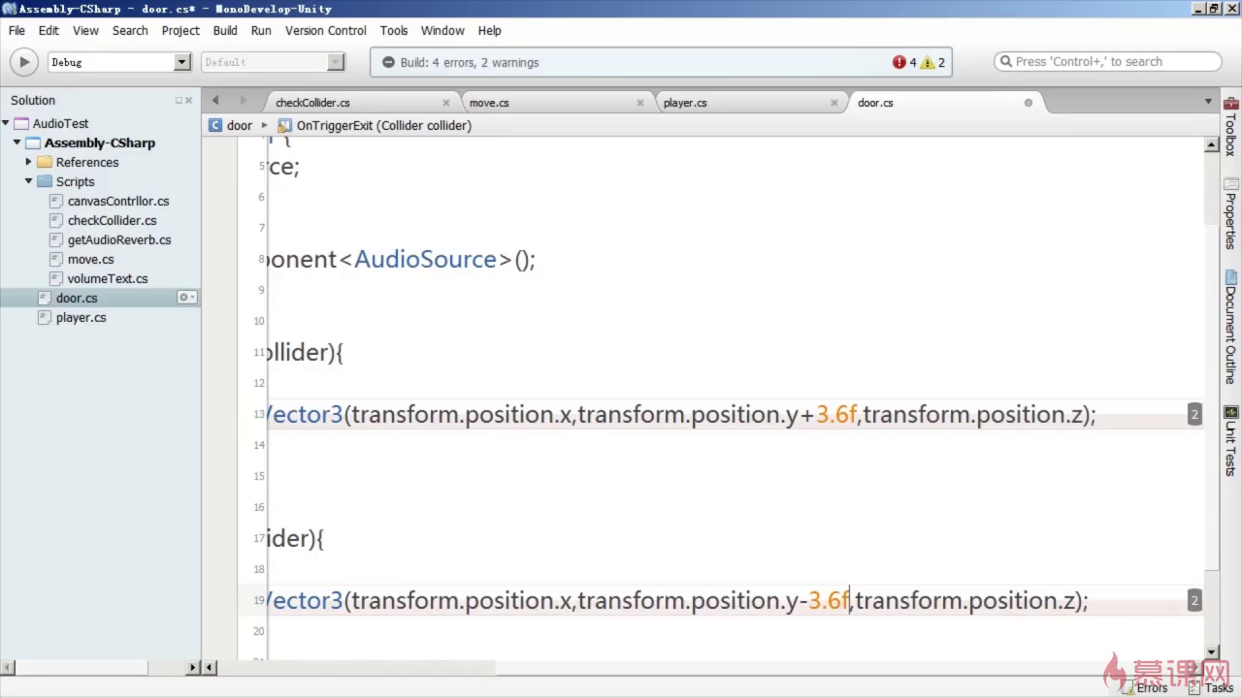
key("ctrl+s")
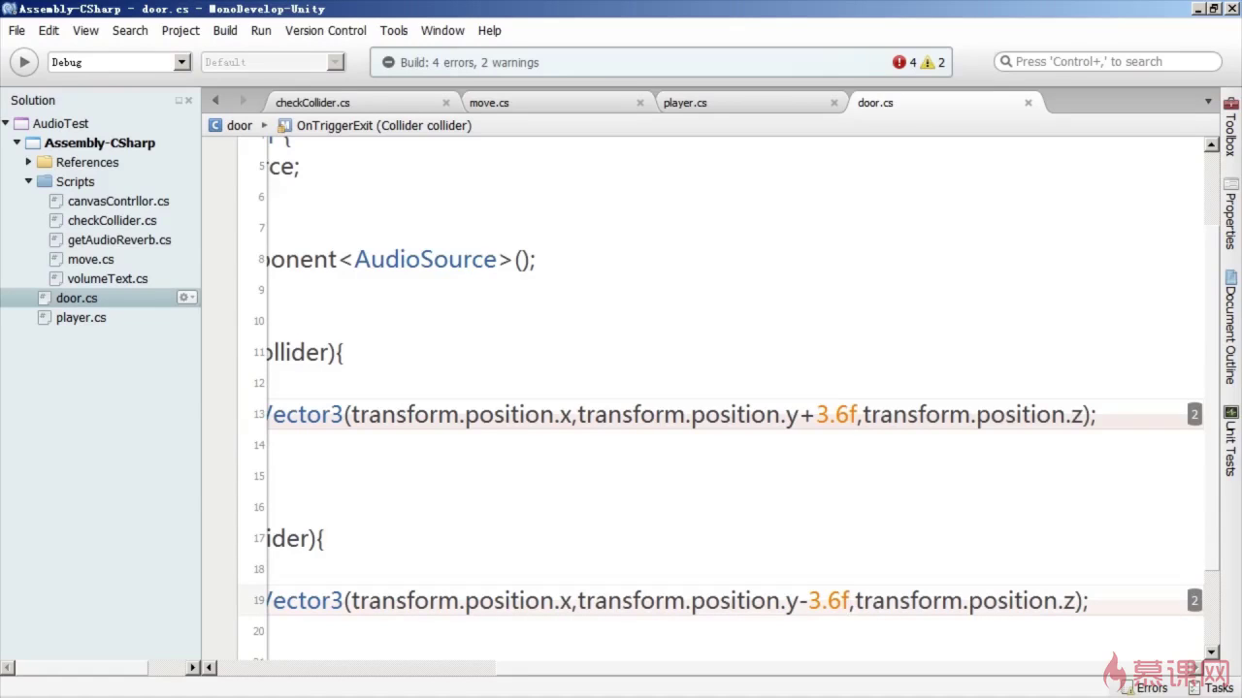
Step: Enter play mode, walk briefly, then select Arch_Gate in the Scene view
left_click(1199, 11)
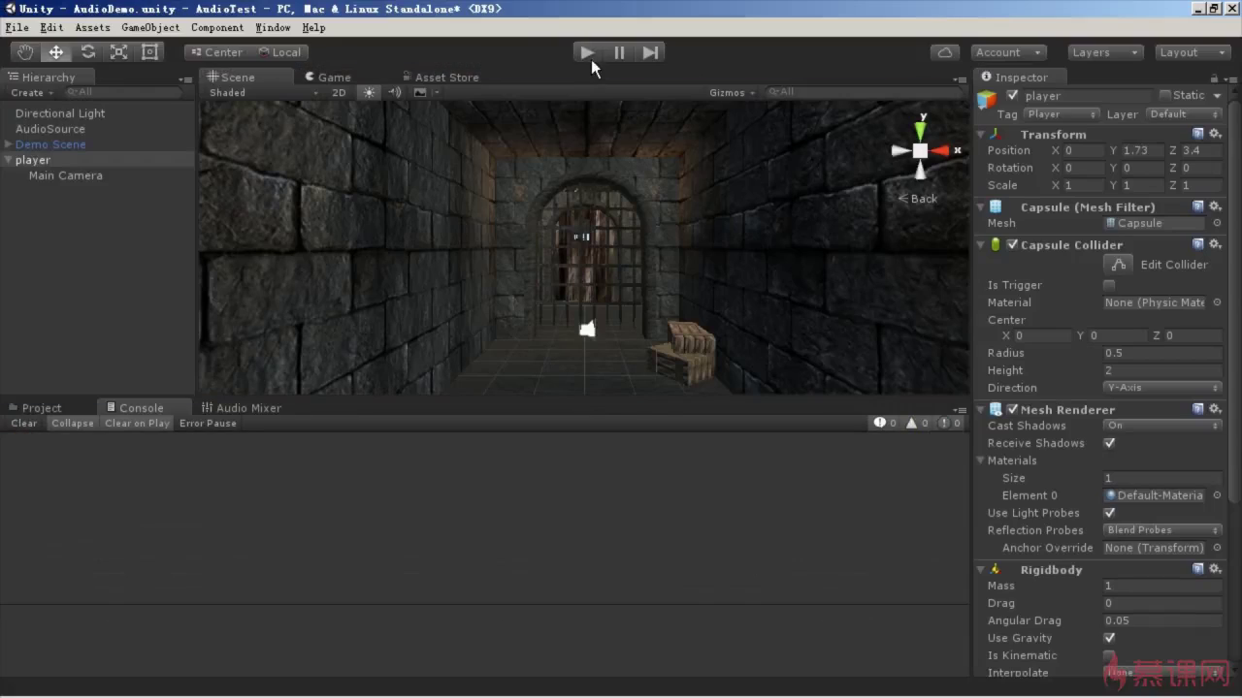
left_click(584, 50)
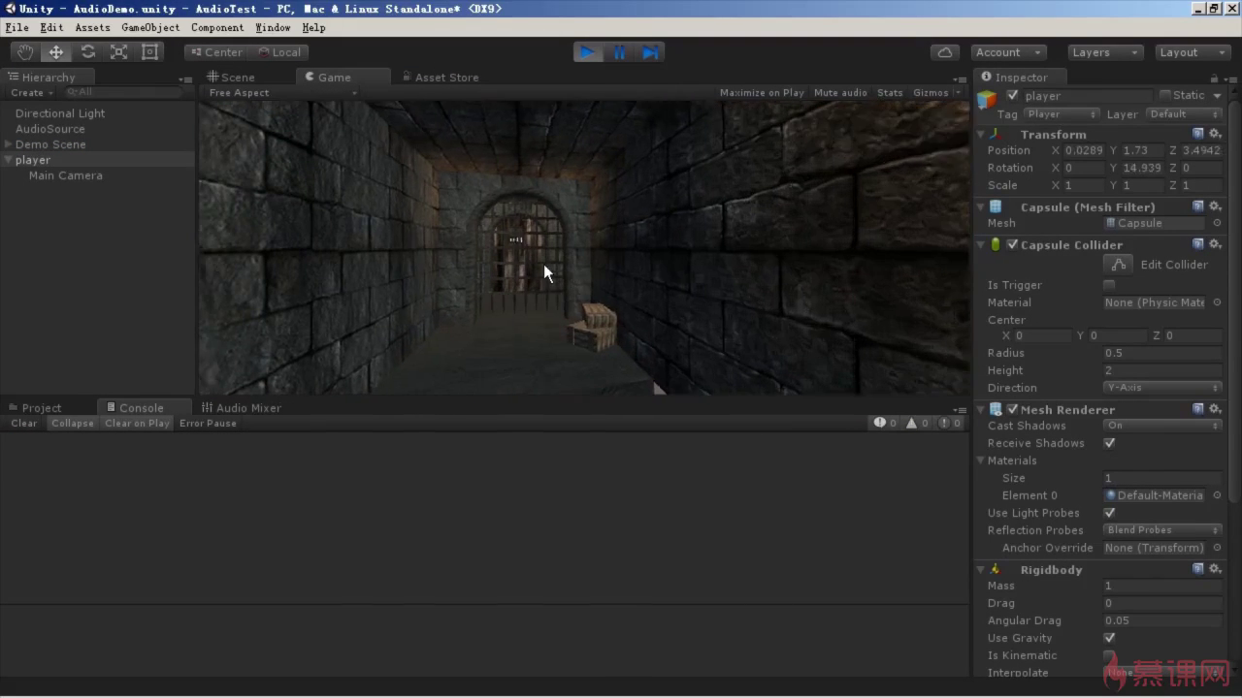
key("w")
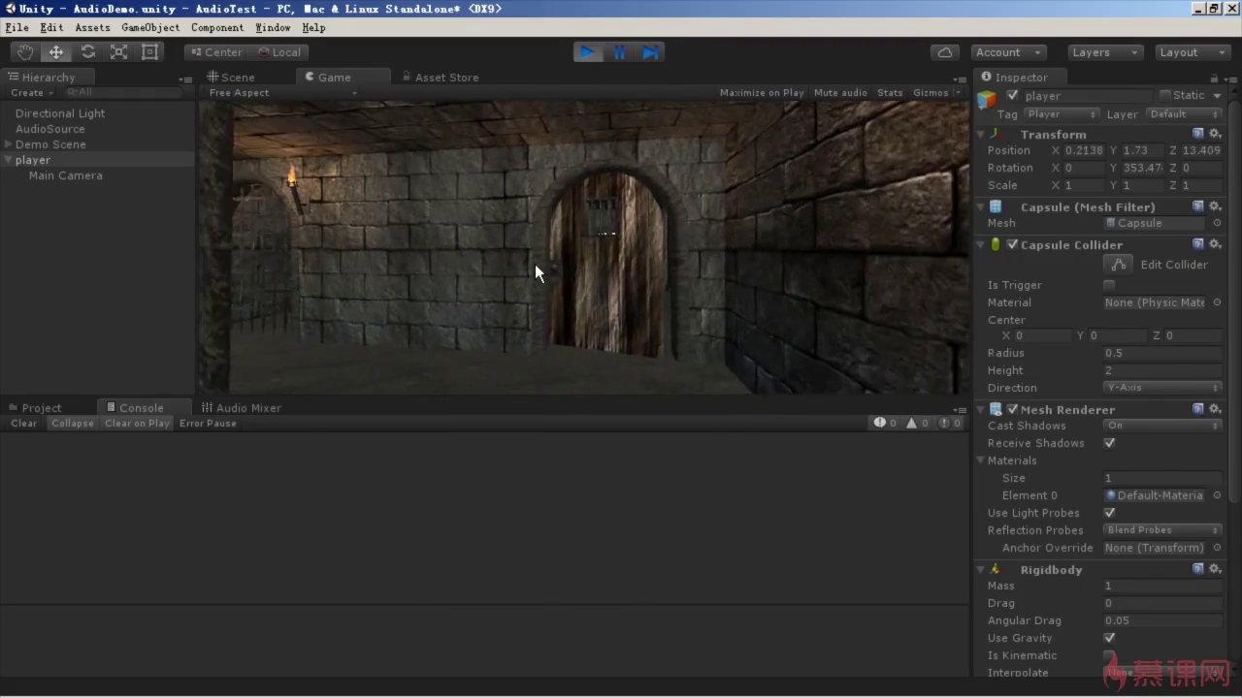
key("s")
left_click(237, 77)
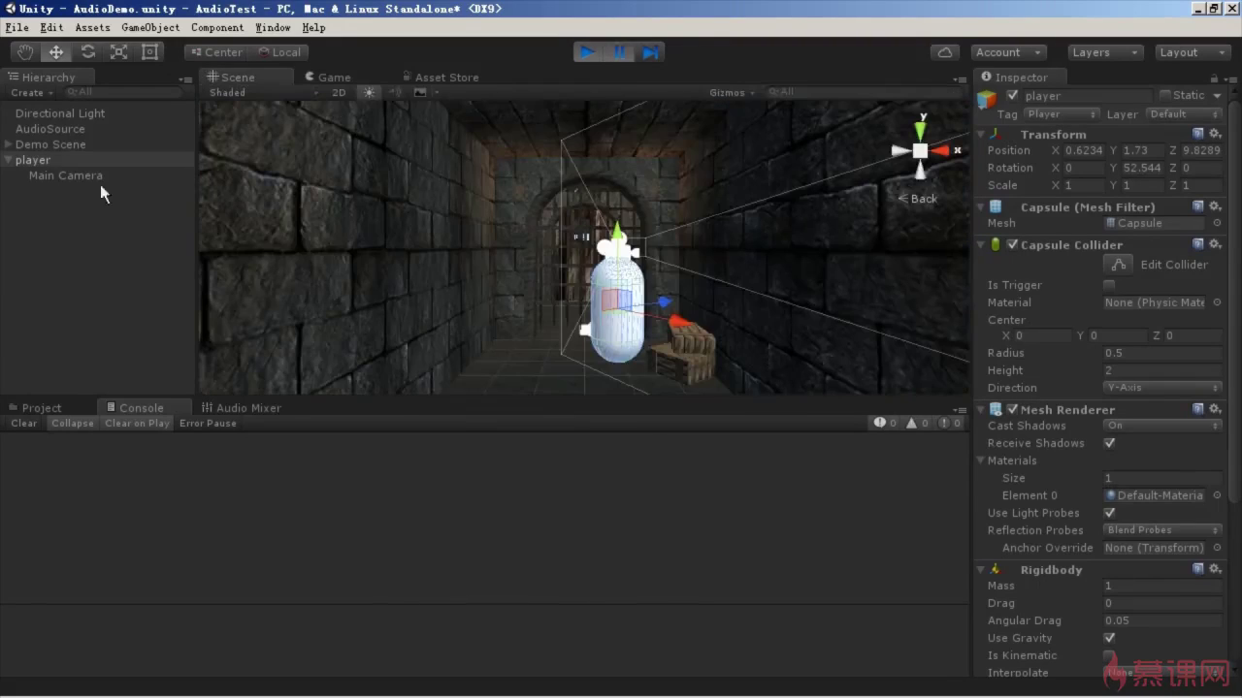
left_click(558, 291)
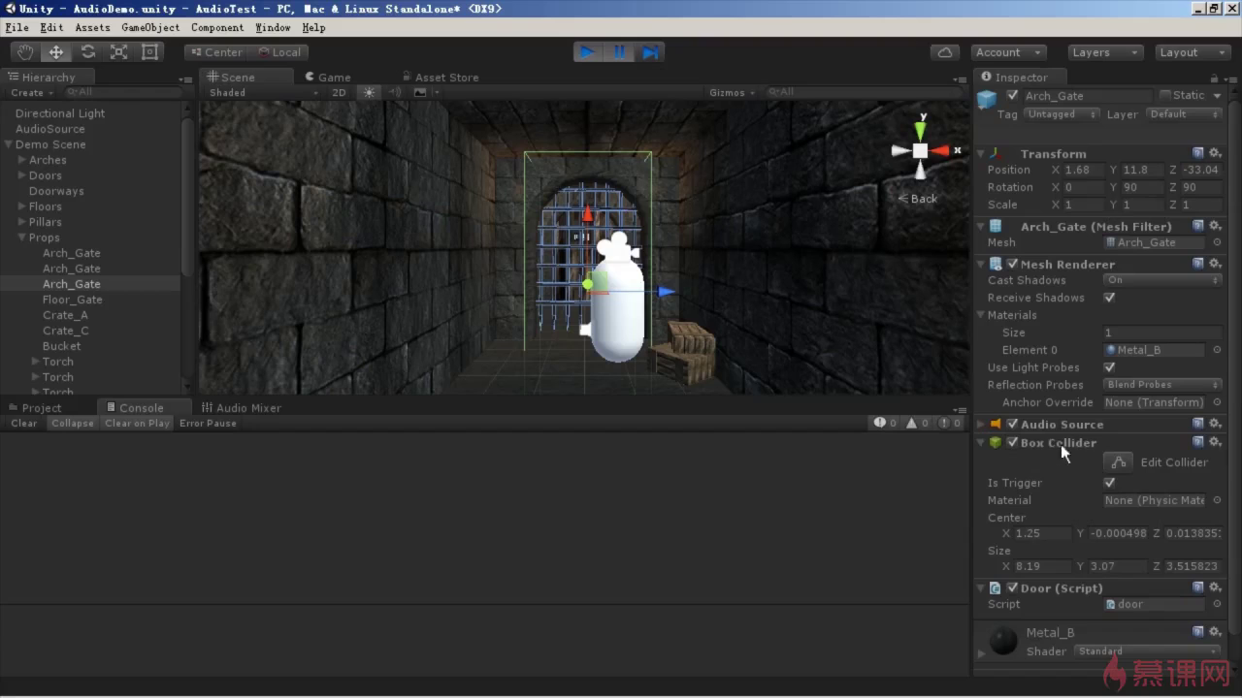
Step: Walk the player with WASD through the arch gate as it rises to Y 15.4, then stop play
key("ctrl+2")
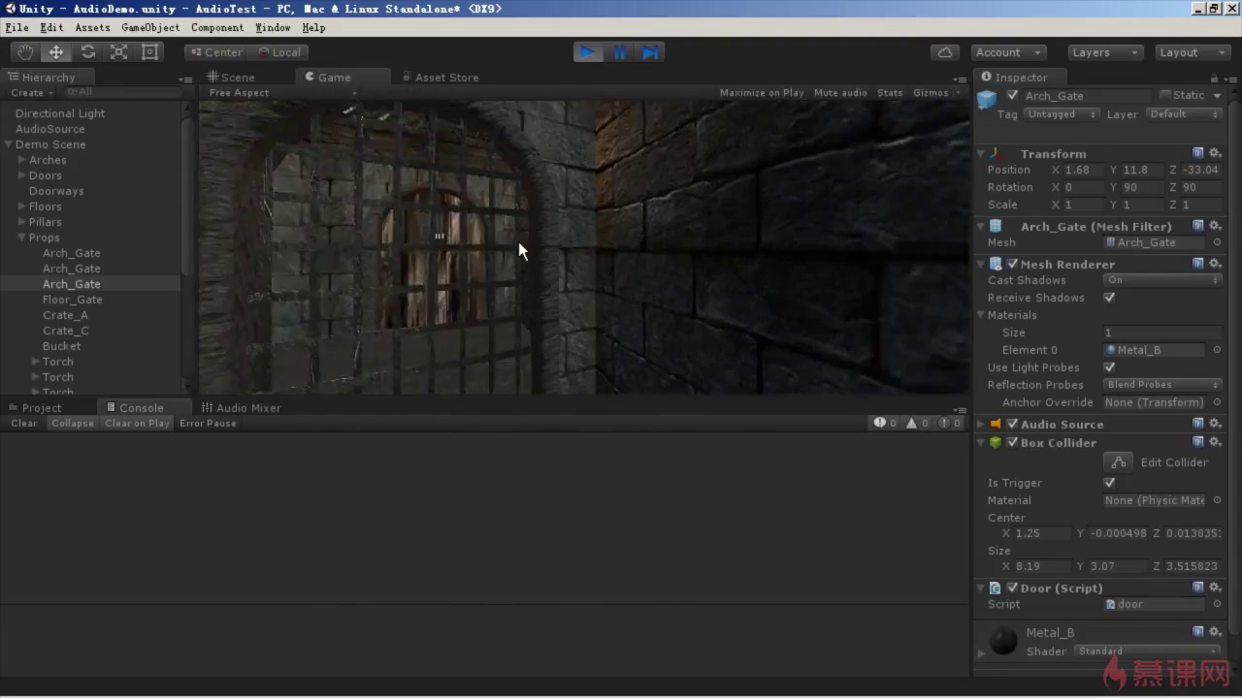
key("w")
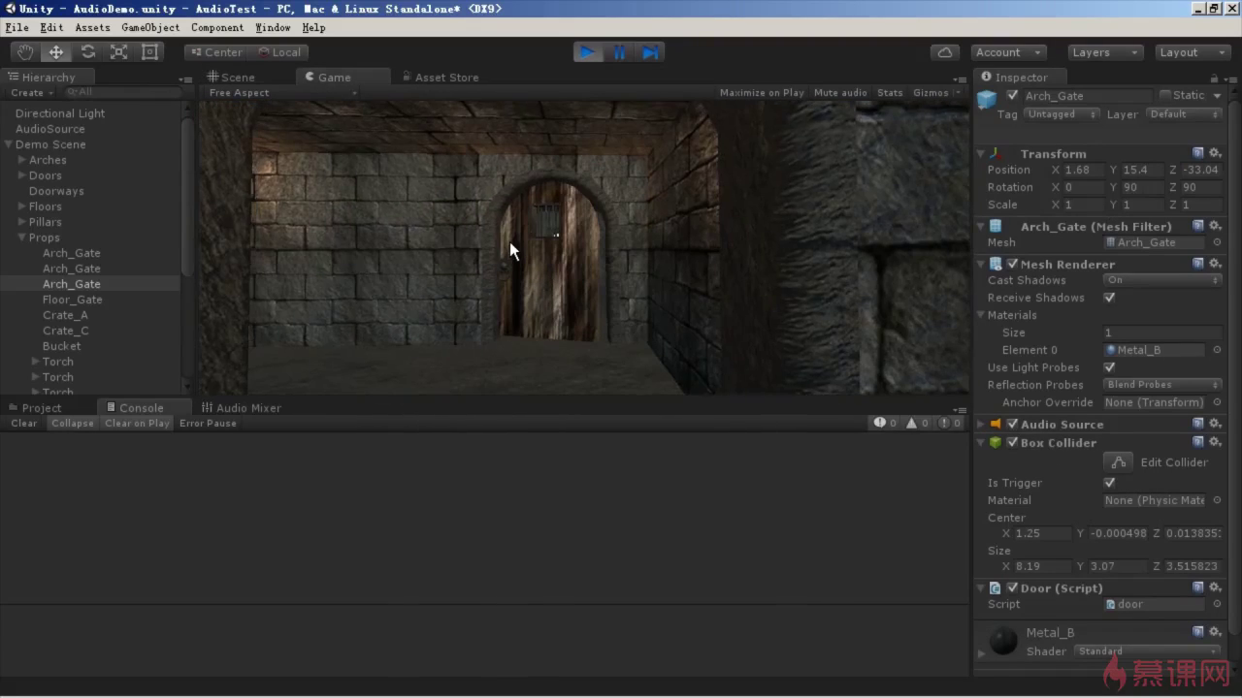
key("w")
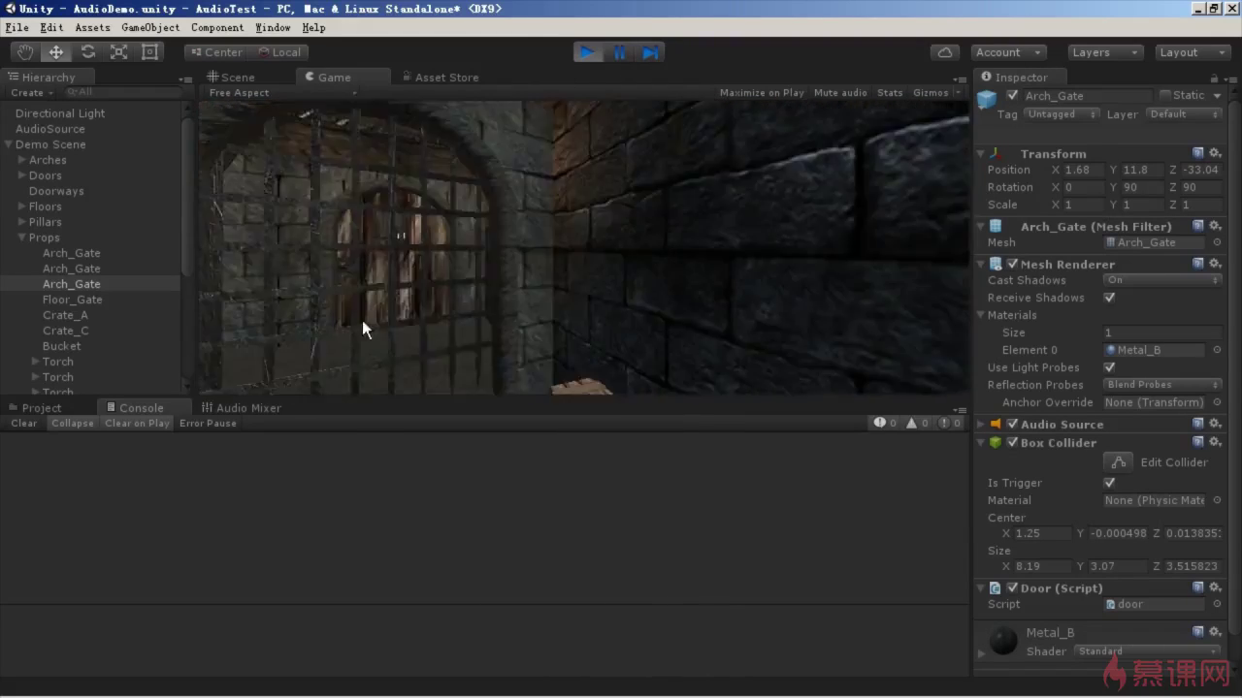
key("w")
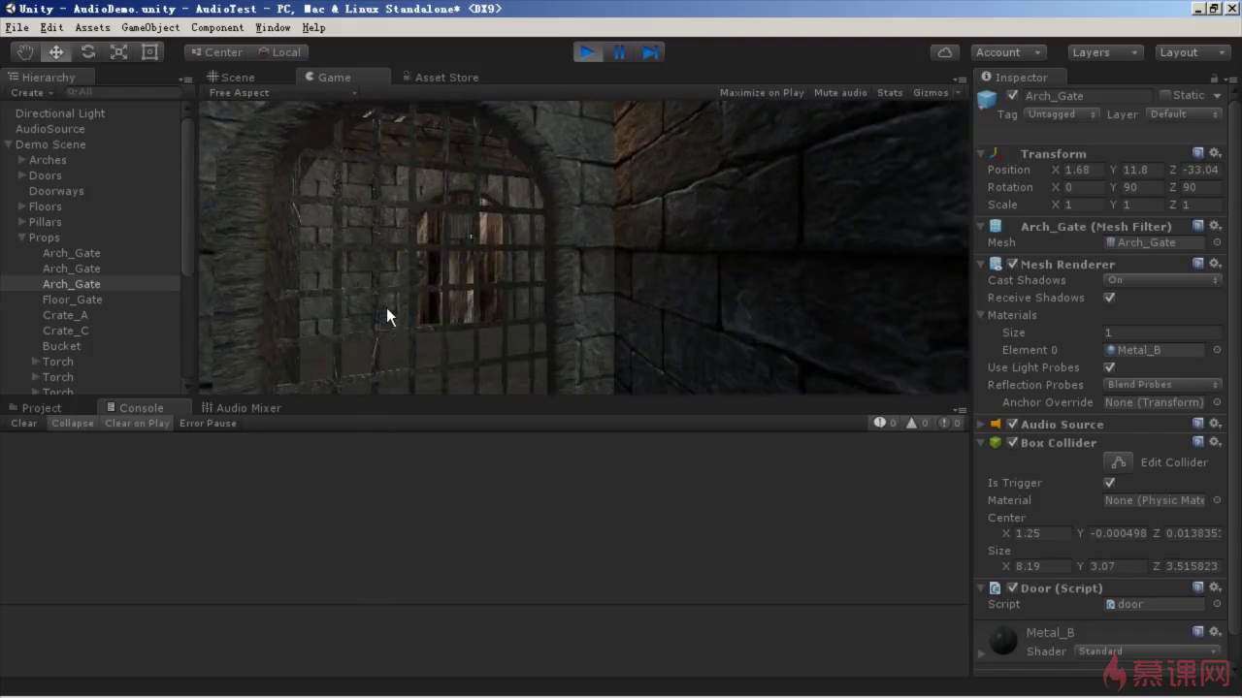
key("s")
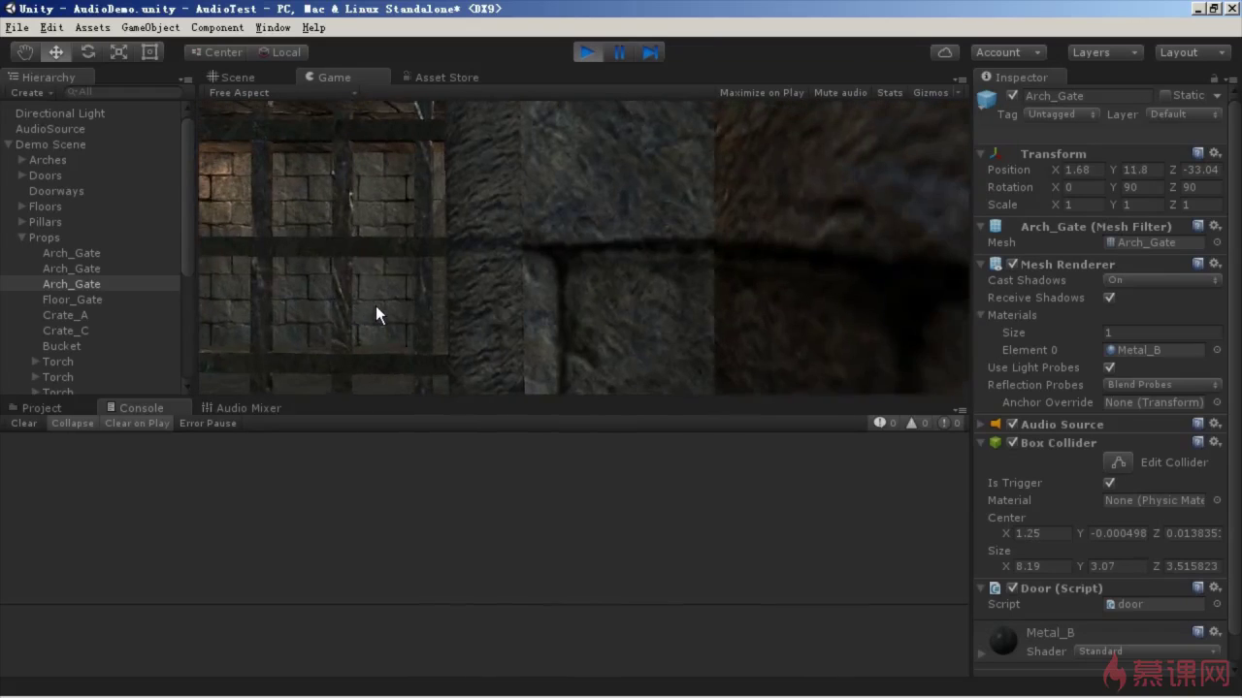
key("a")
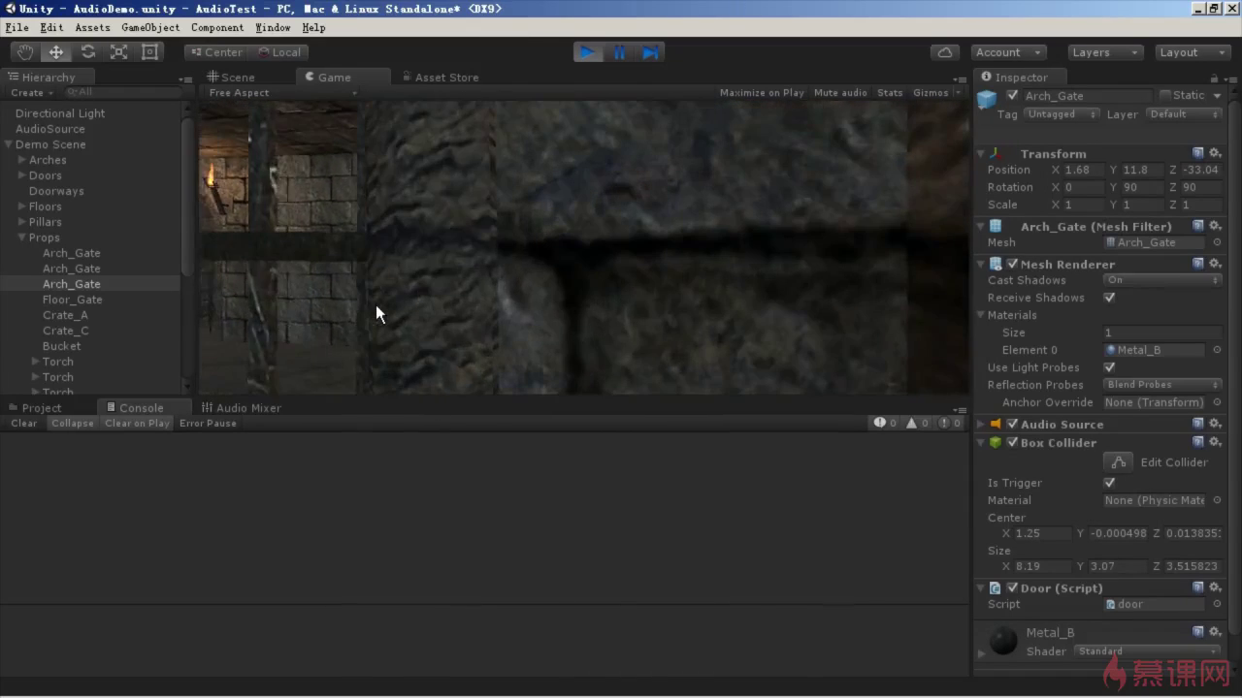
key("w")
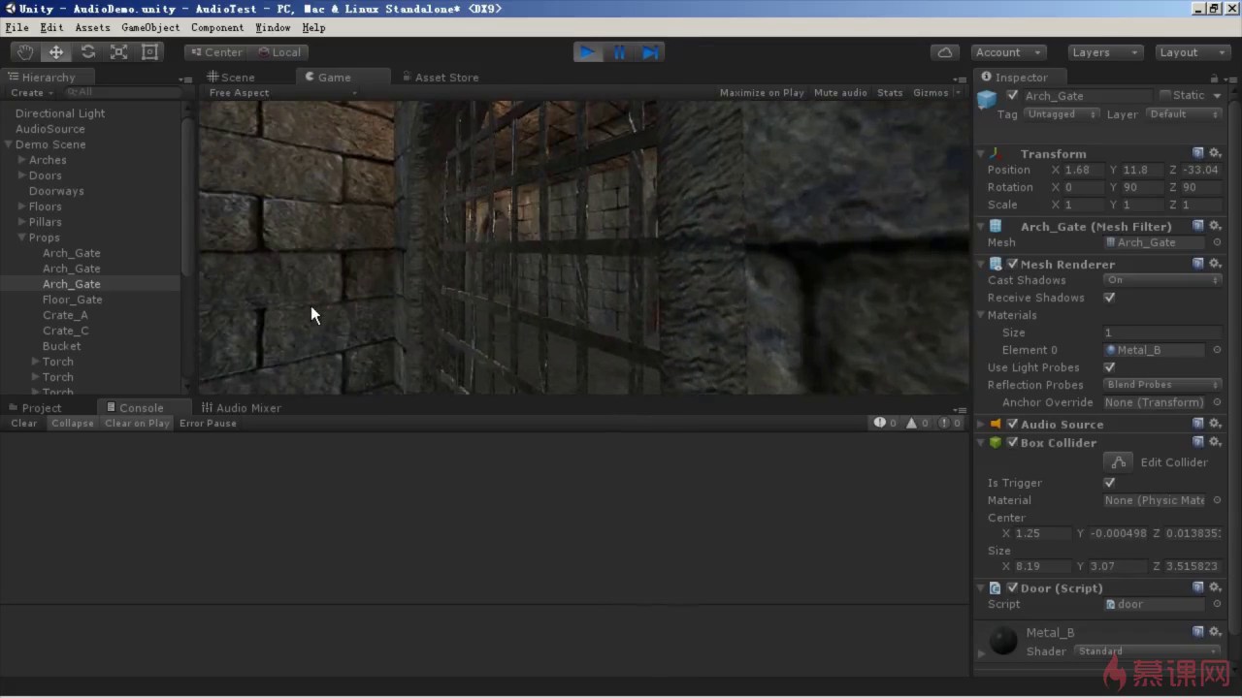
key("a")
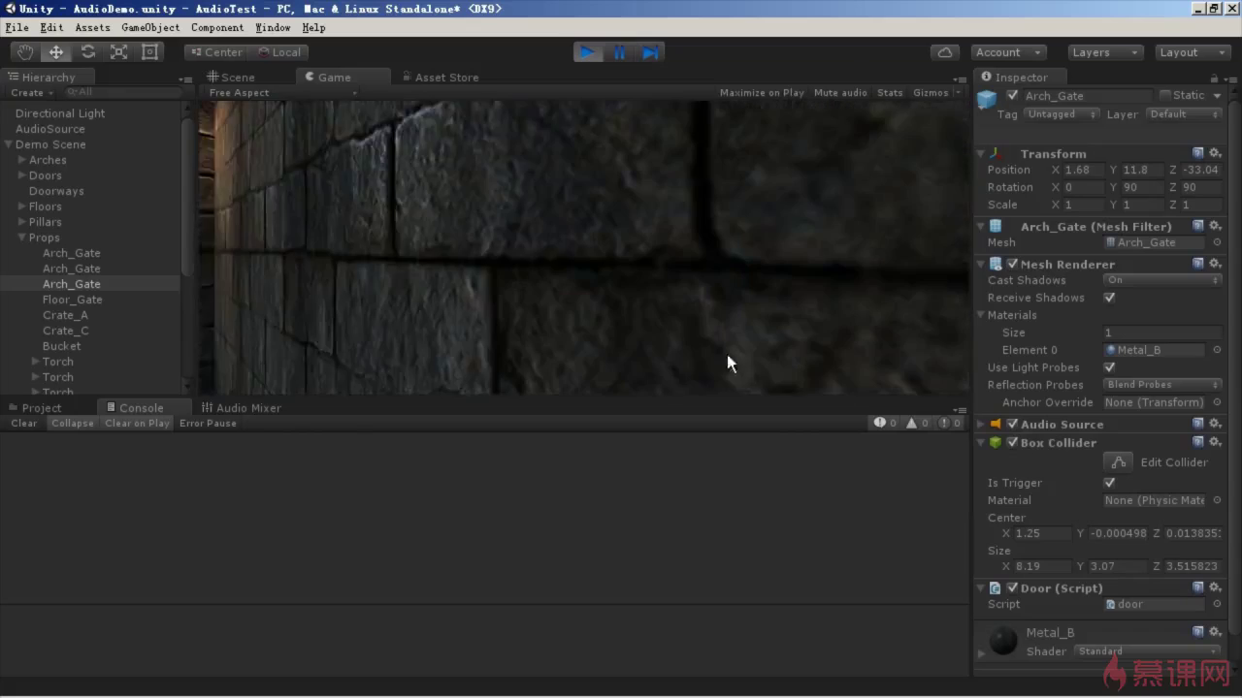
key("w")
key("d")
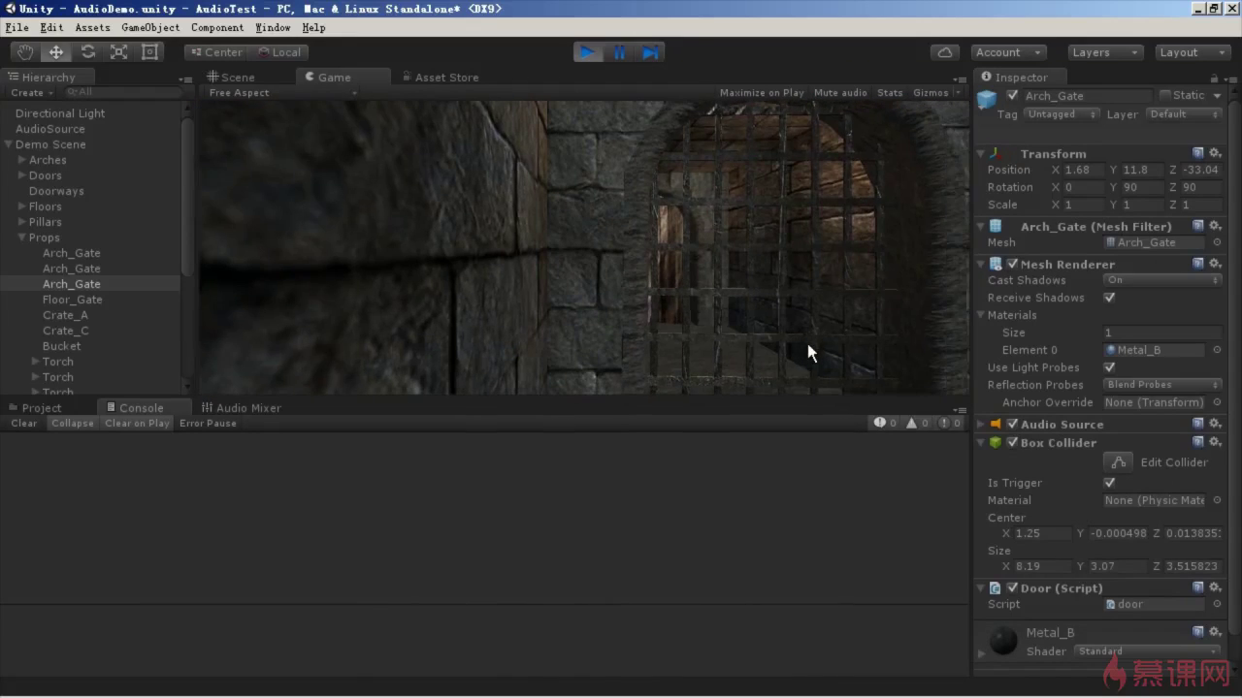
key("w")
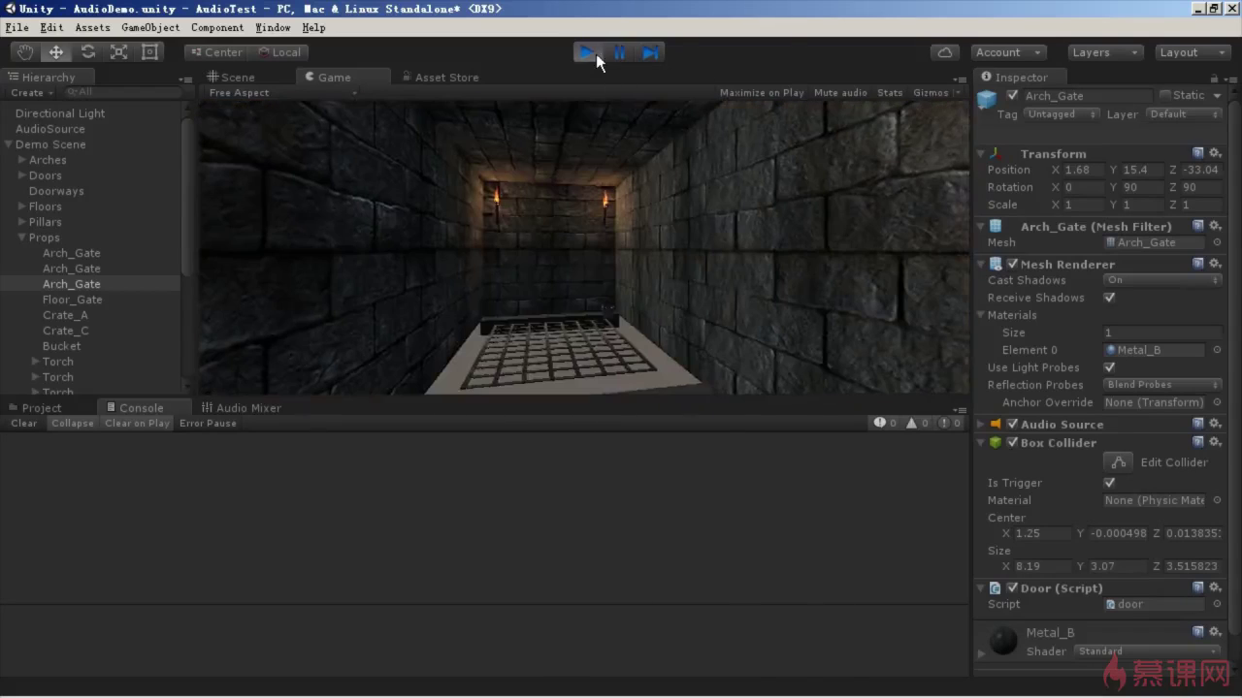
left_click(596, 54)
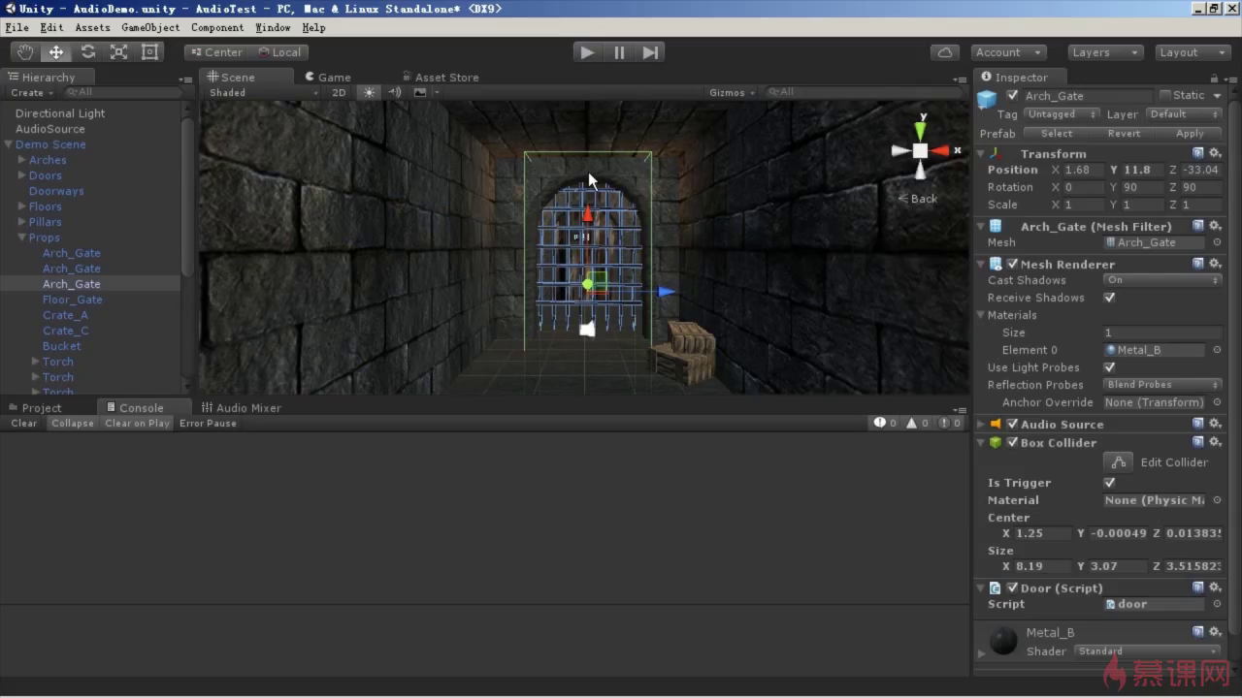
Step: Reset the AudioSource object's Transform and drag it along Z to 13.15
left_click(63, 128)
mouse_move(460, 259)
left_mouse_down("alt")
mouse_move(570, 239)
mouse_move(539, 252)
left_mouse_up("alt")
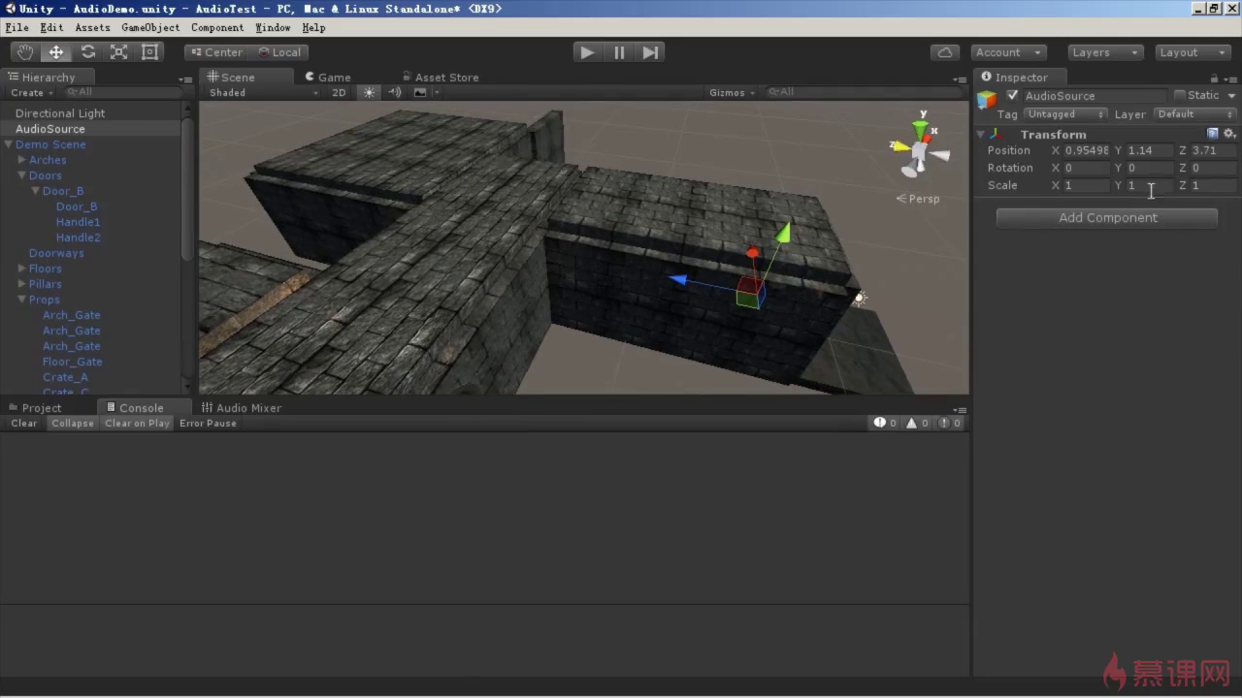
left_click(1229, 134)
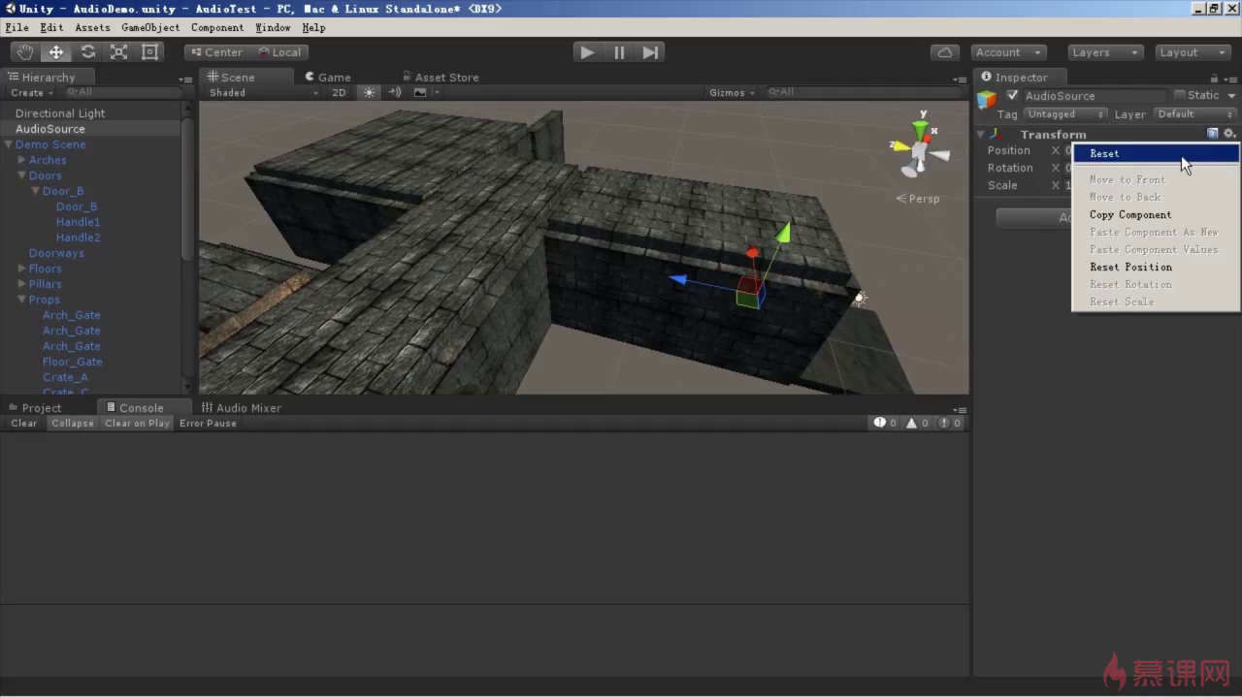
left_click(1182, 157)
left_click_drag(764, 327, 307, 164)
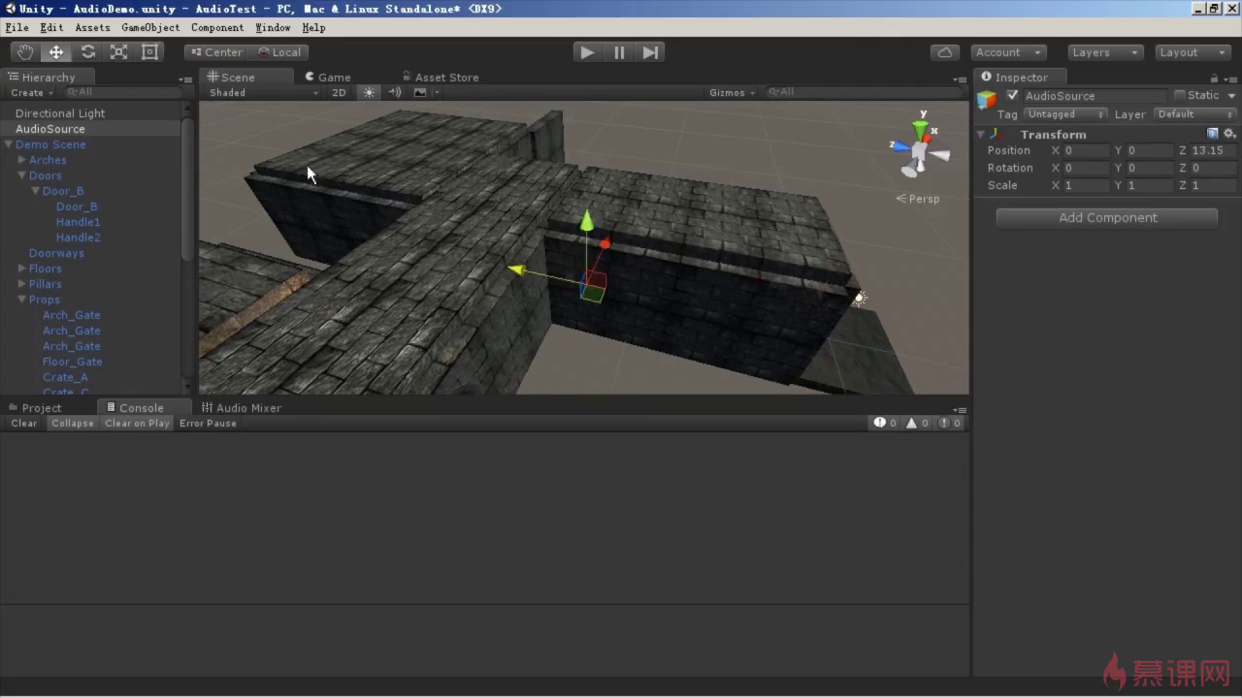
Step: Draw the Scene in Wireframe and move the AudioSource further along Z to 17.27
left_click(224, 96)
left_click(245, 136)
mouse_move(494, 240)
left_mouse_down("alt")
mouse_move(706, 386)
mouse_move(582, 308)
left_mouse_up("alt")
left_click_drag(512, 271, 445, 279)
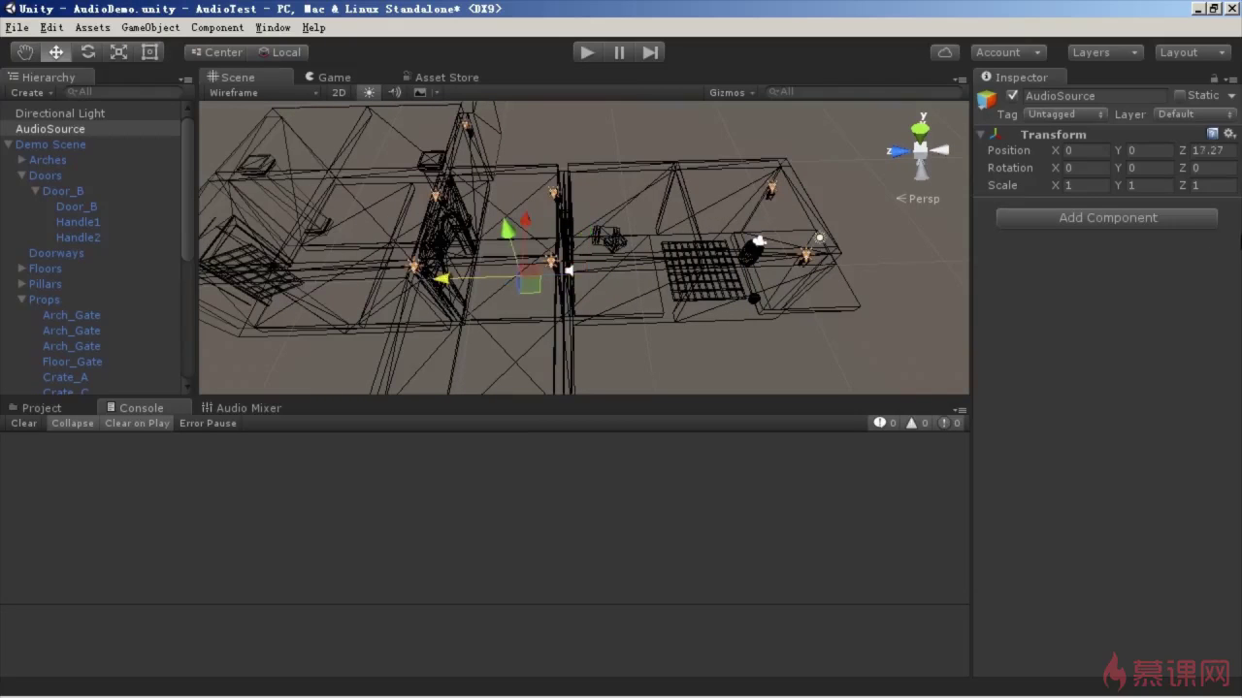
left_click(210, 29)
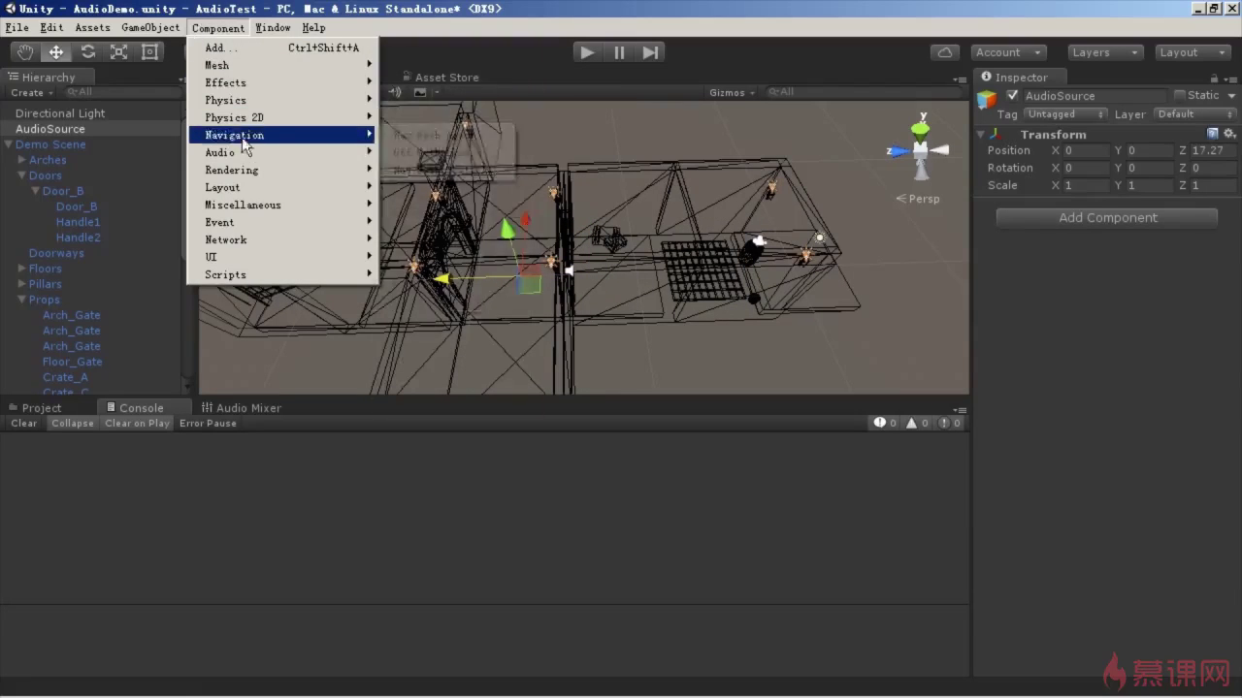
Step: Add an Audio Reverb Zone and move the AudioSource to Z 18.8 and height 2.21
mouse_move(320, 152)
left_click(454, 187)
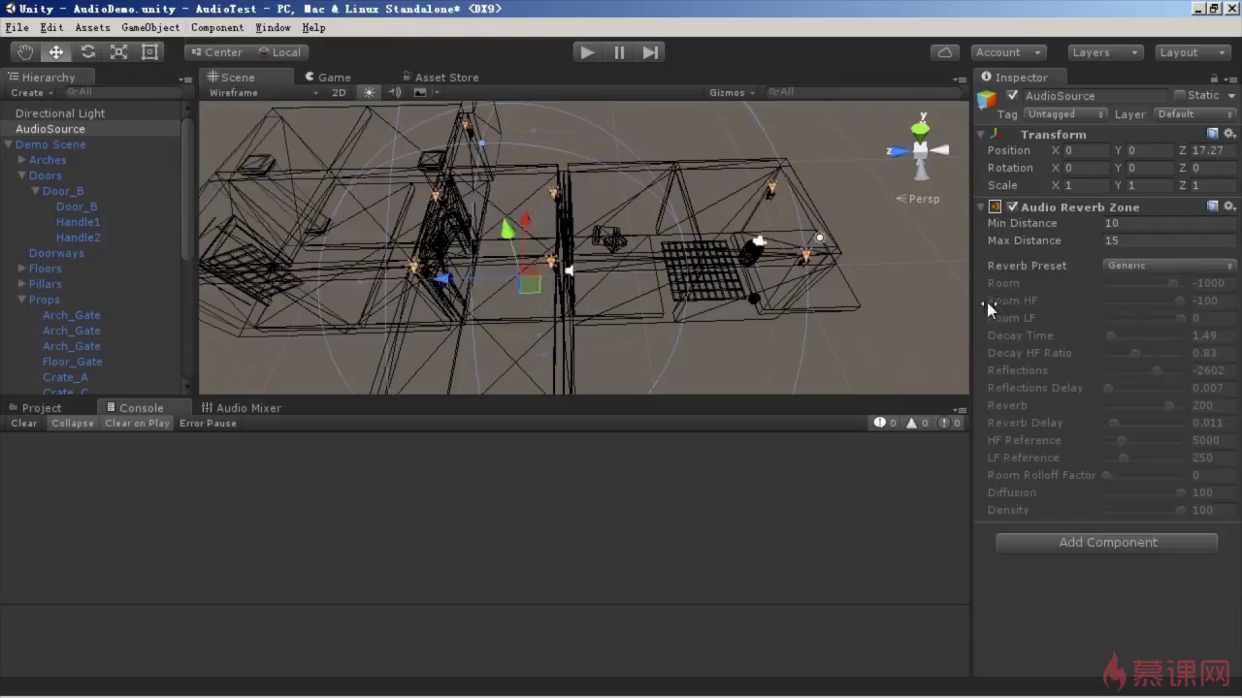
mouse_move(633, 258)
left_mouse_down("alt")
mouse_move(629, 174)
mouse_move(696, 244)
left_mouse_up("alt")
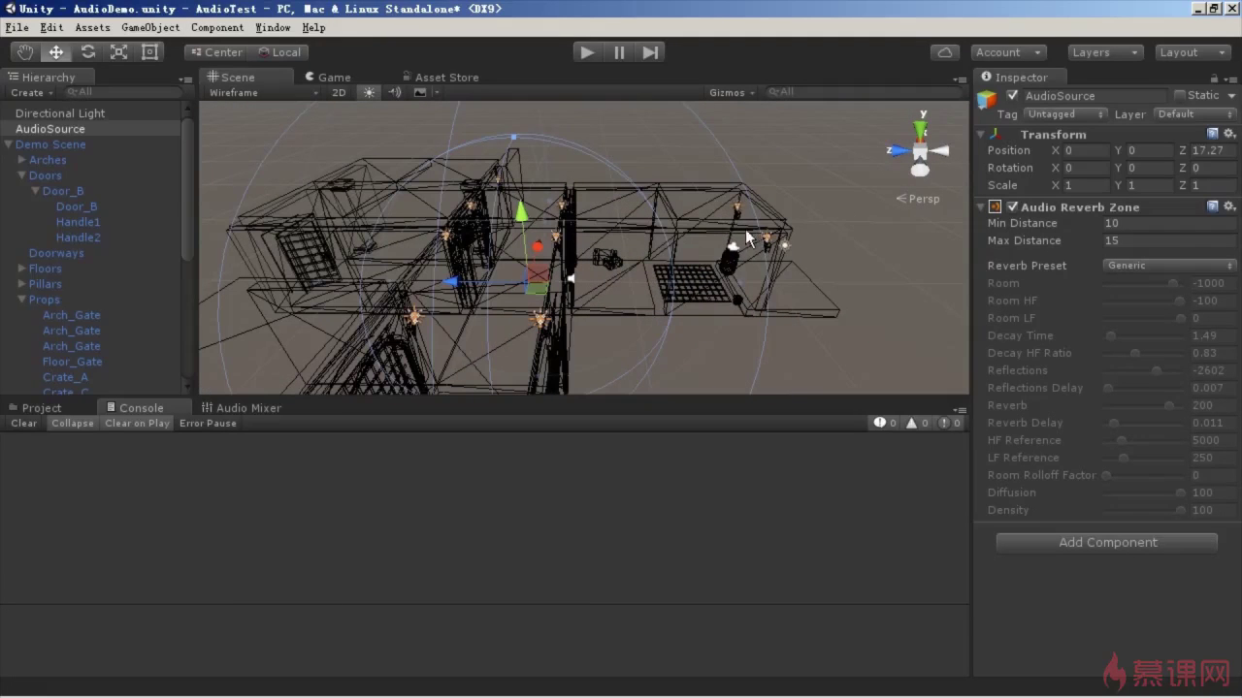
mouse_move(473, 288)
left_mouse_down()
mouse_move(447, 276)
mouse_move(578, 365)
mouse_move(602, 368)
left_mouse_up()
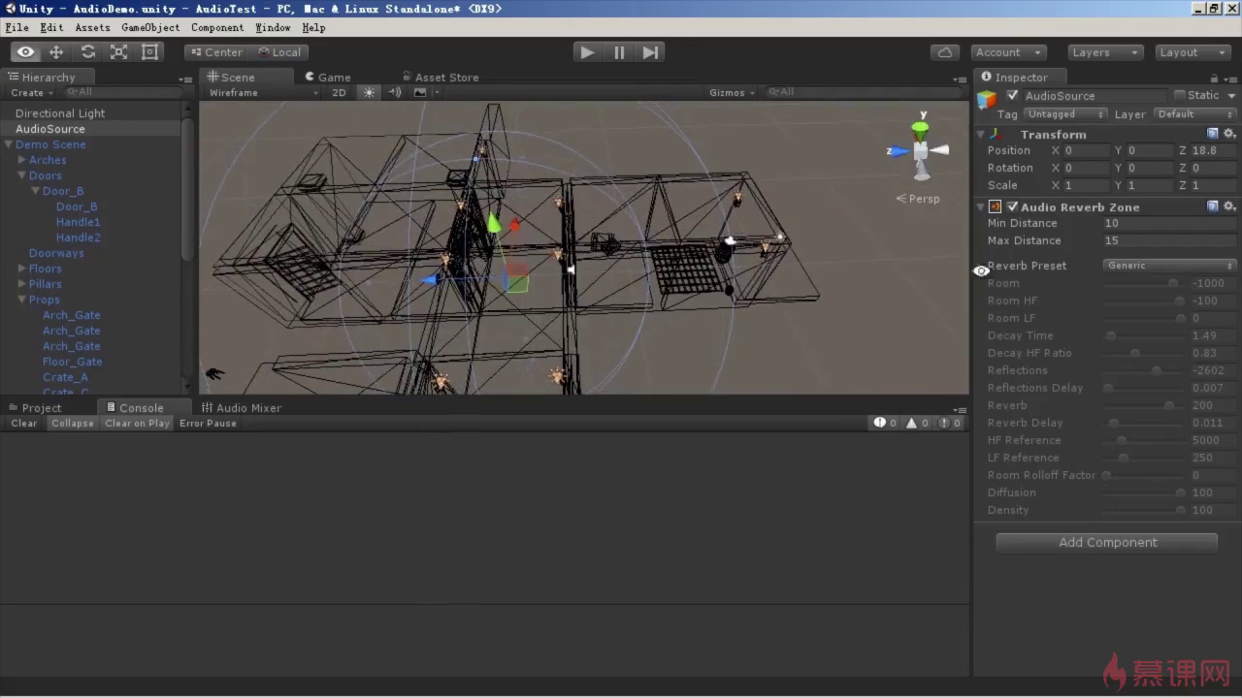
mouse_move(1099, 240)
left_mouse_down()
mouse_move(954, 227)
mouse_move(1021, 237)
mouse_move(963, 242)
left_mouse_up()
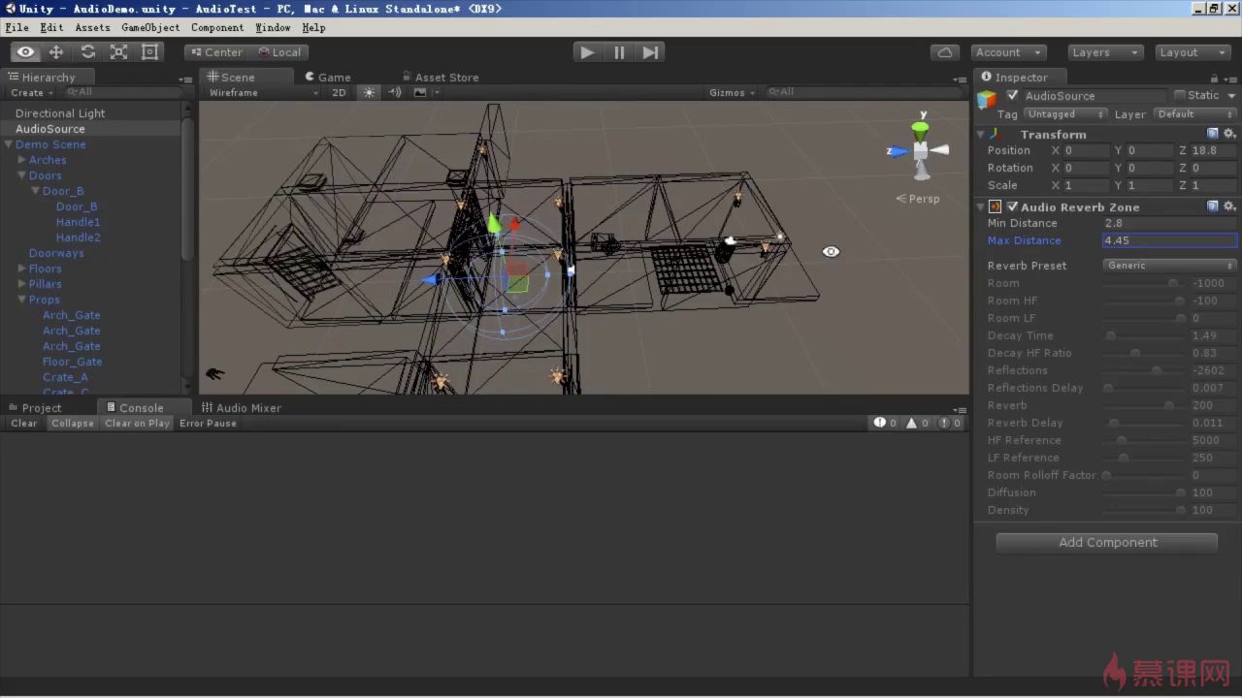
left_click_drag(706, 192, 613, 154, "alt")
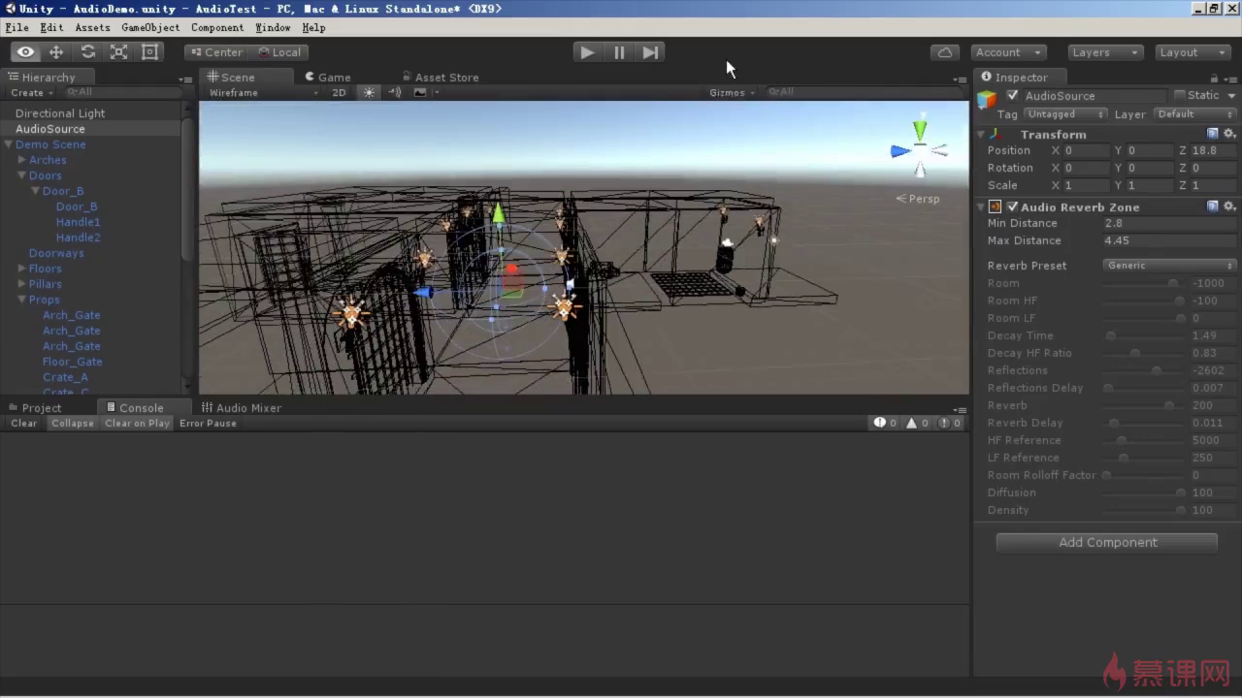
mouse_move(497, 215)
left_mouse_down()
mouse_move(499, 192)
mouse_move(622, 396)
left_mouse_up()
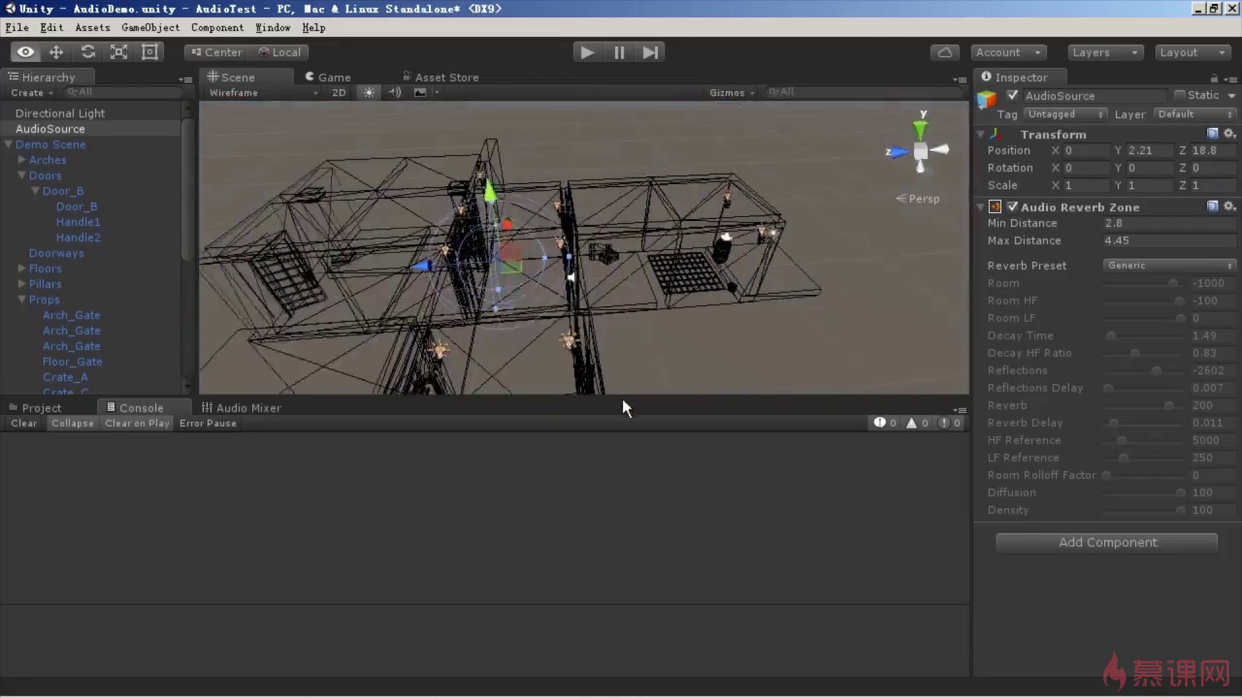
Step: Set the reverb zone's Min Distance to 2.8, Max Distance to 4.45, and choose the Room preset
left_click(1071, 224)
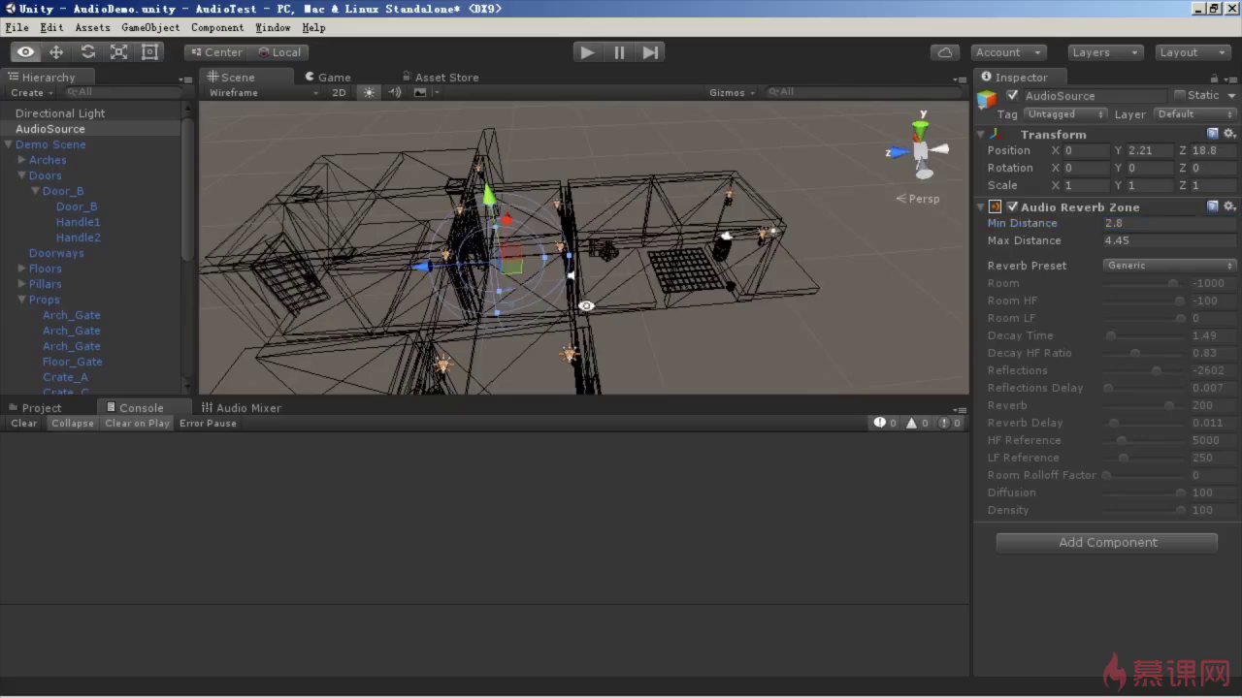
left_click_drag(812, 279, 567, 310, "alt")
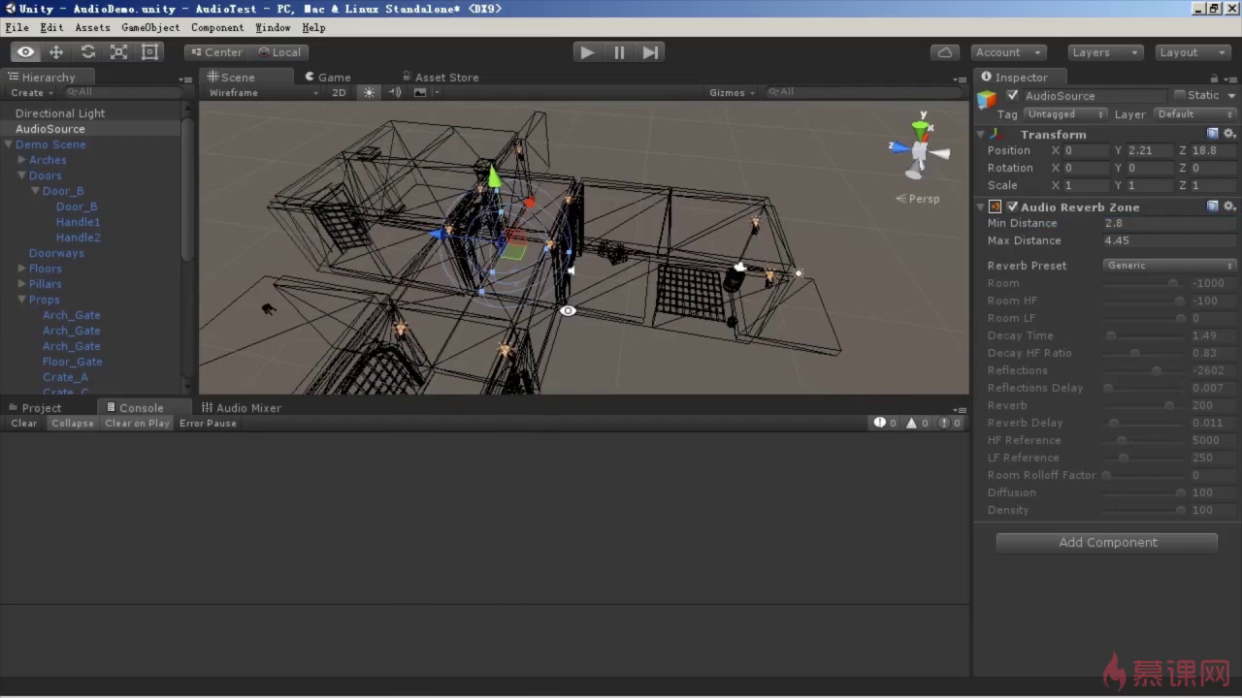
left_click(1137, 268)
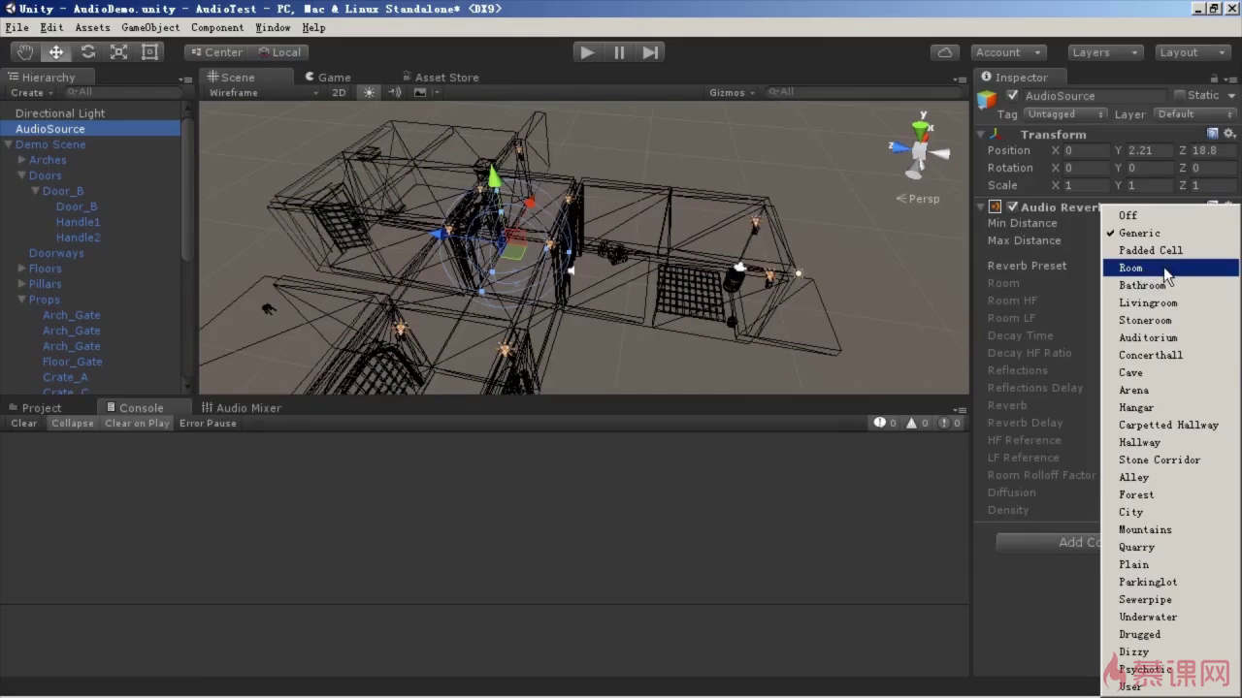
left_click(1167, 277)
mouse_move(611, 303)
left_mouse_down("alt")
mouse_move(676, 231)
mouse_move(640, 243)
left_mouse_up("alt")
left_click(981, 207)
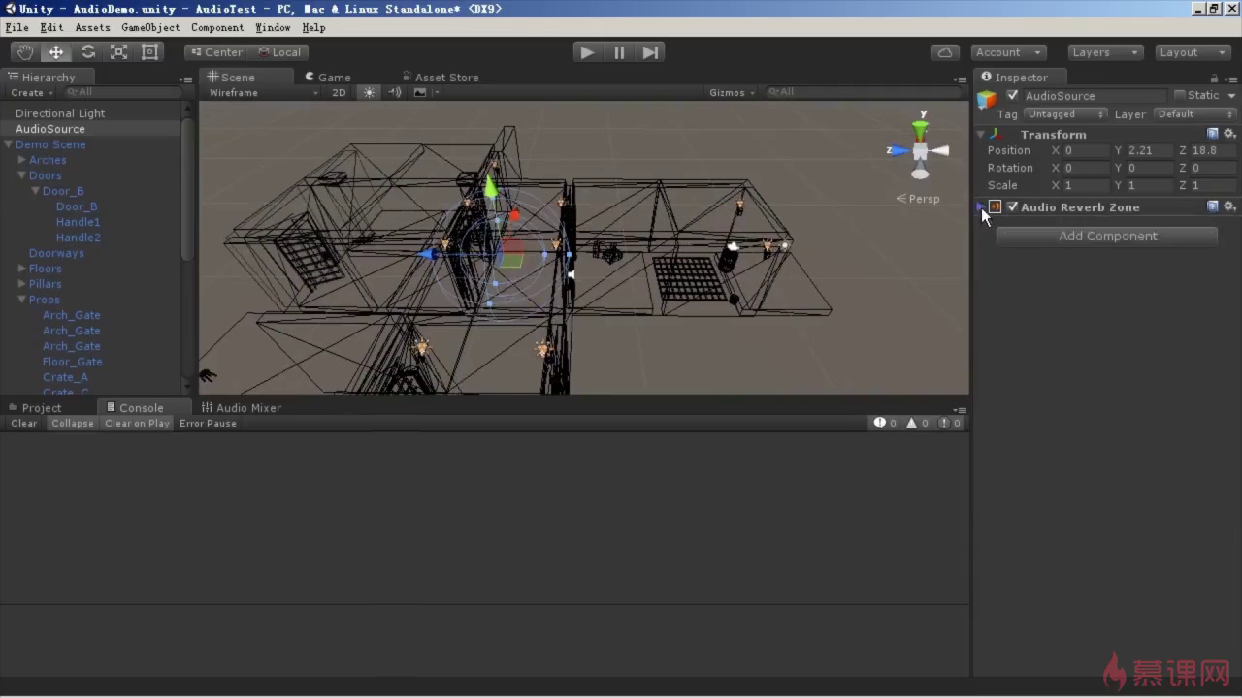
Step: Add an Audio Source component after a Low Pass Filter is refused without one
left_click(215, 29)
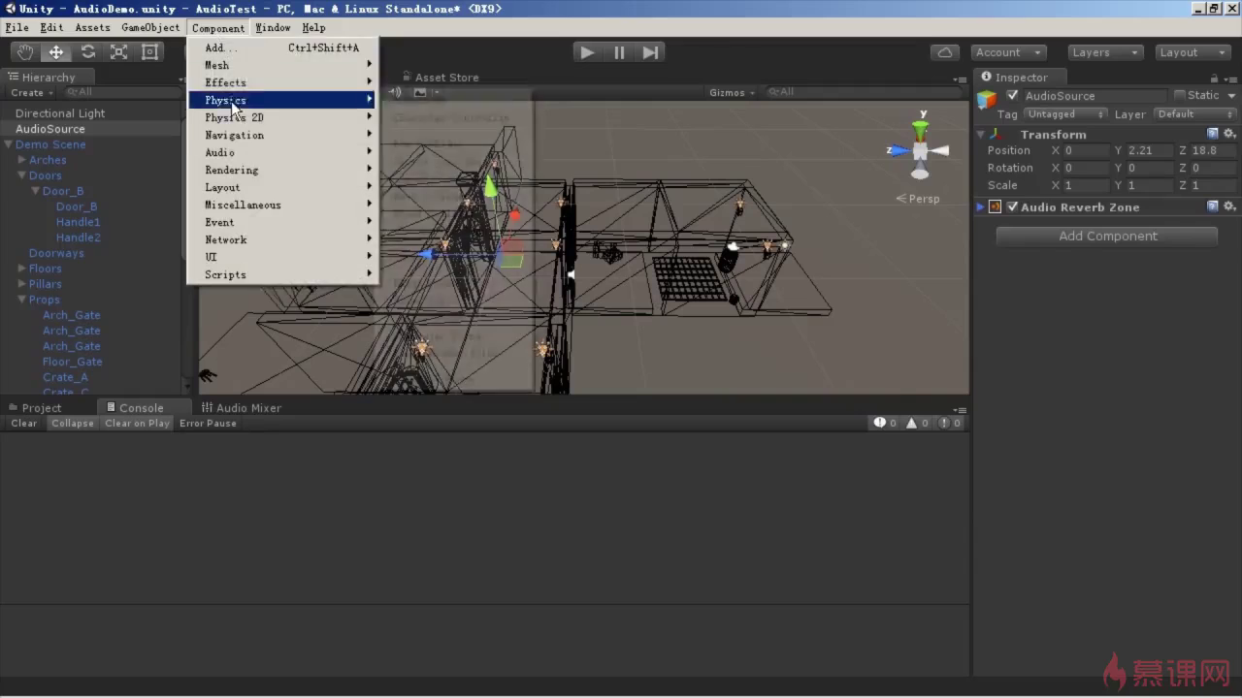
mouse_move(252, 153)
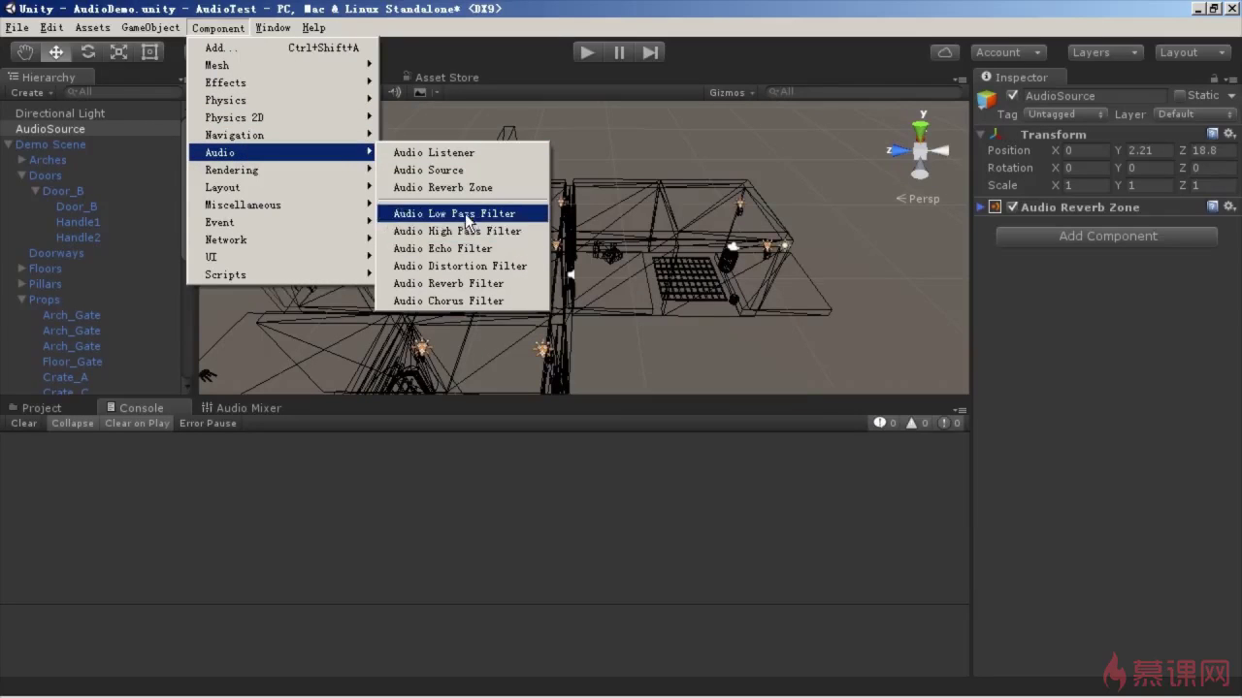
left_click(448, 213)
key("Return")
left_click(217, 27)
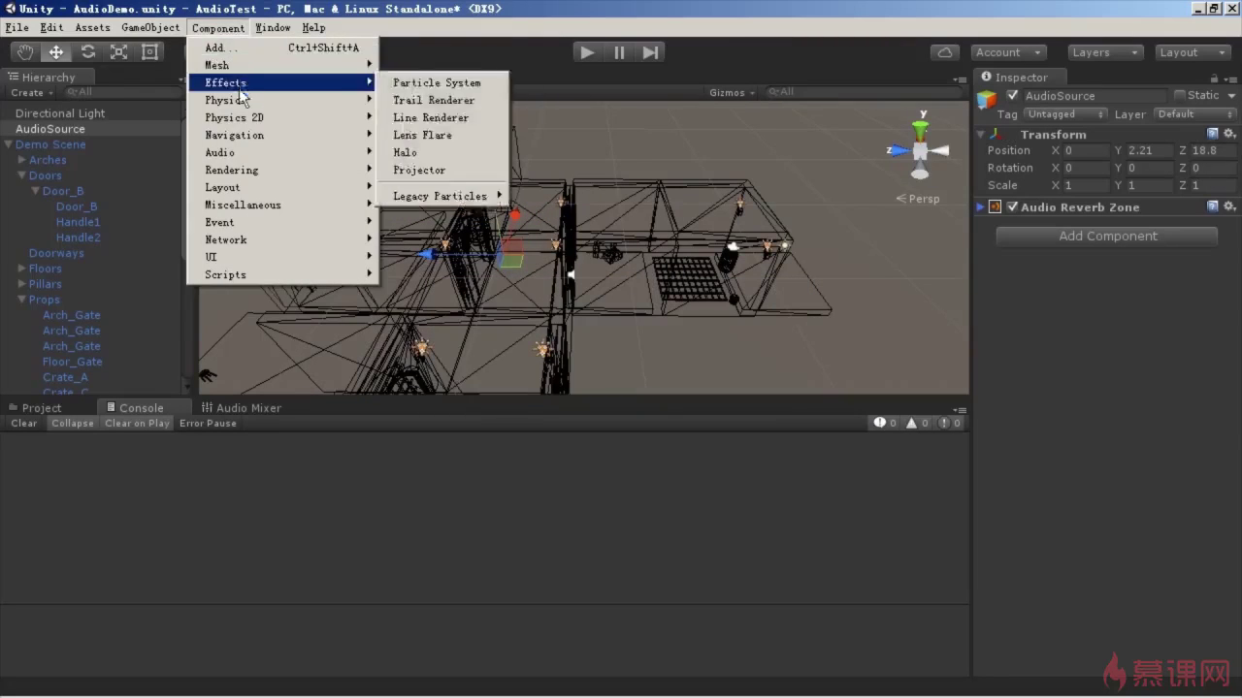
mouse_move(243, 152)
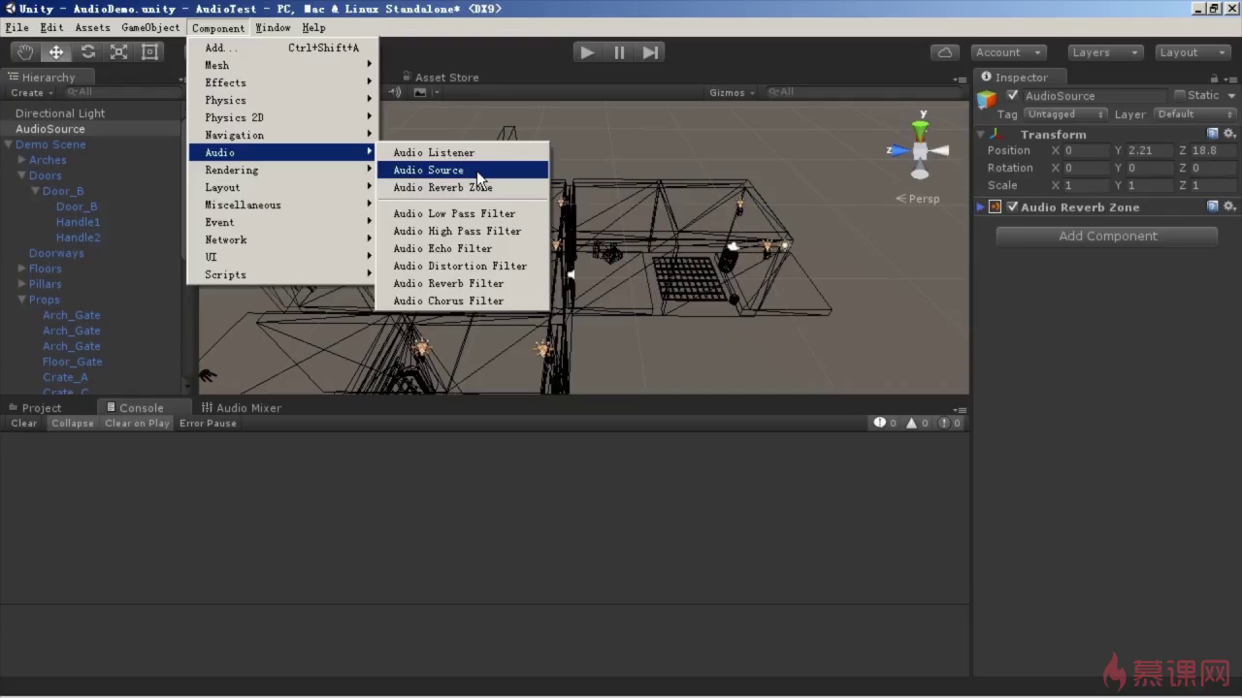
left_click(476, 171)
Step: Add Audio Low Pass Filter and Audio High Pass Filter components and inspect their settings
left_click(217, 27)
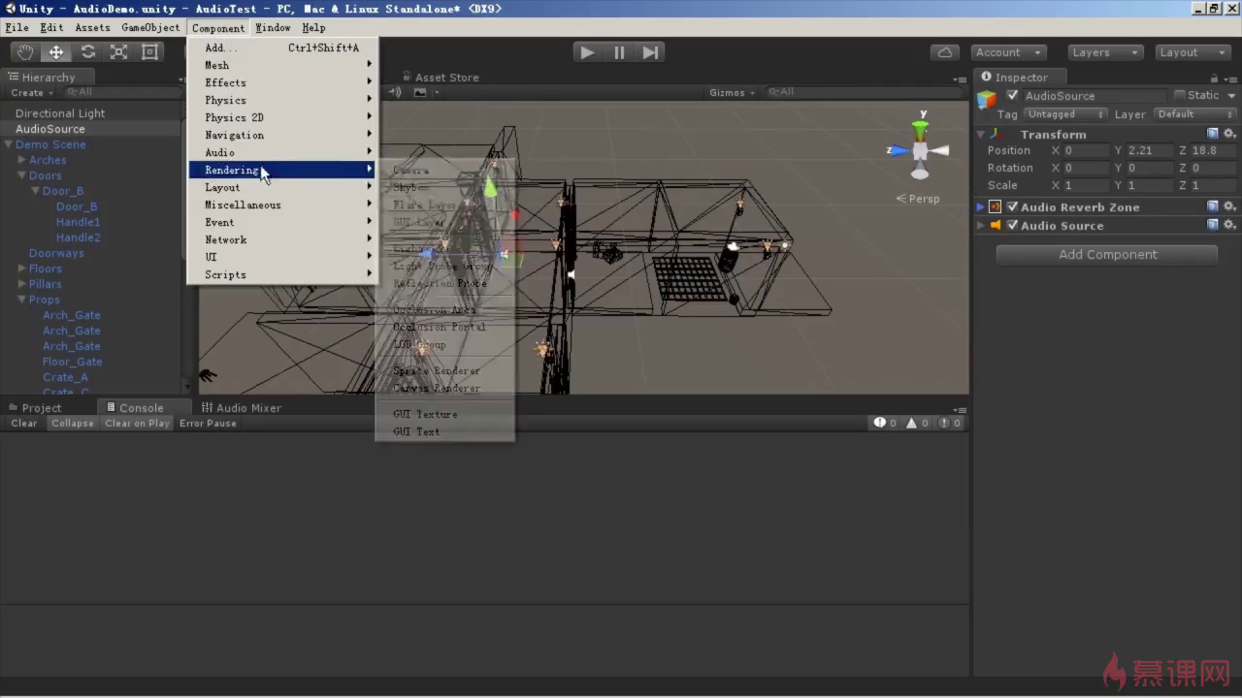
mouse_move(358, 153)
left_click(456, 213)
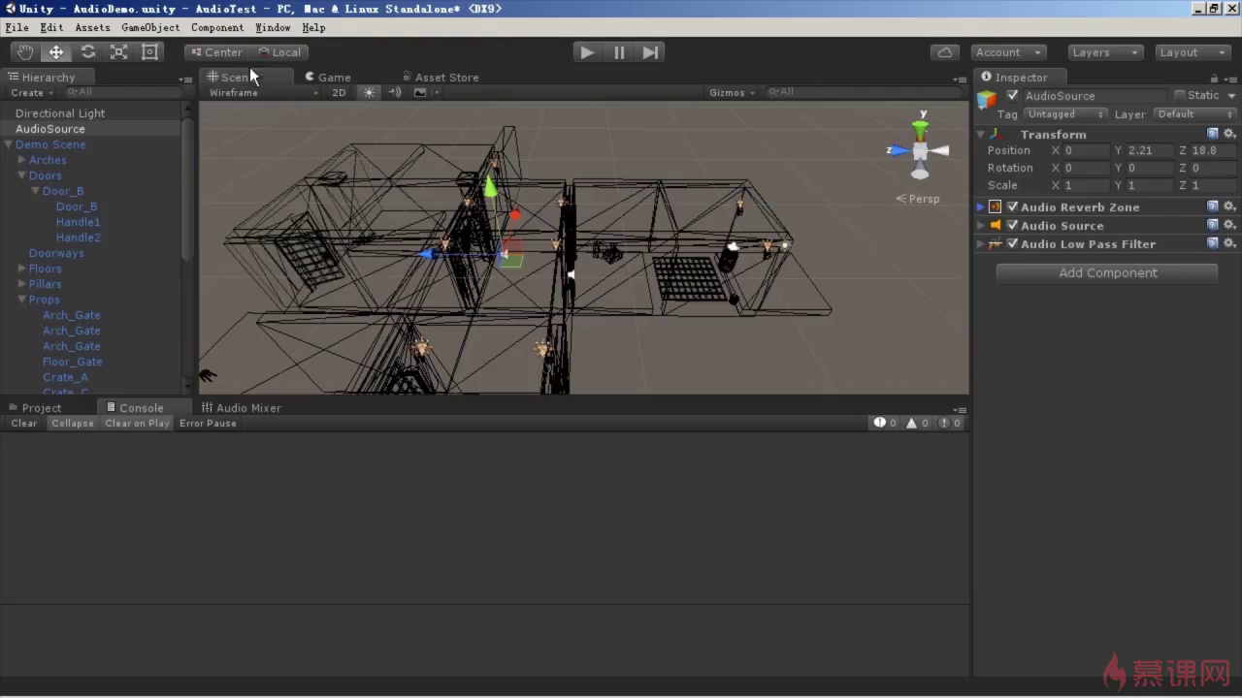
left_click(216, 27)
left_click(466, 233)
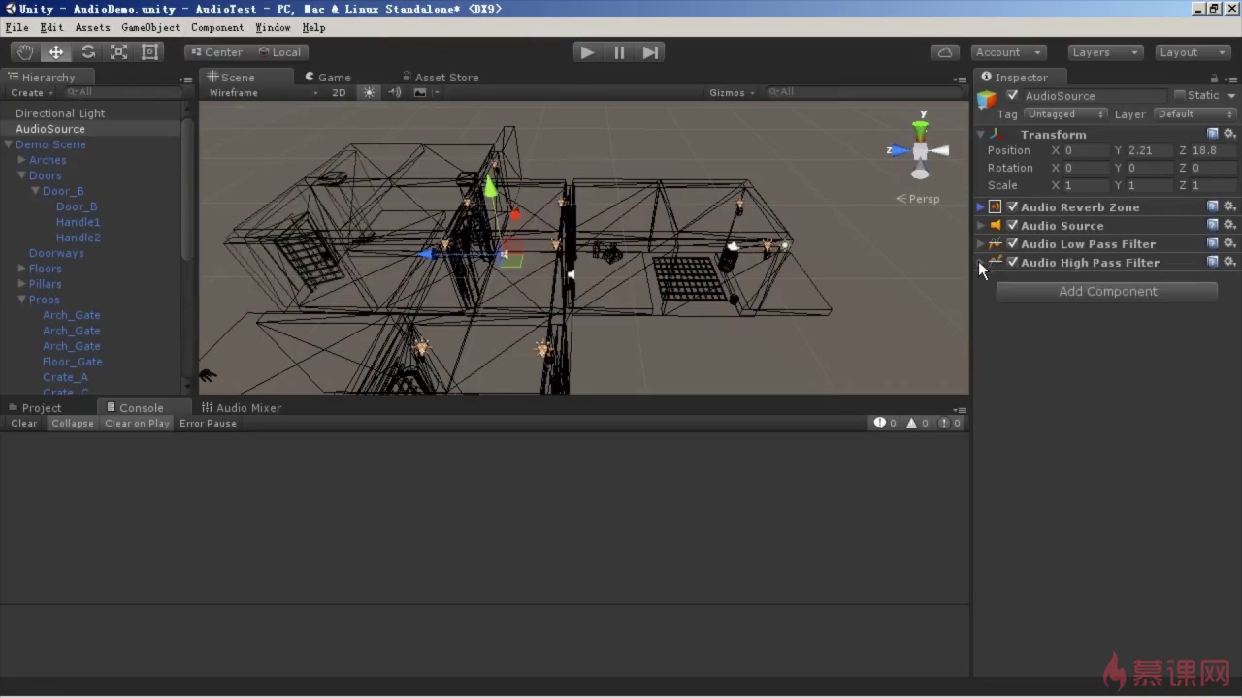
left_click(980, 263)
left_click(978, 261)
left_click(978, 245)
left_click(979, 244)
Step: Play-test walking down the corridor toward the gate, getting a missing audio clip warning, then stop
left_click_drag(806, 220, 621, 156, "alt")
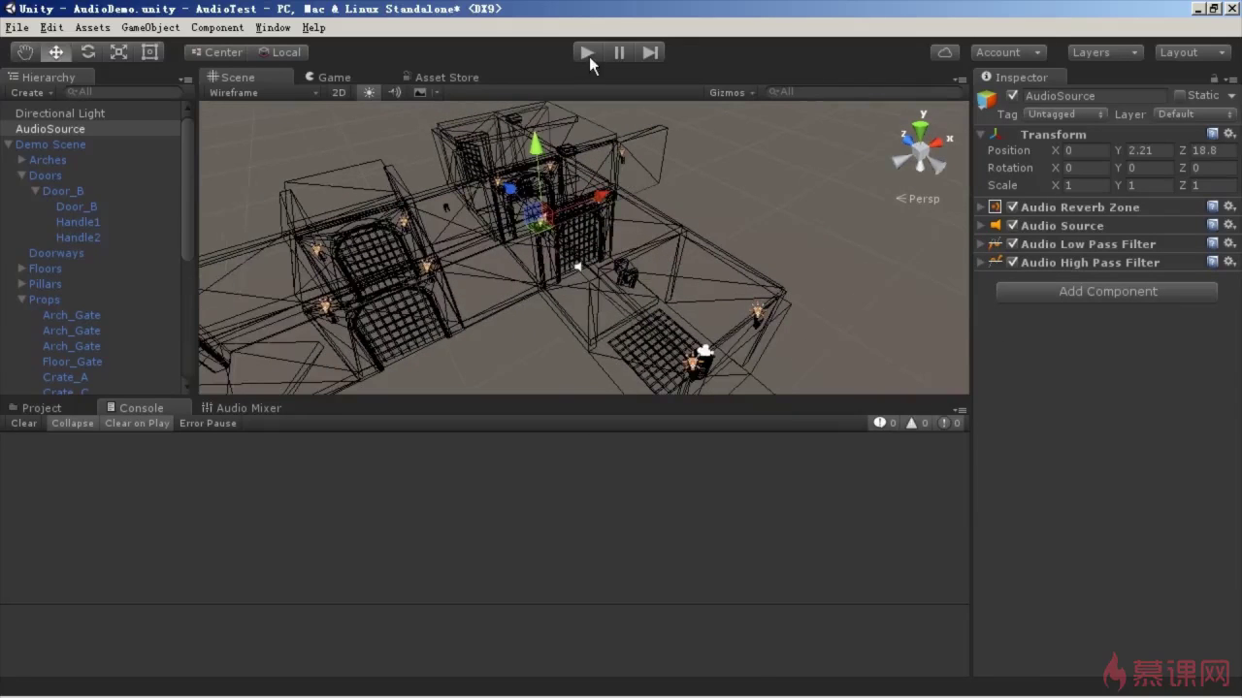
left_click(585, 53)
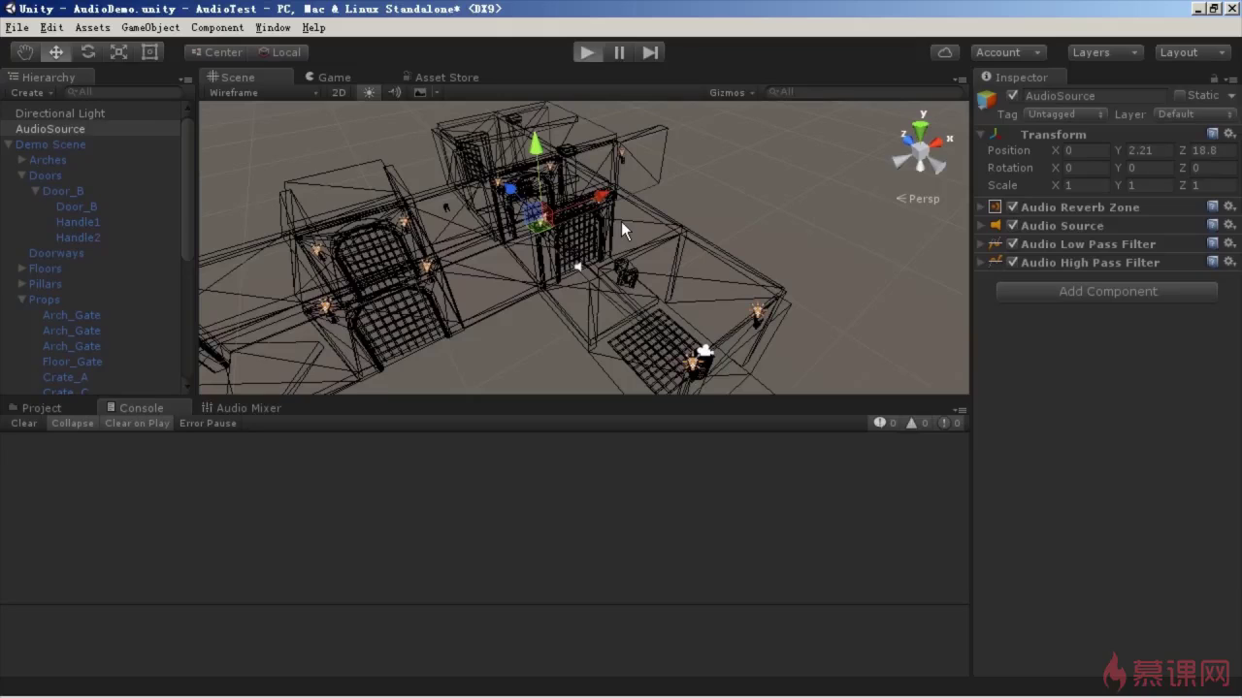
key("w")
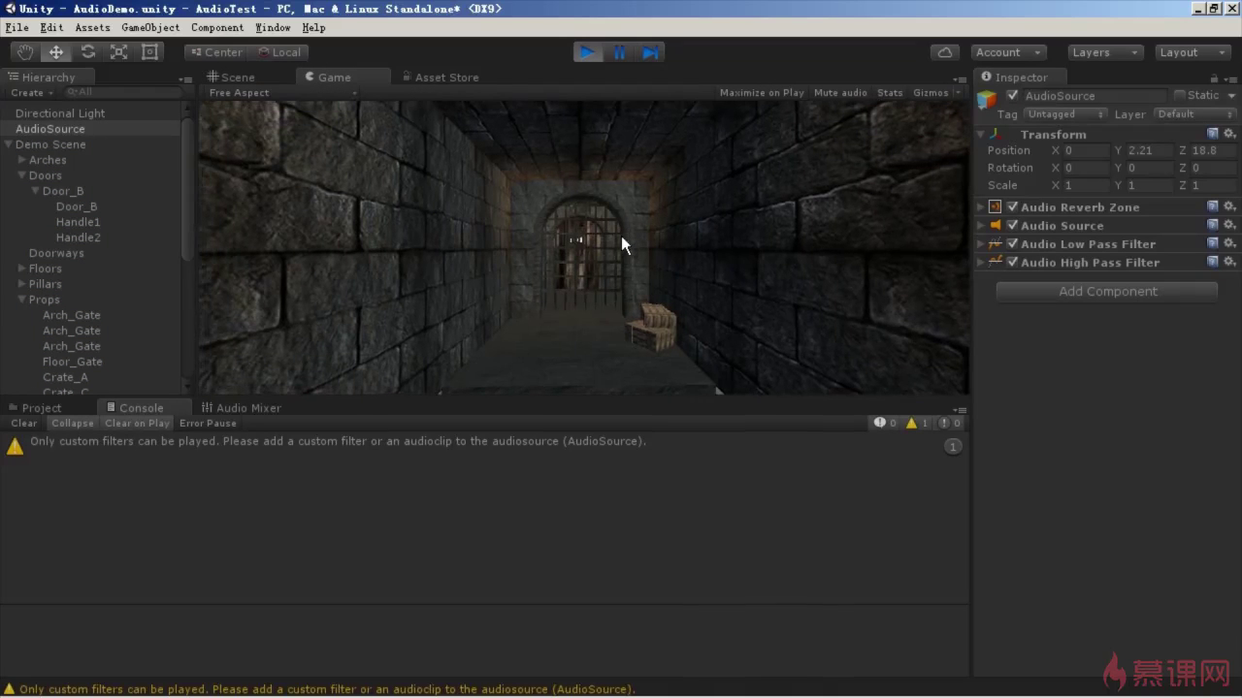
key("w")
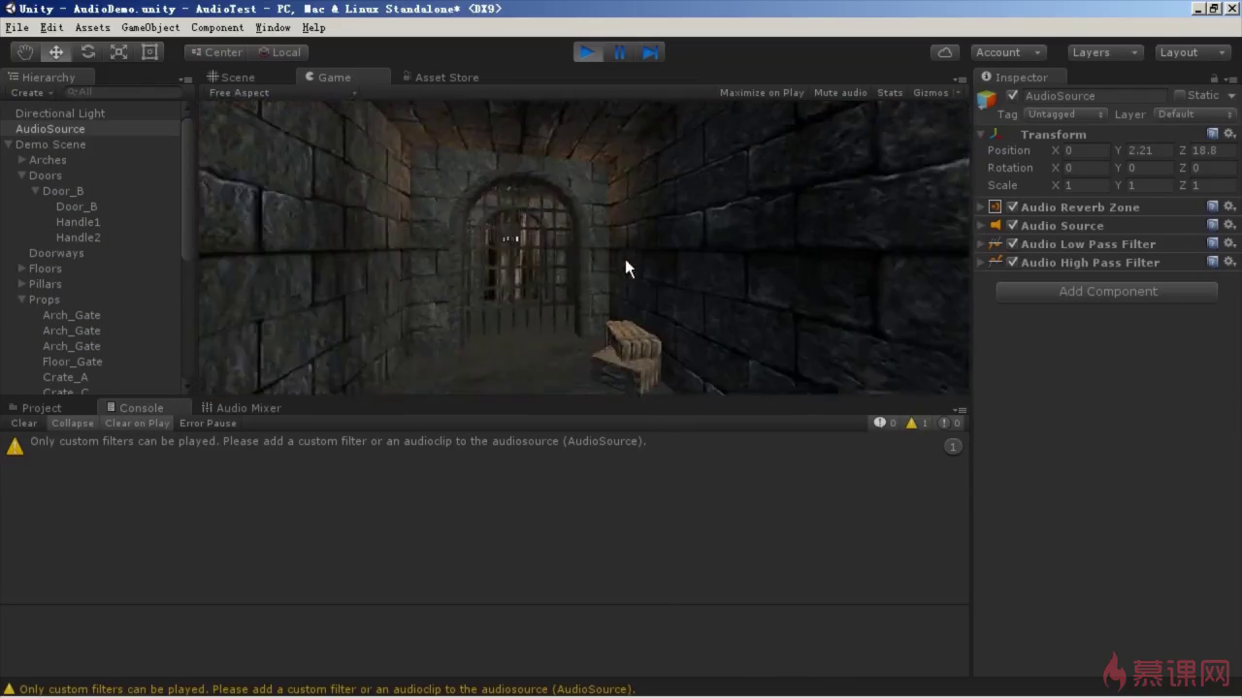
key("w")
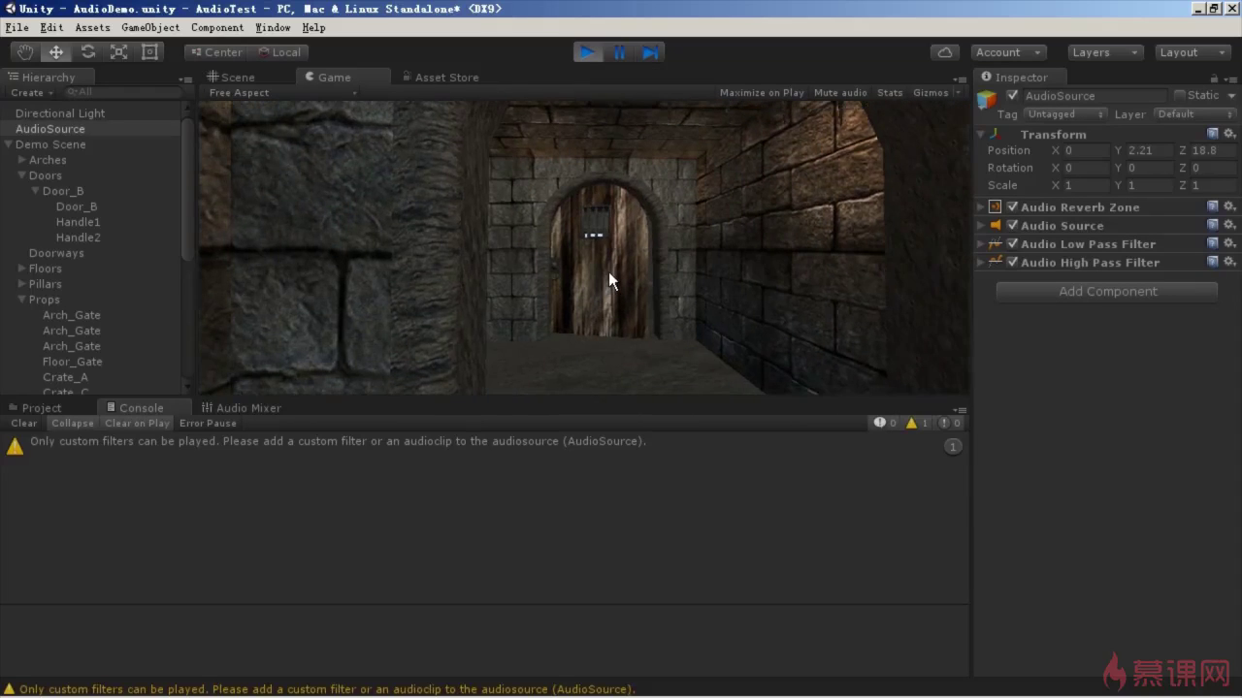
left_click(595, 51)
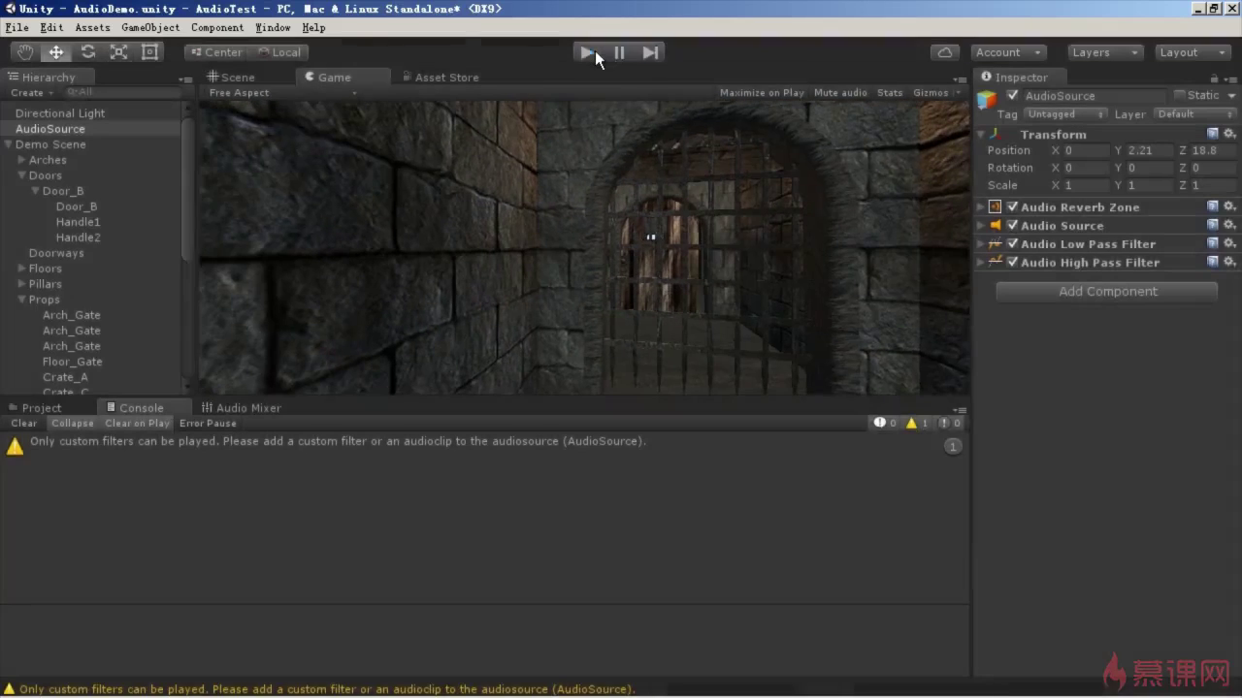
Step: Assign the backMusic clip from Assets/Audio to the Audio Source and enable Loop
left_click(980, 225)
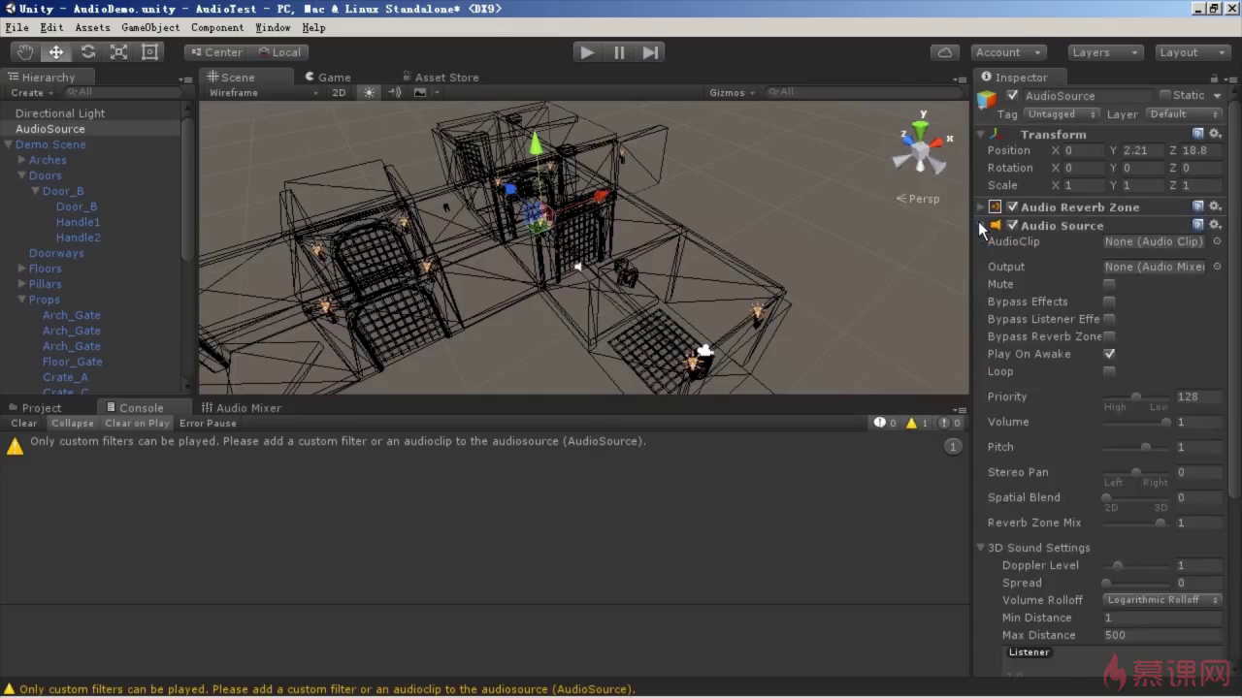
left_click(45, 410)
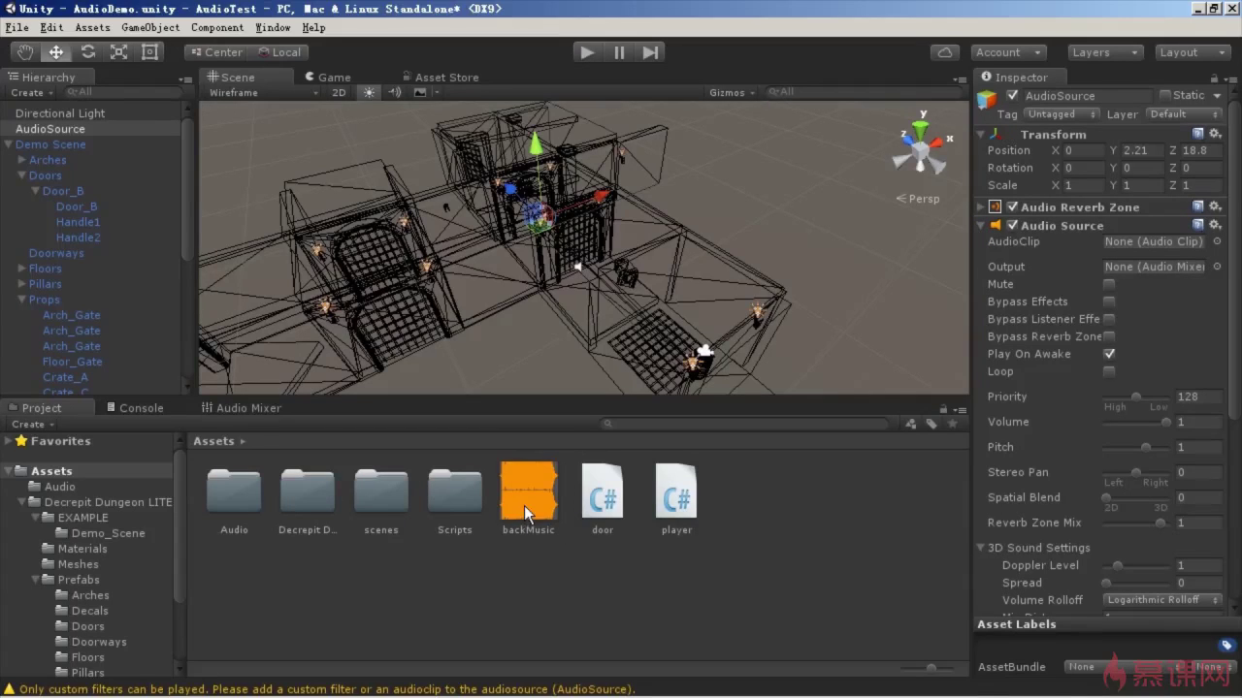
double_click(249, 500)
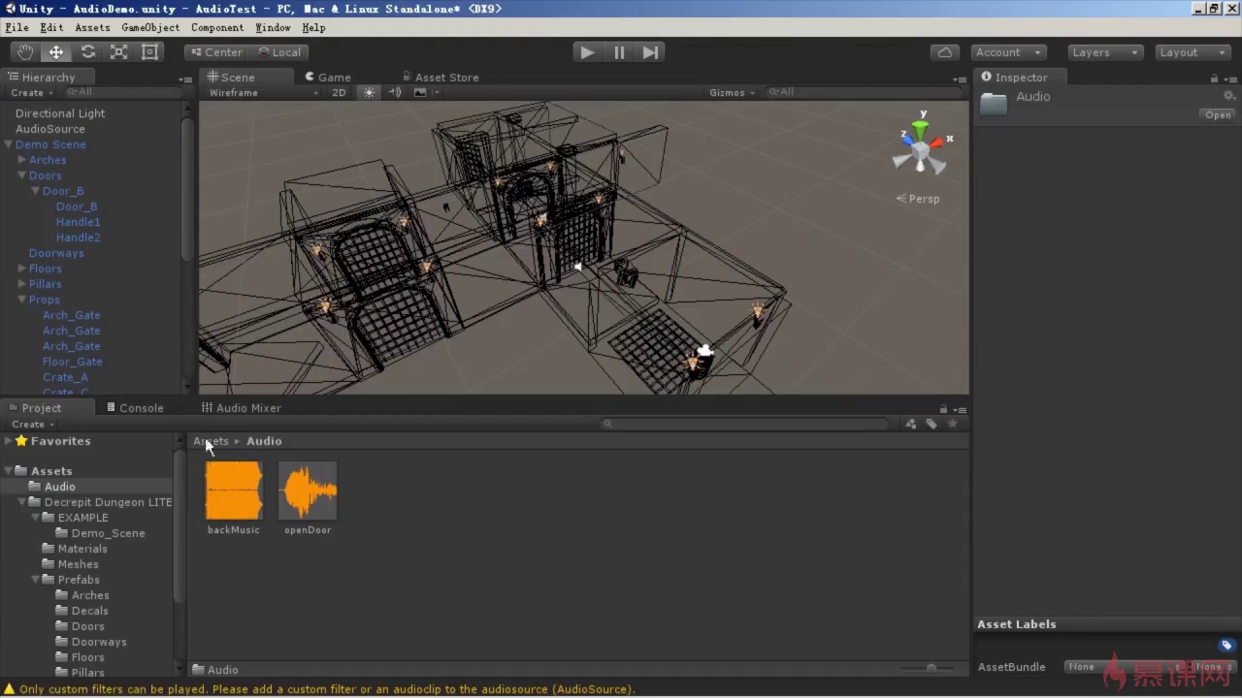
left_click(65, 128)
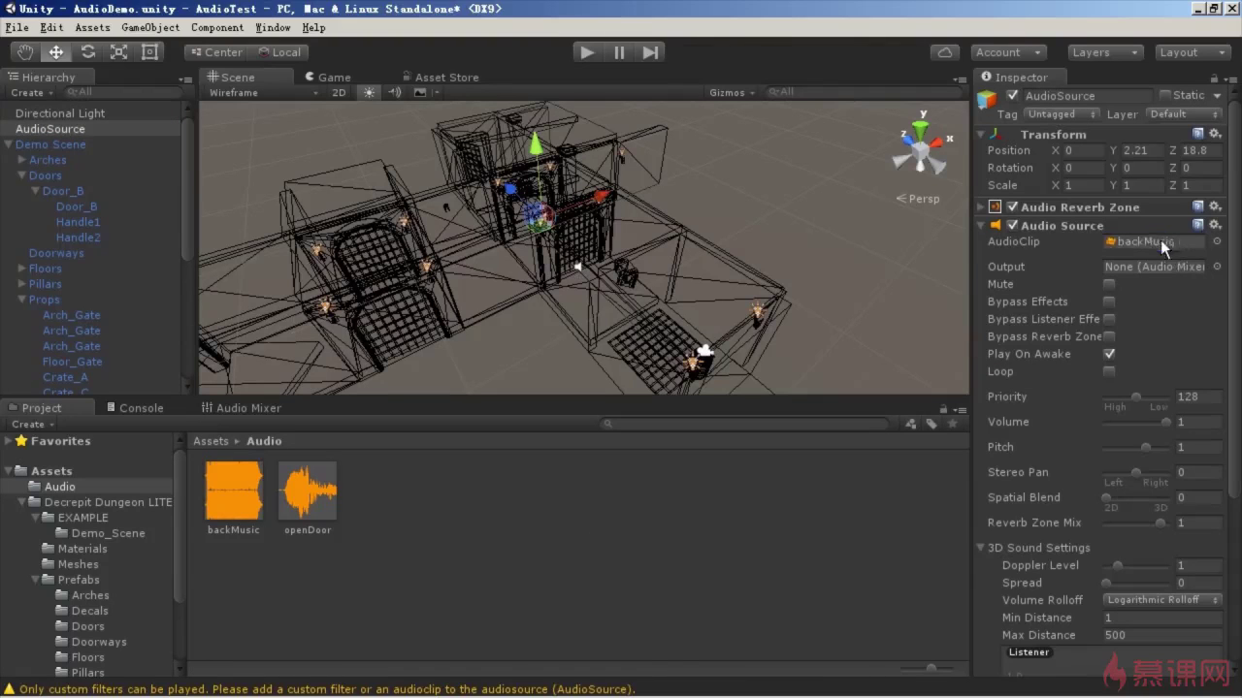
left_click(1111, 370)
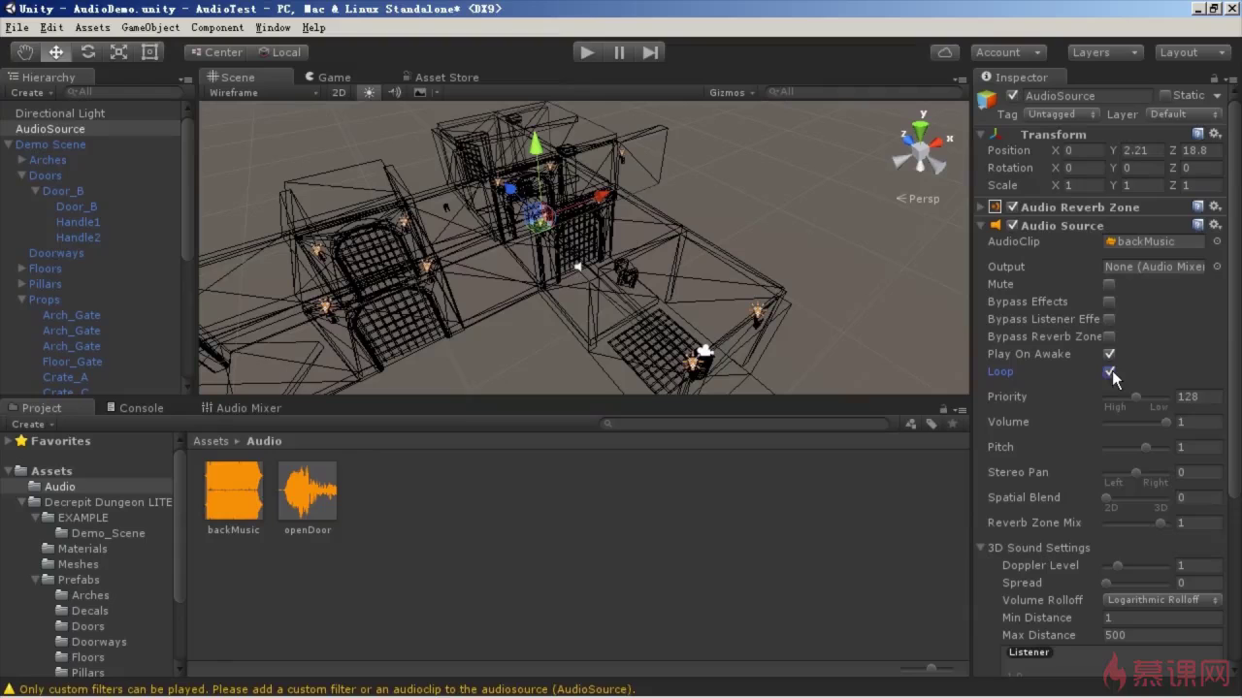
Step: Play-test walking past the gate to the wooden door and back, hearing the music
left_click(584, 56)
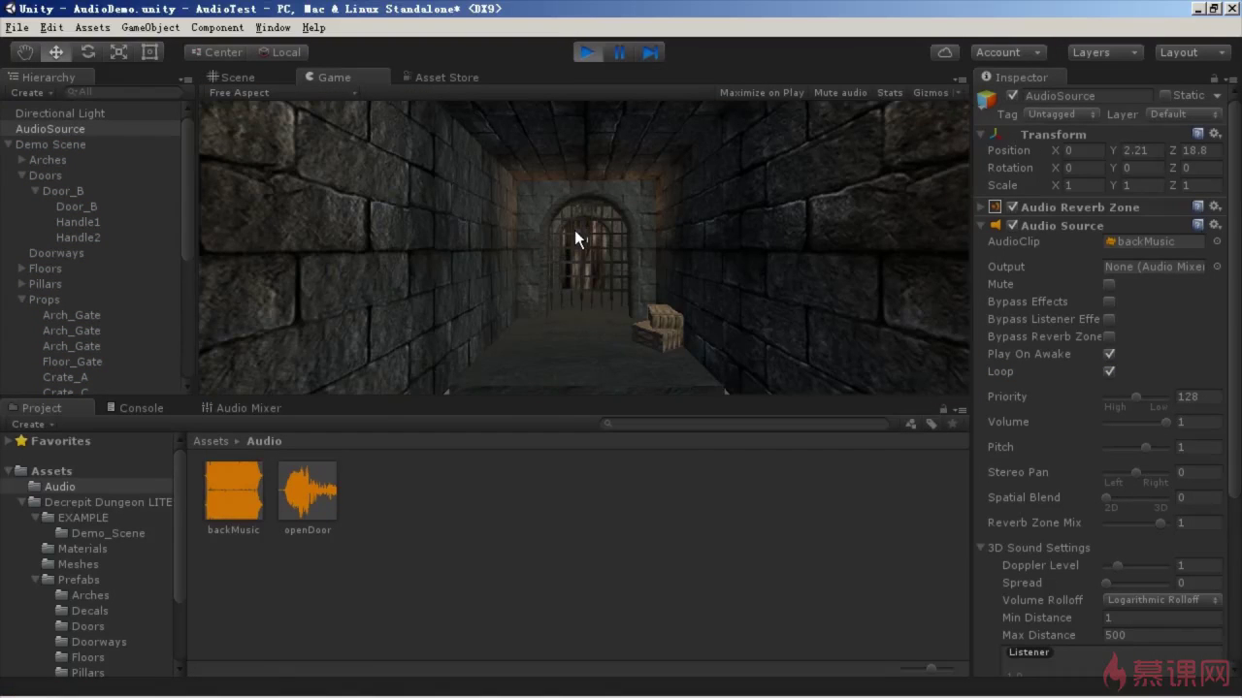
key("w")
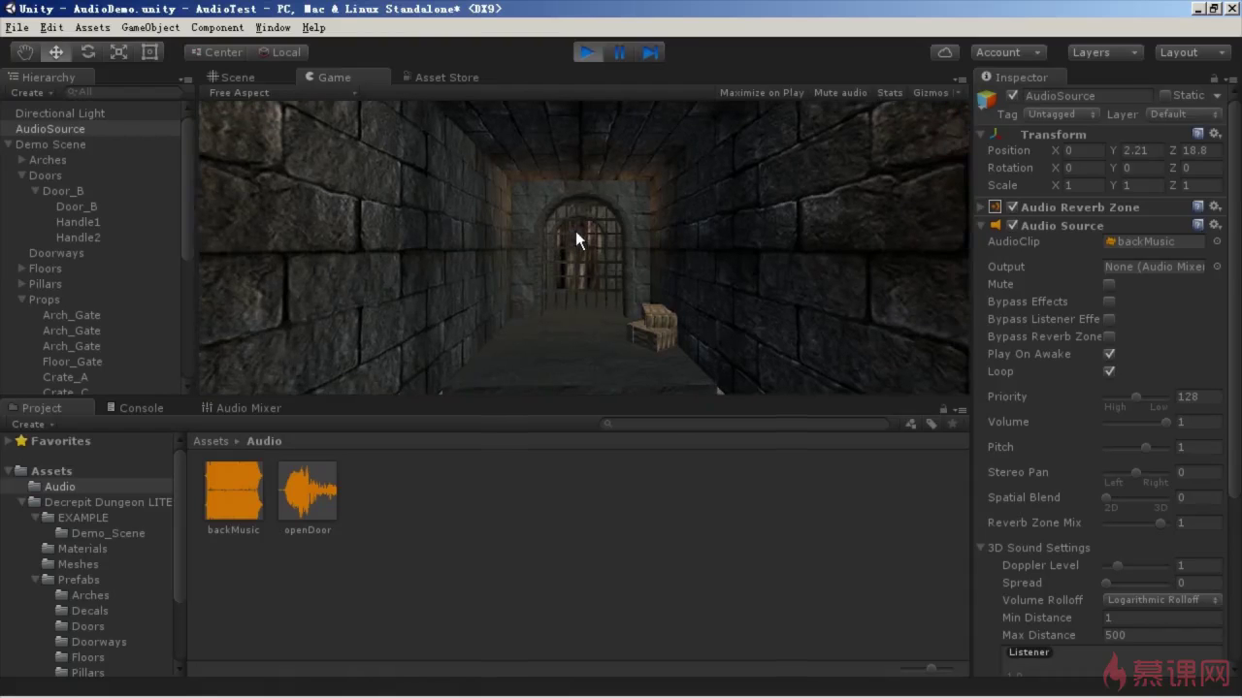
key("w")
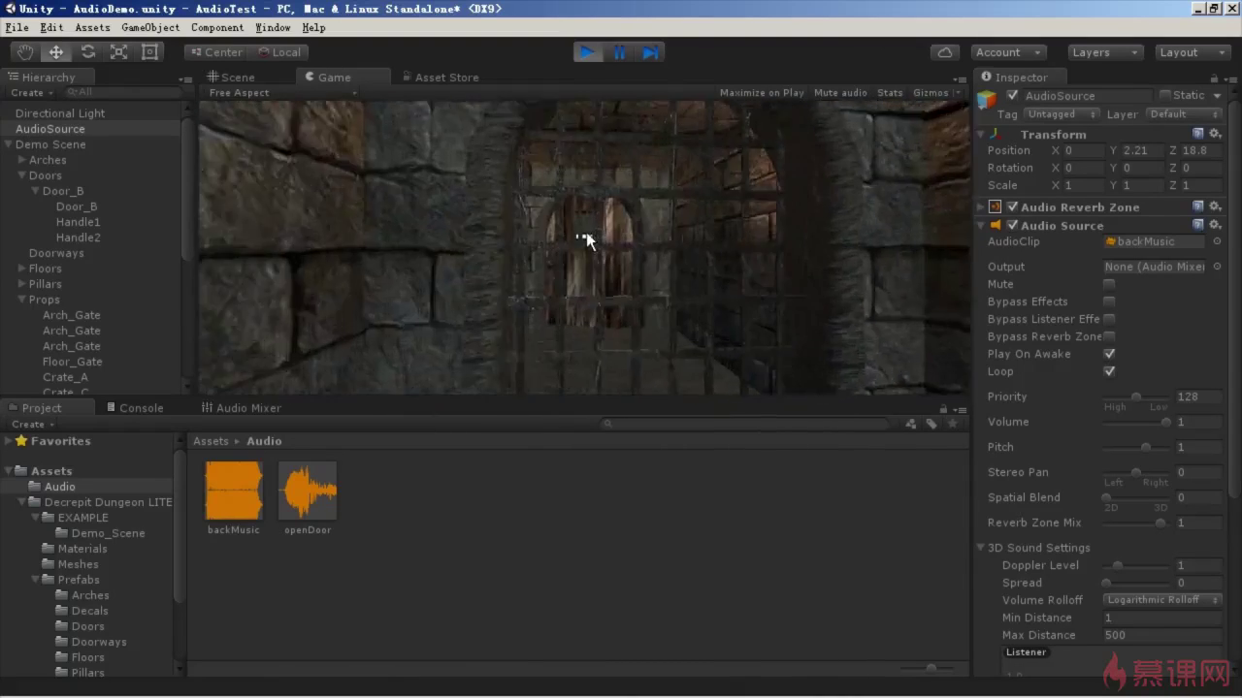
key("s")
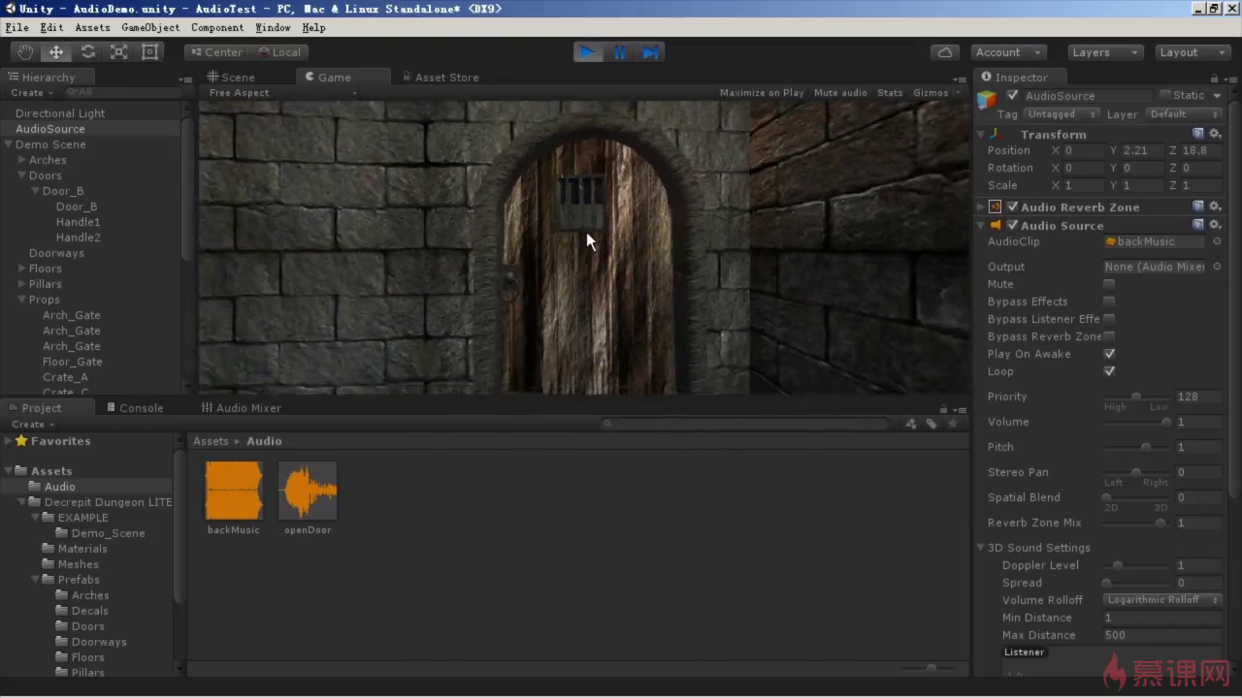
key("s")
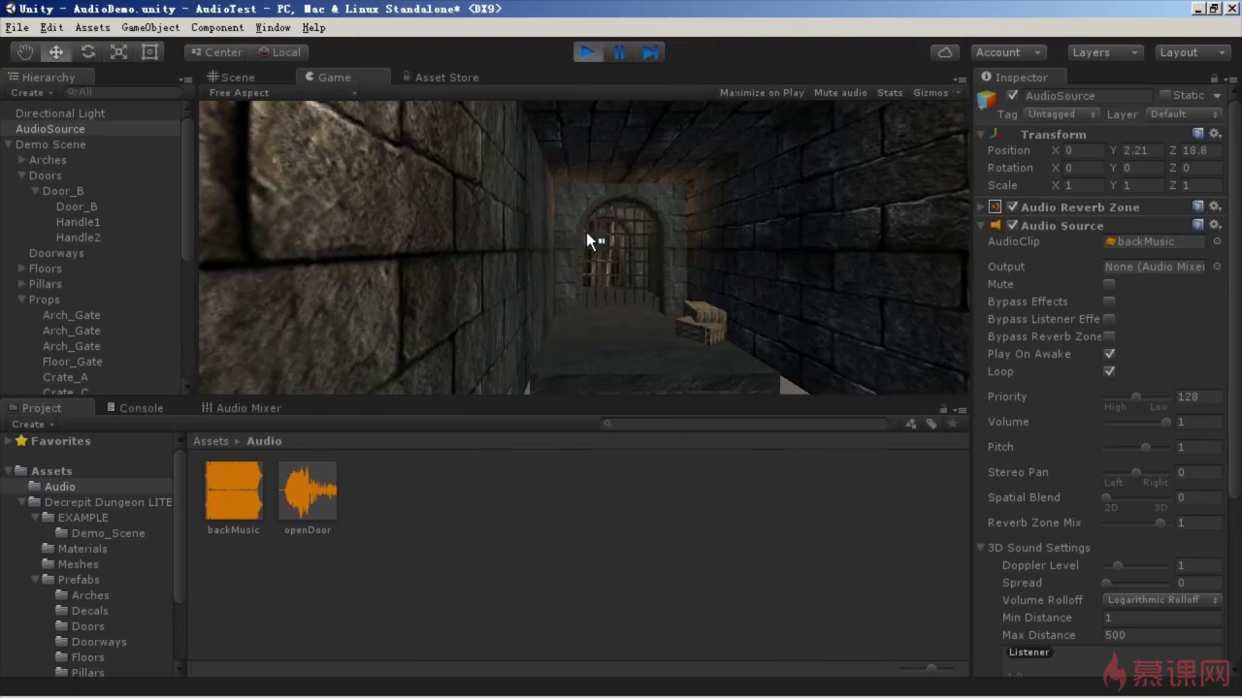
key("s")
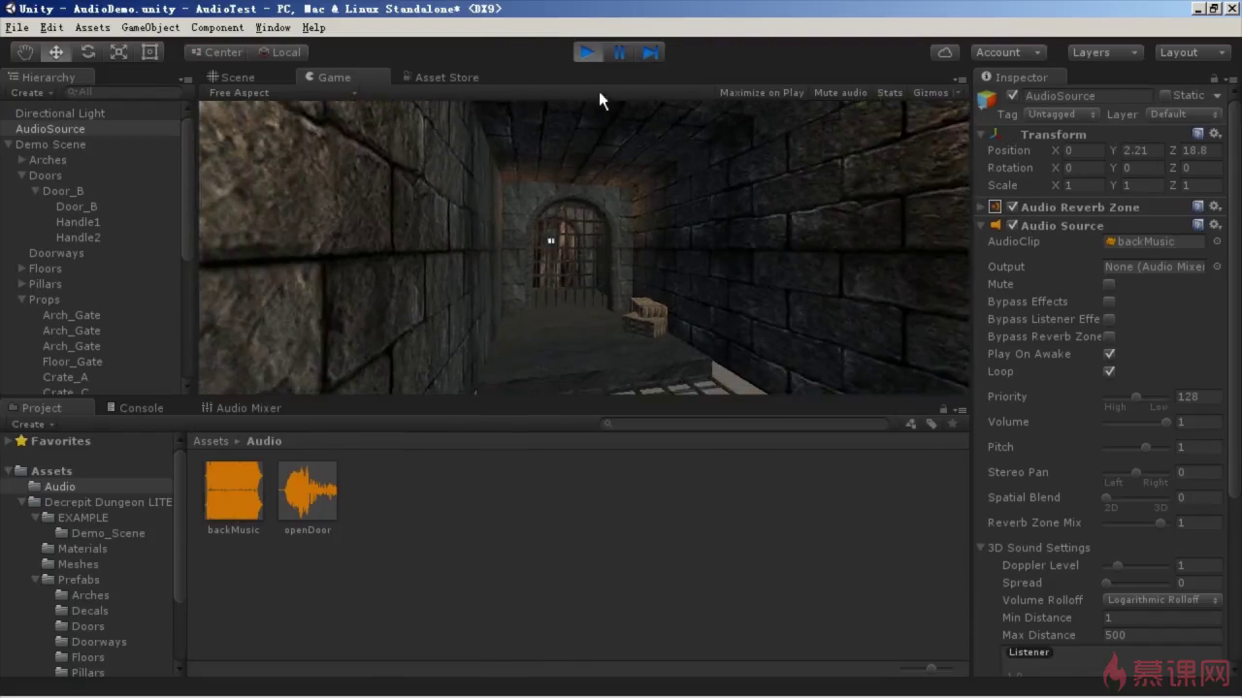
Step: Set Spatial Blend to 3D, Max Distance to 11.68, and lower the last volume curve key for Custom Rolloff
left_click(592, 53)
left_click_drag(1107, 497, 1161, 505)
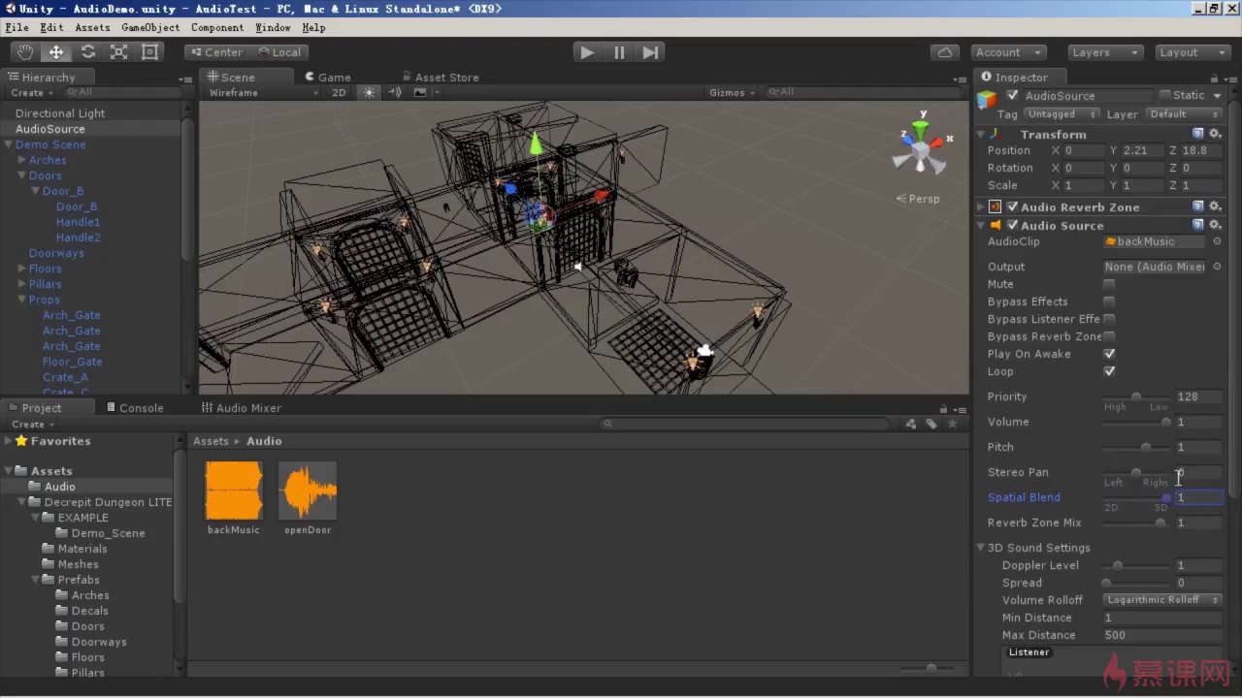
scroll(1170, 451, "down", 5)
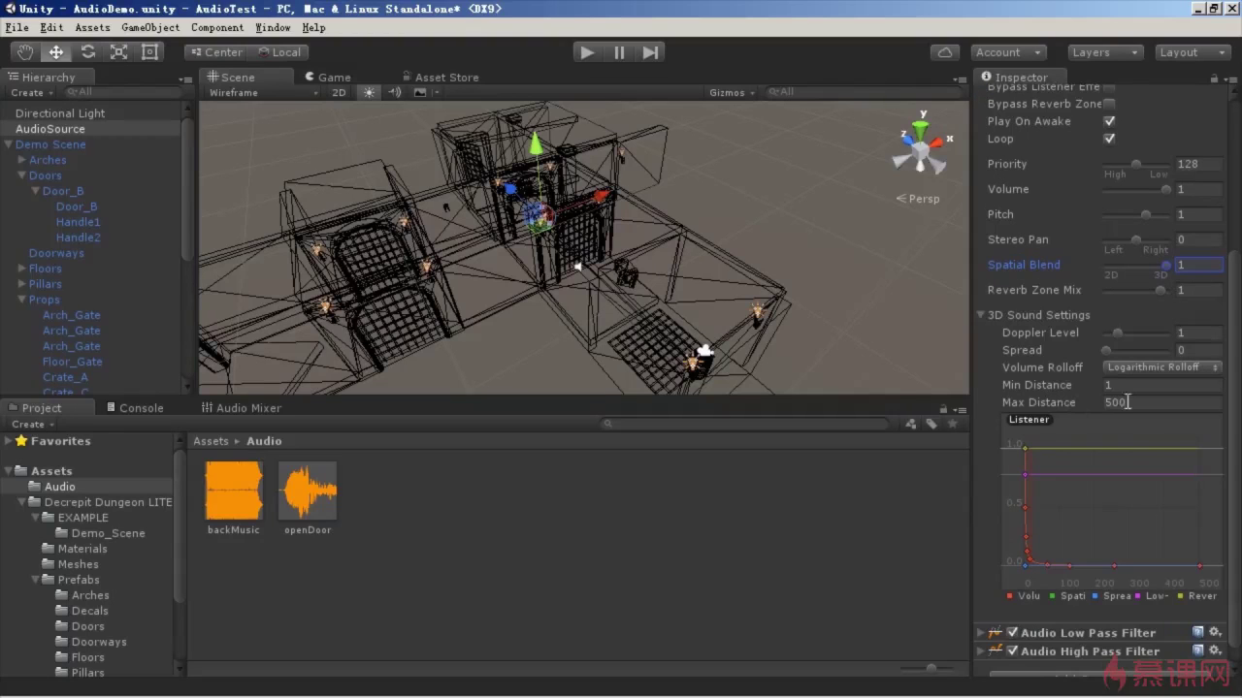
type("10")
mouse_move(697, 305)
left_mouse_down("alt")
mouse_move(812, 258)
mouse_move(876, 284)
left_mouse_up("alt")
left_click_drag(1126, 408, 1134, 411)
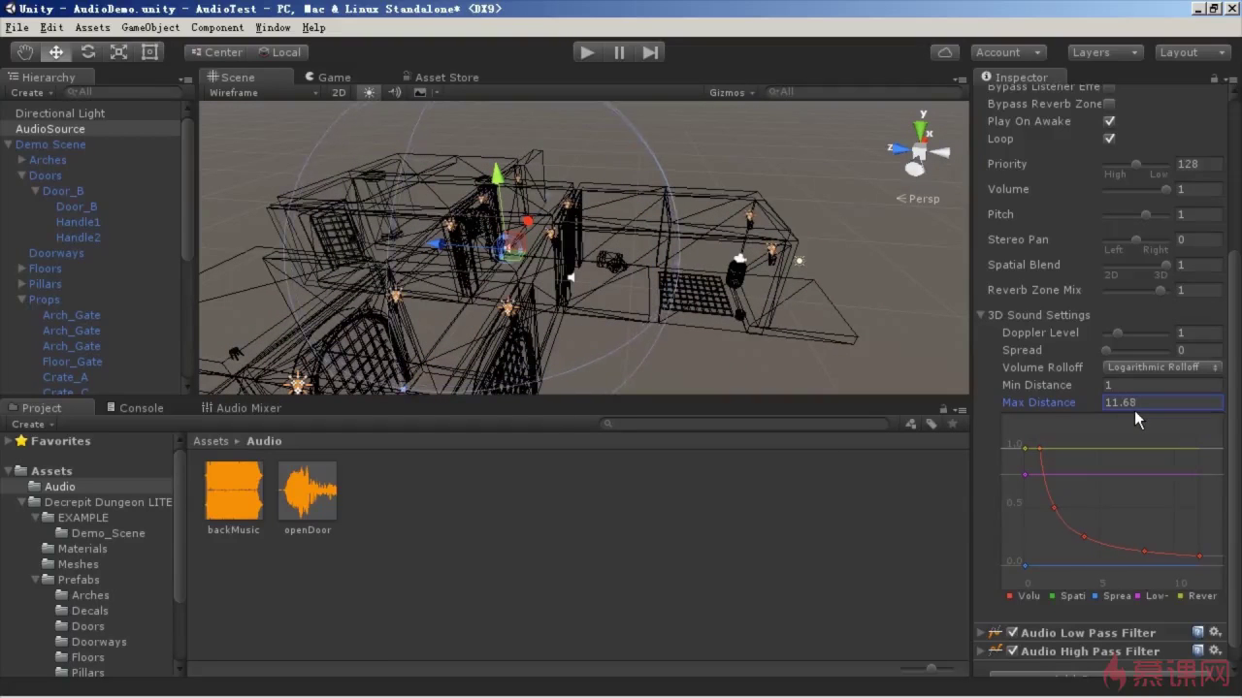
mouse_move(733, 281)
left_mouse_down("alt")
mouse_move(661, 320)
mouse_move(610, 382)
left_mouse_up("alt")
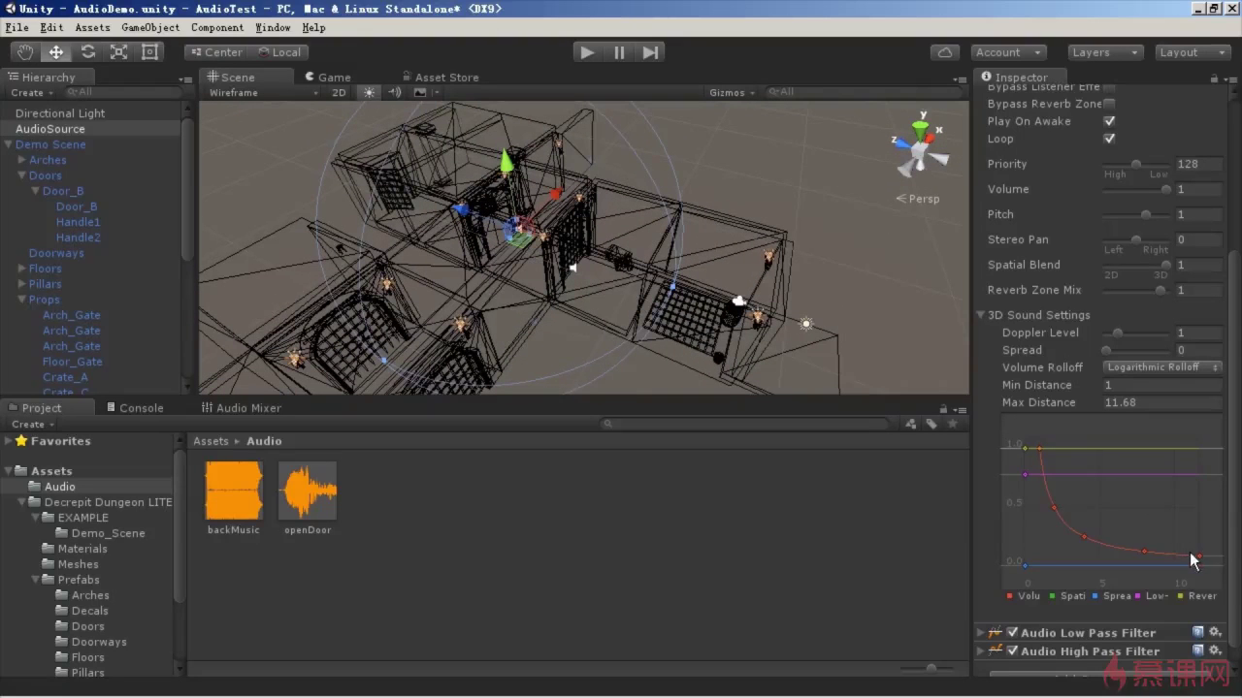
left_click_drag(1201, 557, 1200, 561)
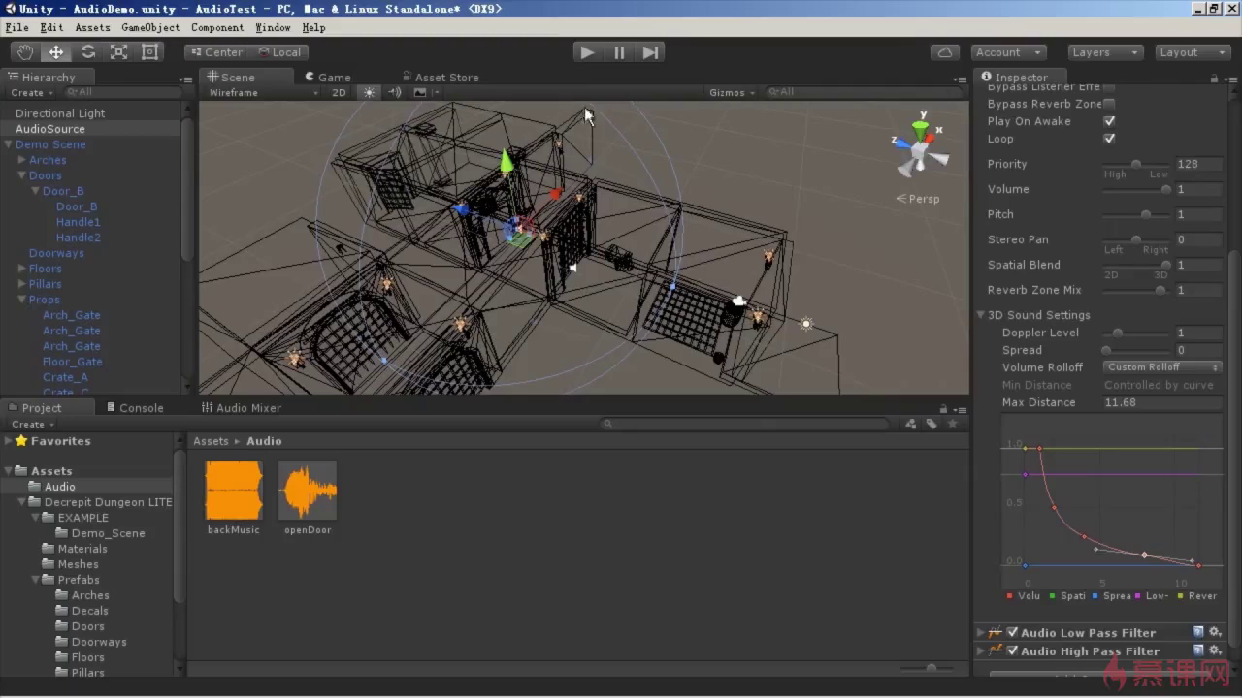
left_click(585, 54)
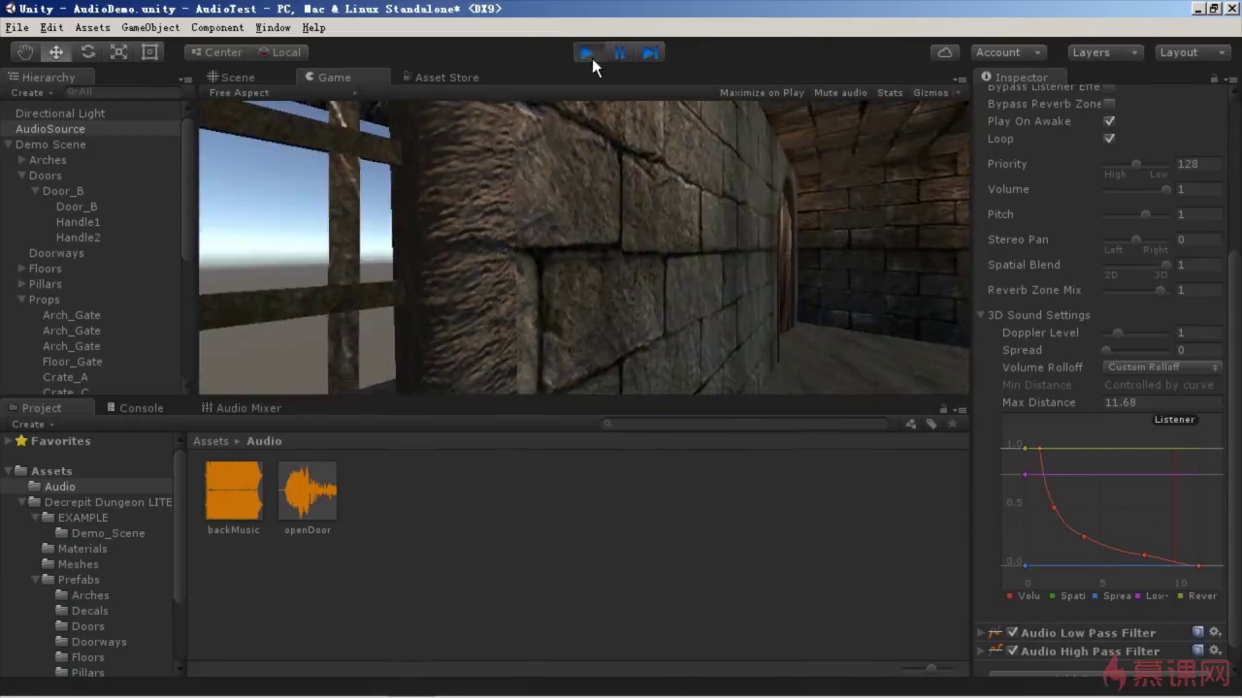
Step: Stop play mode after hearing the music fade near the 11.68 Max Distance
left_click(592, 58)
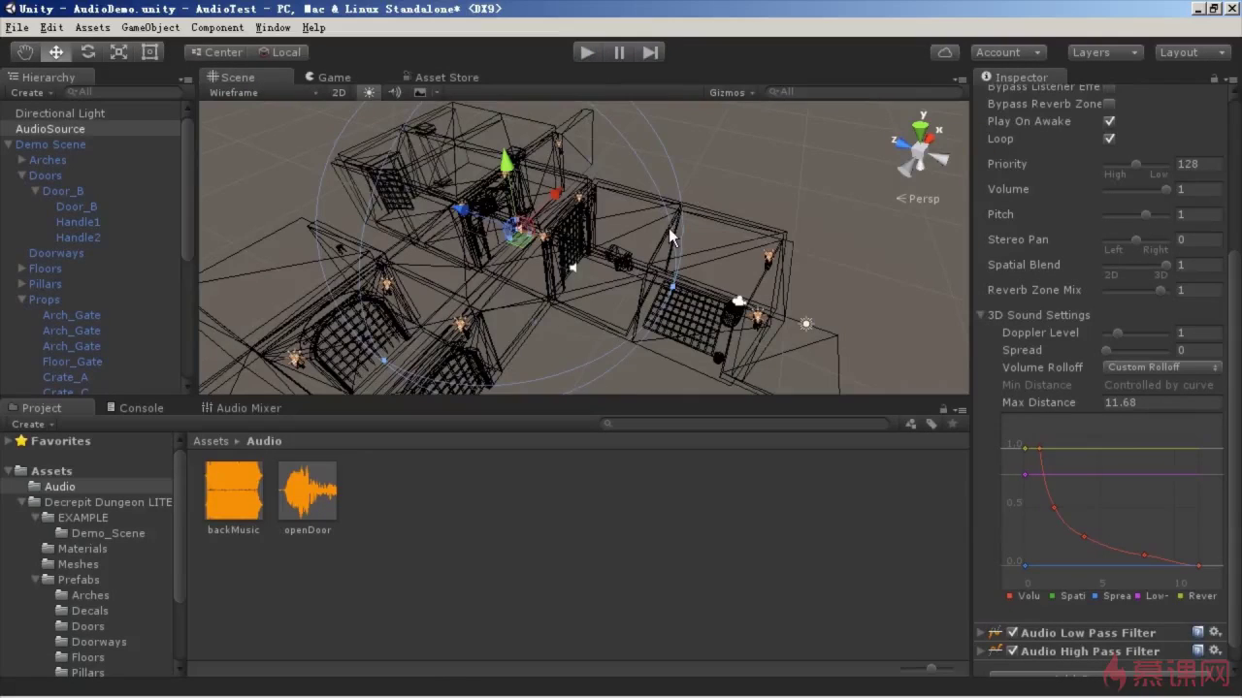